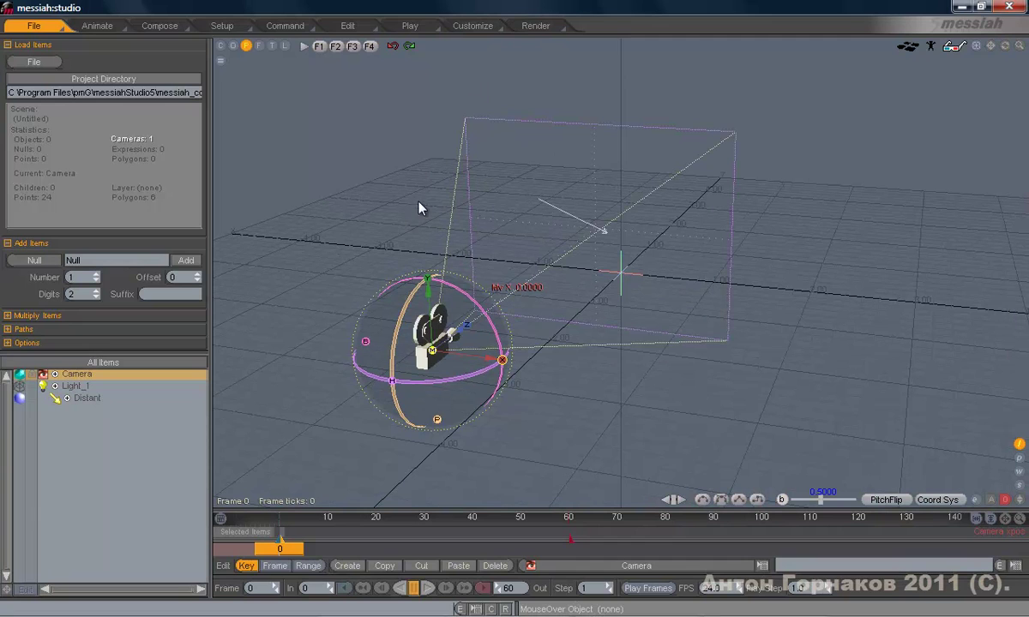
Open the armature setup and collapse the GroundPlaneDrawToggle, Silhouette_Toggle and Animatosaurus_Controls armatures in the list
{"action": "left_click", "coordinate": [214, 25]}
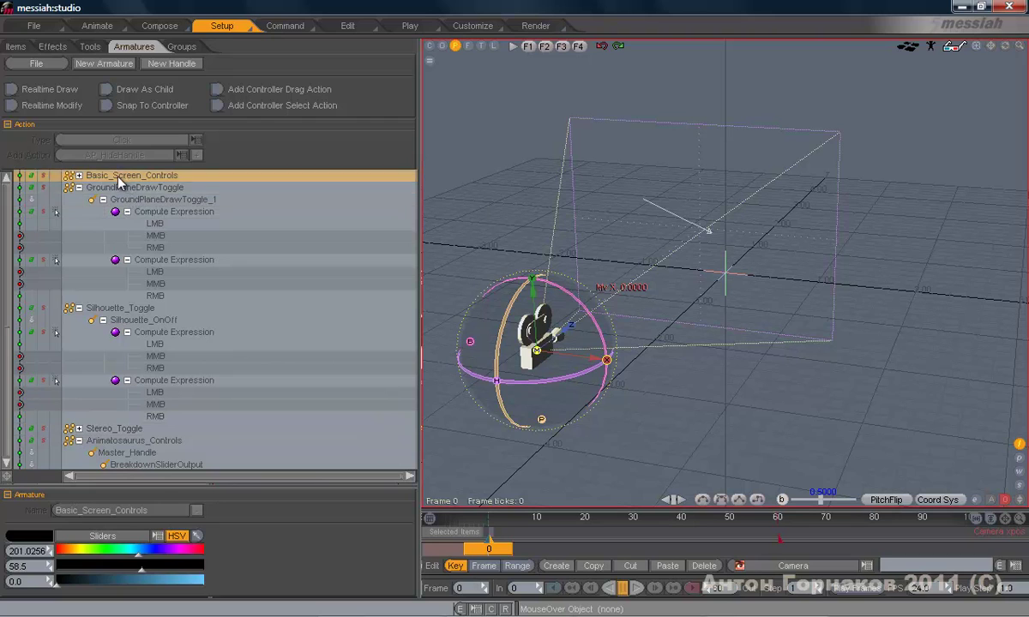
{"action": "left_click", "coordinate": [78, 187]}
{"action": "left_click", "coordinate": [79, 199]}
{"action": "left_click", "coordinate": [79, 223]}
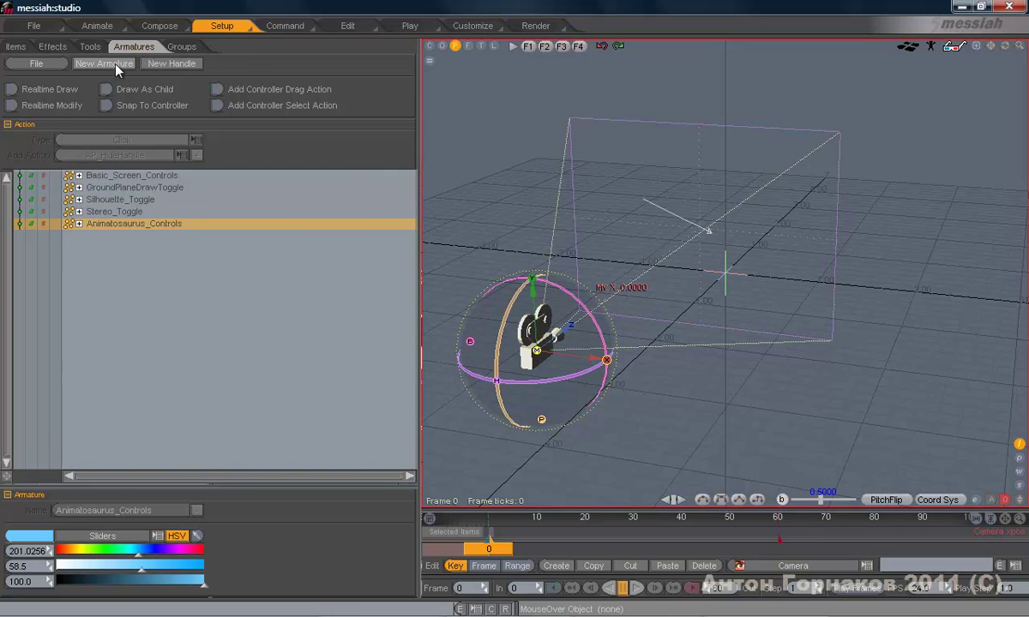
{"action": "left_click", "coordinate": [59, 65]}
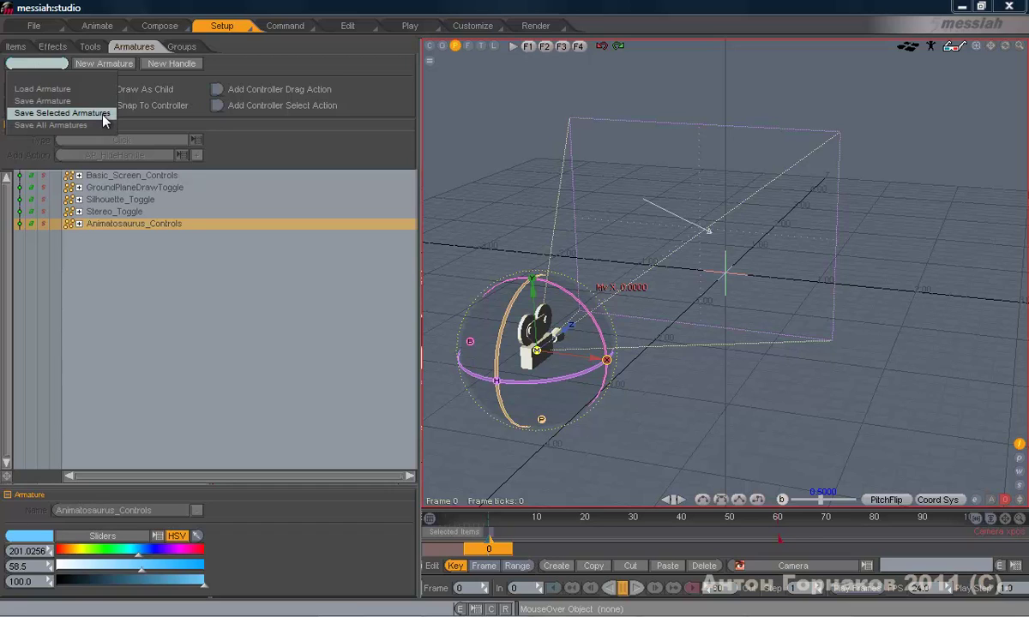
{"action": "left_click", "coordinate": [84, 9]}
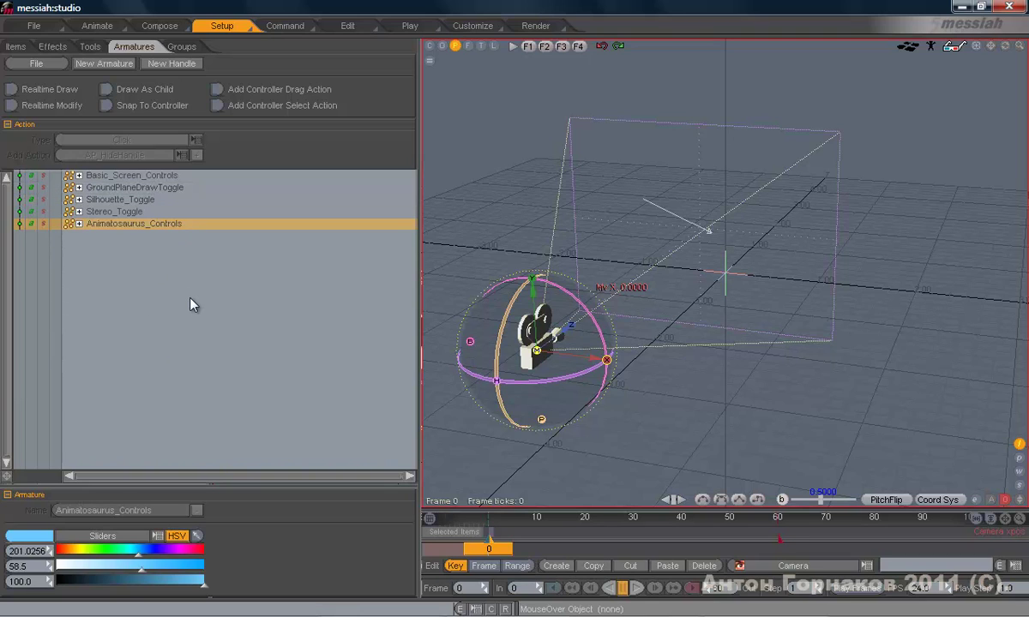
Enlarge the armature properties area beneath the armature list
{"action": "left_click_drag", "start_coordinate": [69, 485], "coordinate": [55, 360]}
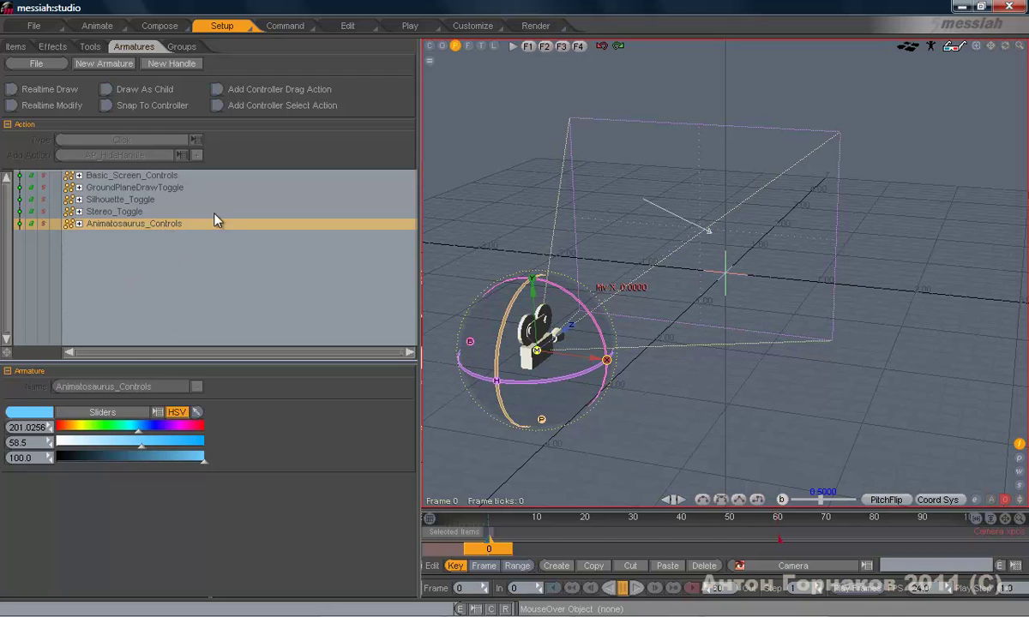
{"action": "left_click_drag", "start_coordinate": [124, 364], "coordinate": [124, 426]}
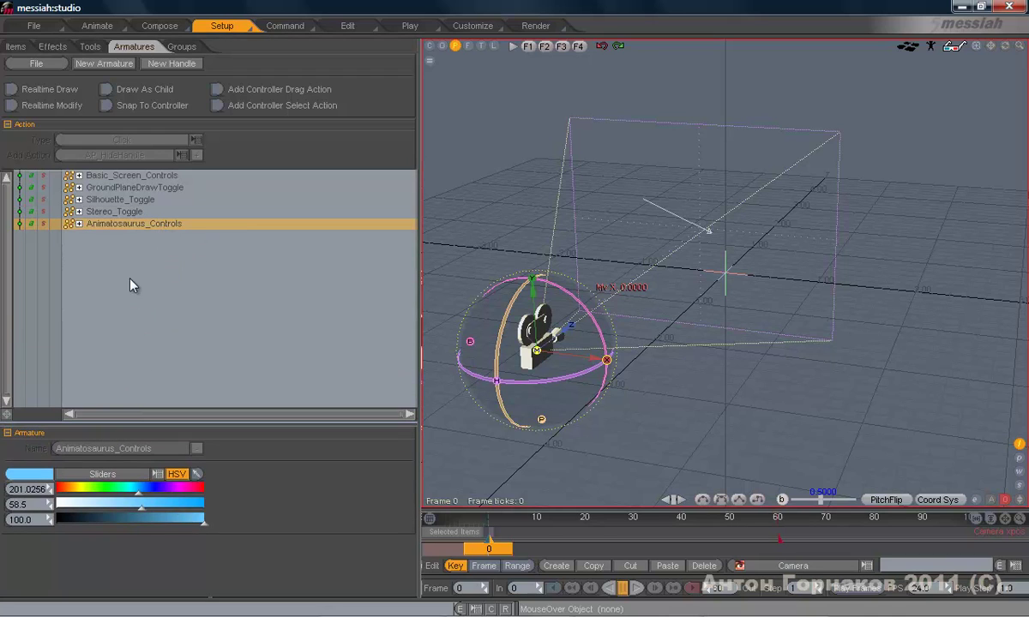
Examine the Basic_Screen_Controls armature's handles, trying its F1 to F3 viewport controls, and check the other existing armatures
{"action": "left_click", "coordinate": [163, 176]}
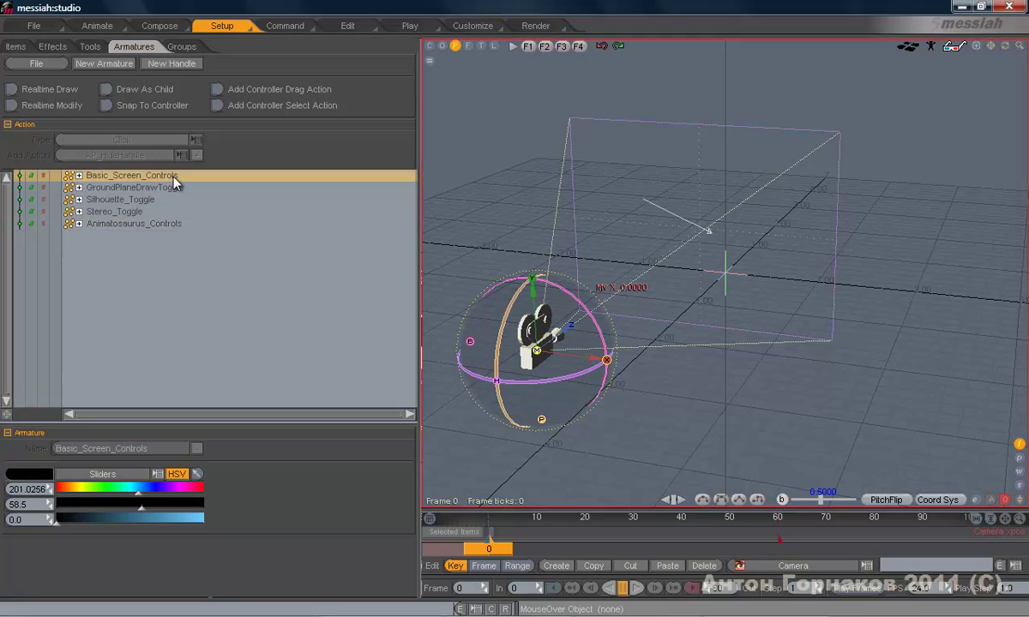
{"action": "left_click", "coordinate": [79, 175]}
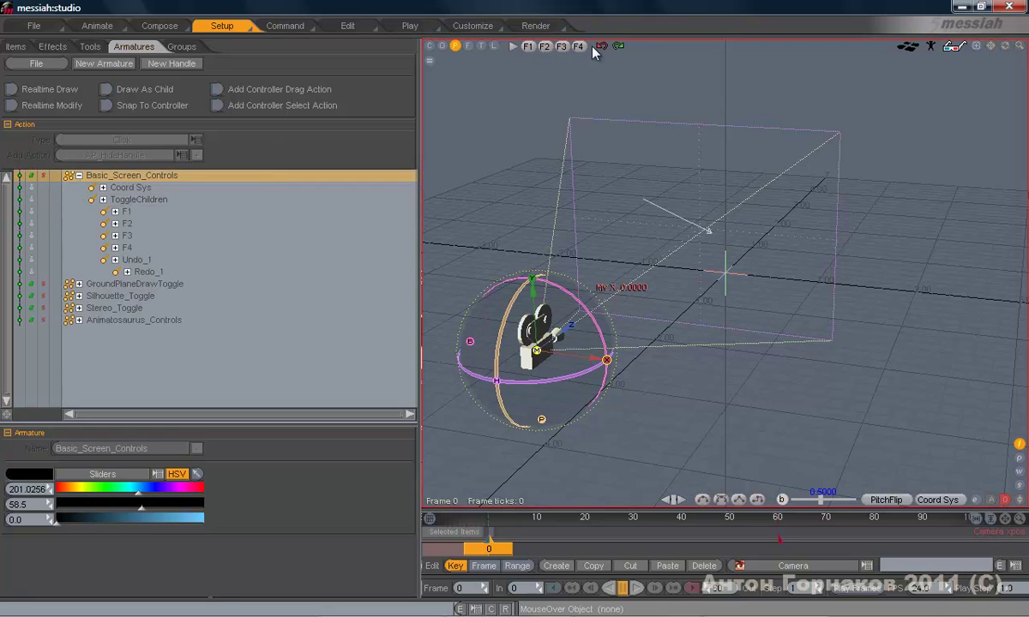
{"action": "left_click", "coordinate": [528, 47]}
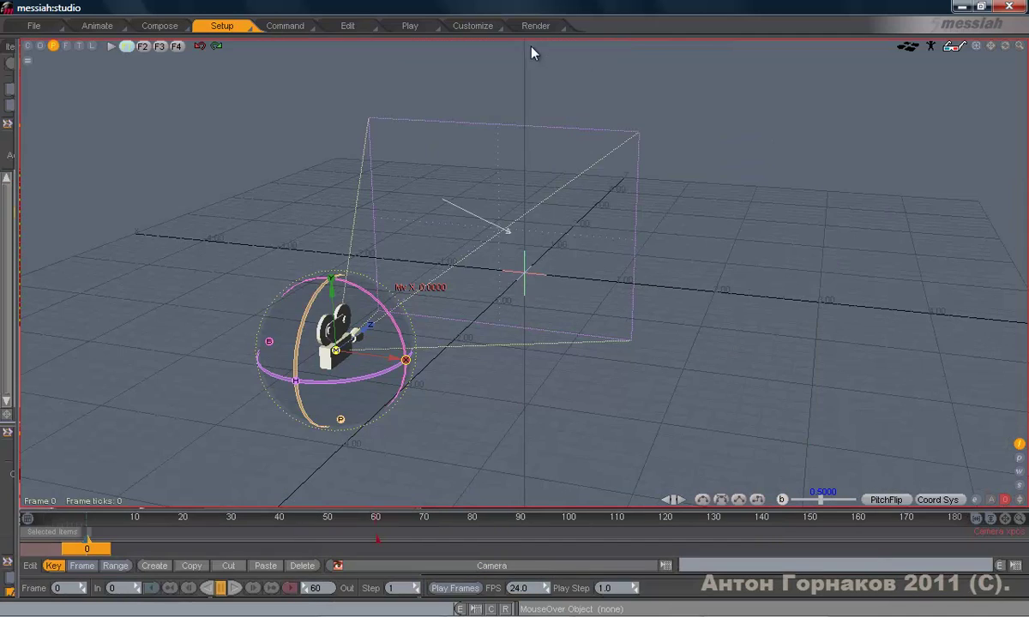
{"action": "left_click", "coordinate": [142, 47]}
{"action": "left_click", "coordinate": [329, 46]}
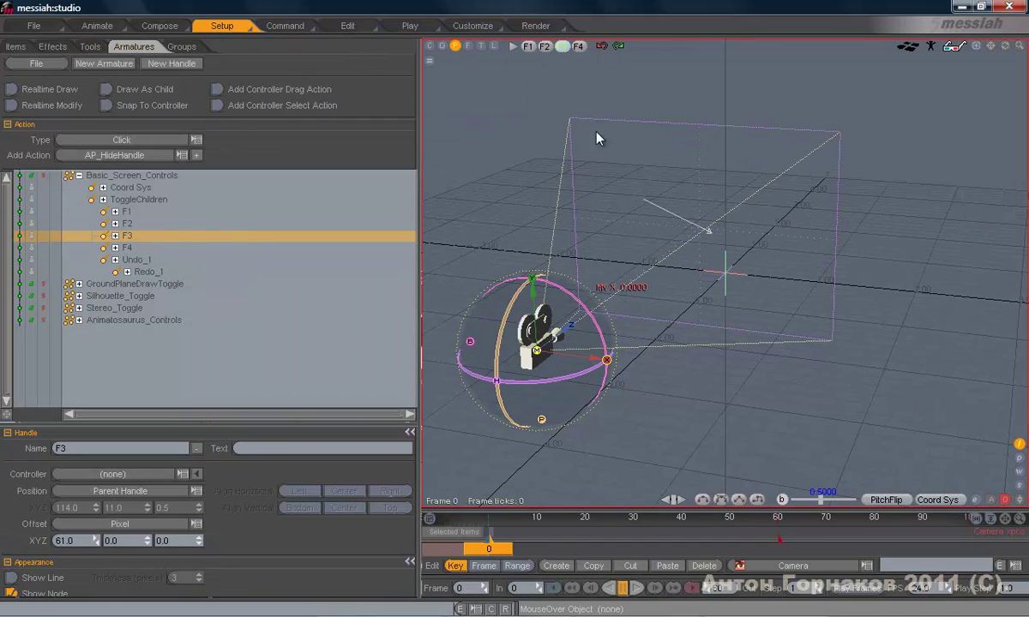
{"action": "left_click", "coordinate": [79, 175]}
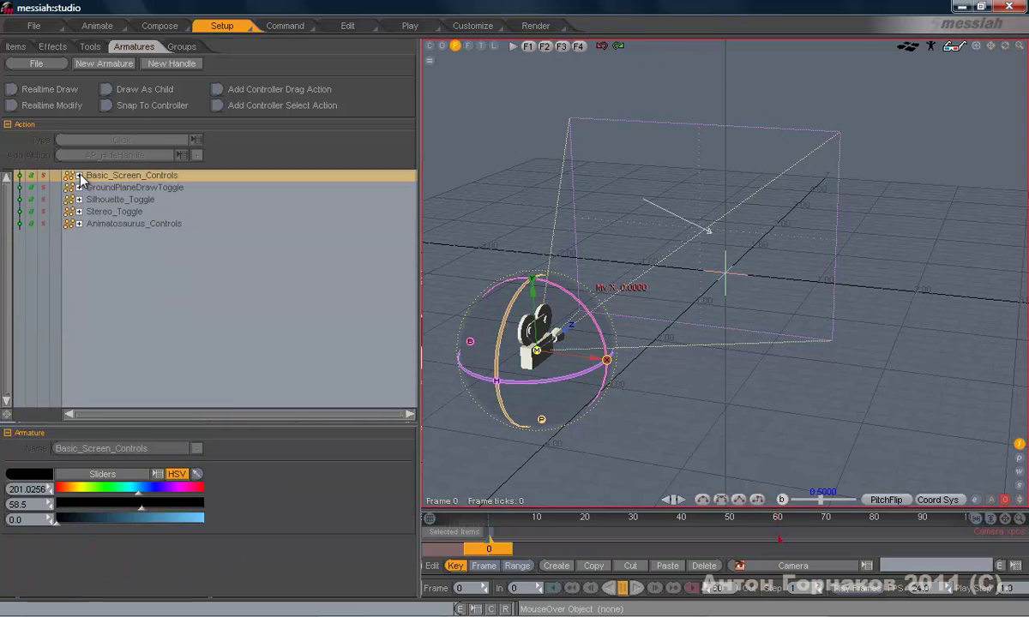
{"action": "left_click", "coordinate": [141, 189]}
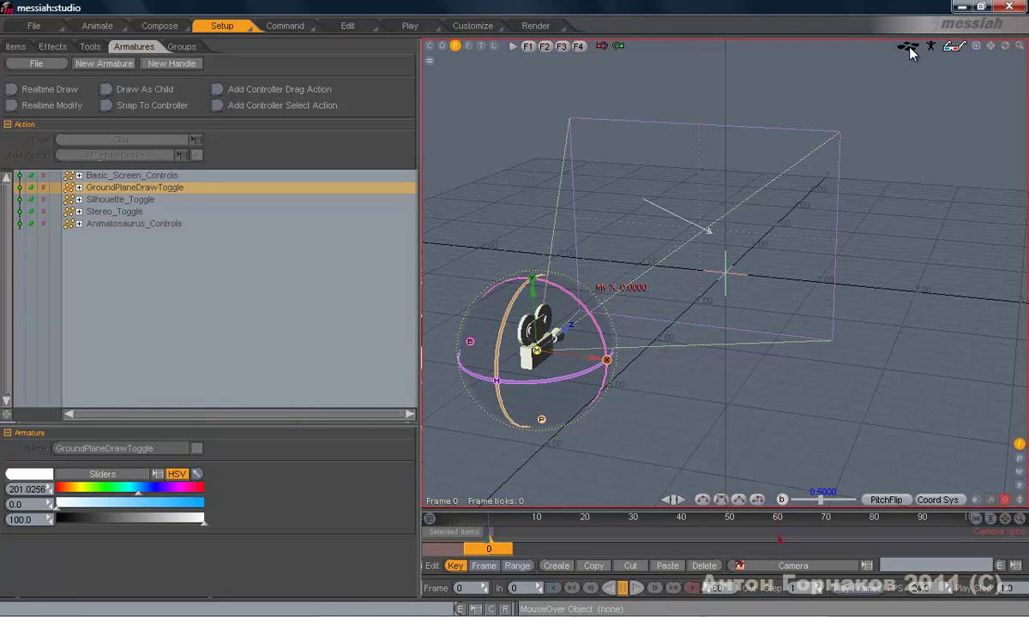
{"action": "left_click", "coordinate": [129, 198]}
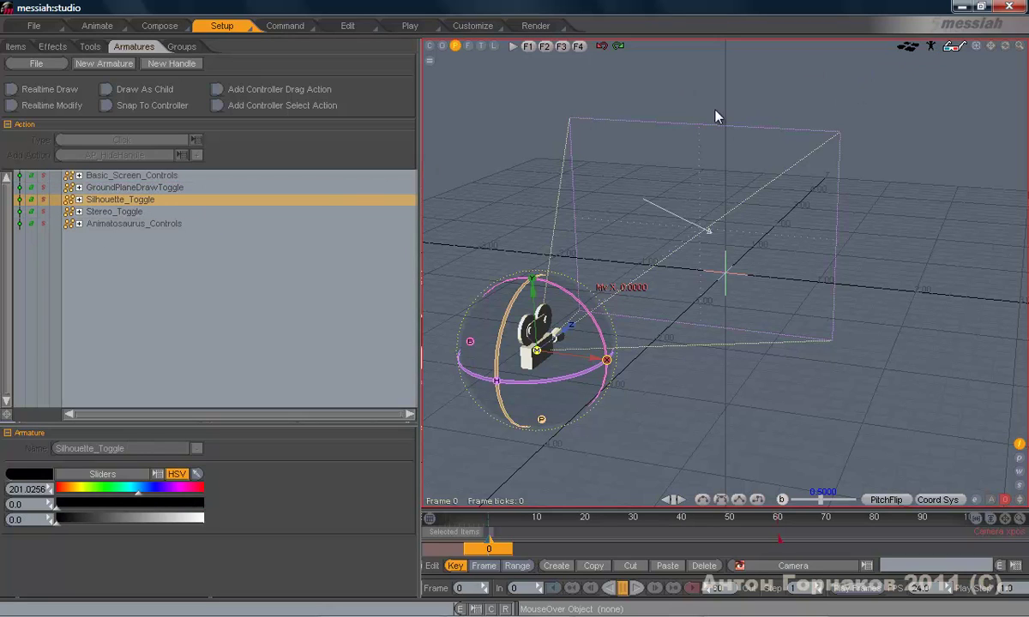
{"action": "left_click", "coordinate": [131, 225]}
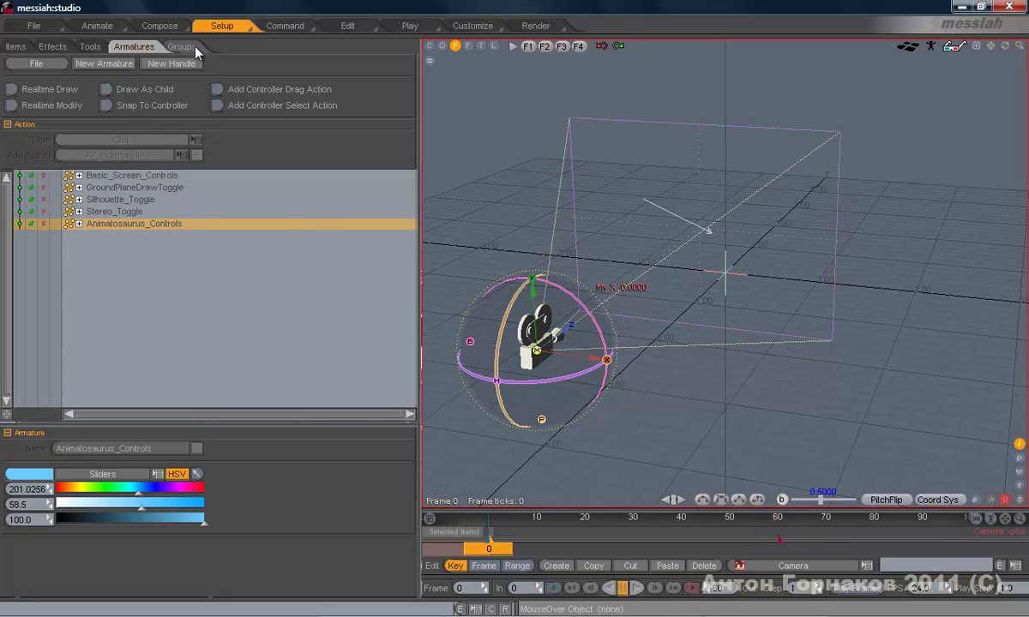
Create a new armature and rename it Panel
{"action": "left_click", "coordinate": [116, 63]}
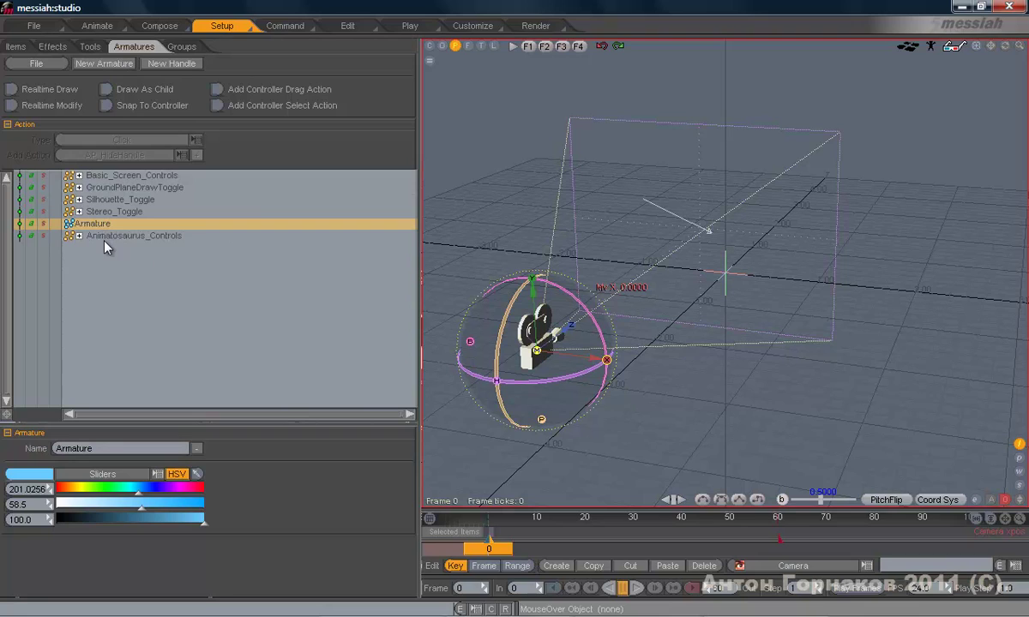
{"action": "double_click", "coordinate": [126, 236]}
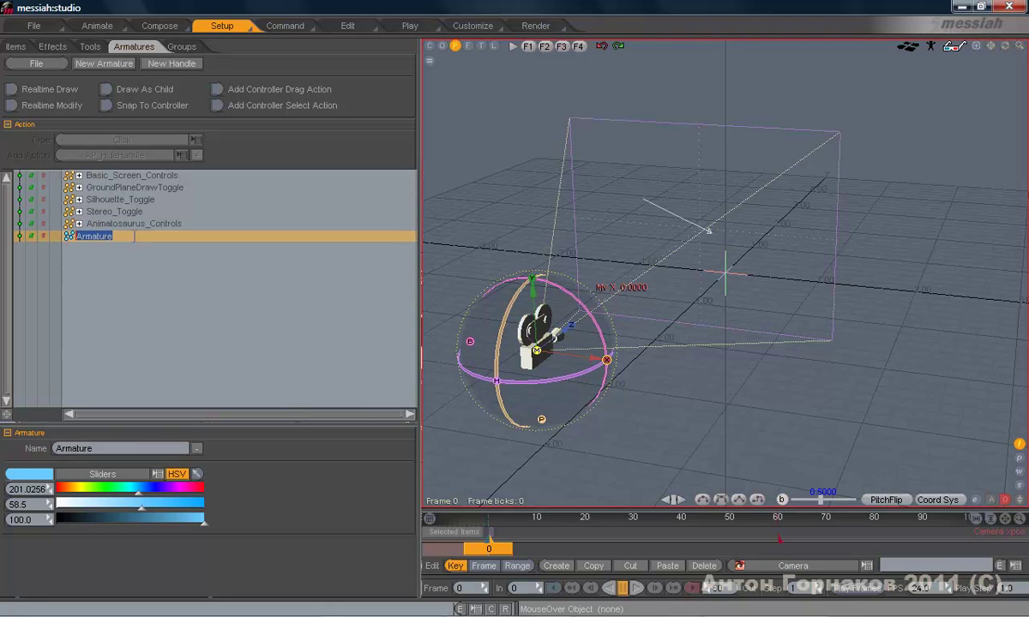
{"action": "type", "text": "Pan"}
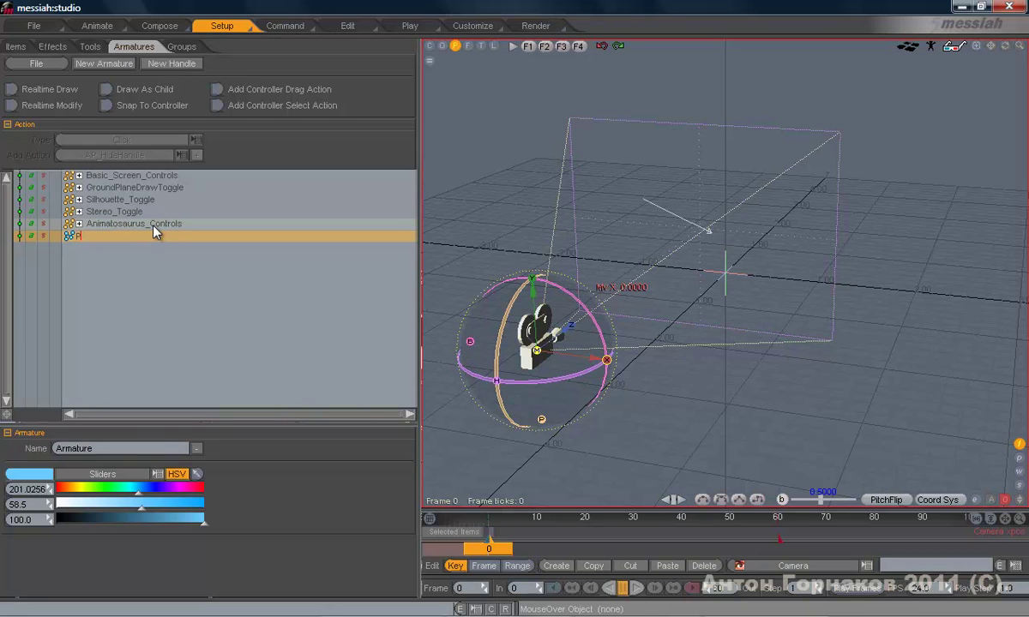
{"action": "key", "text": "BackSpace"}
{"action": "key", "text": "BackSpace"}
{"action": "type", "text": "anel"}
{"action": "key", "text": "Return"}
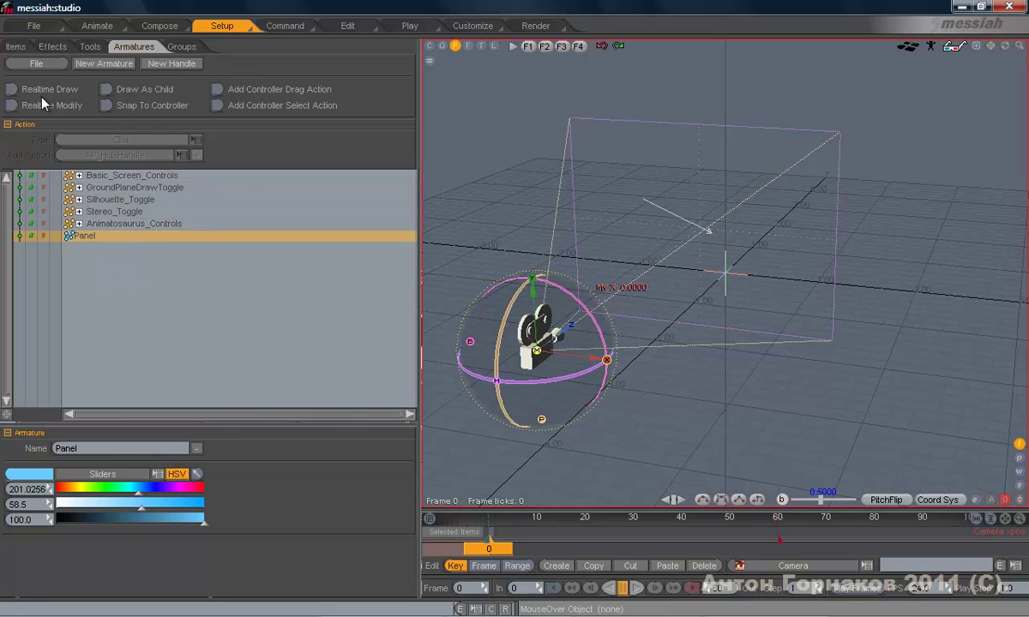
Add a new handle to the Panel armature and rename it Main_panel
{"action": "left_click", "coordinate": [178, 63]}
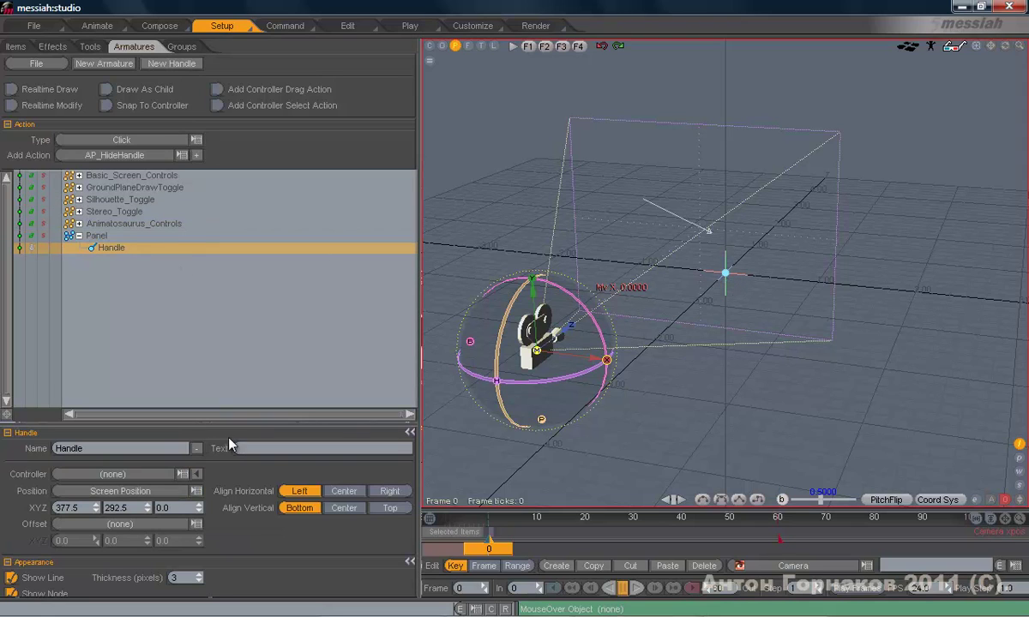
{"action": "double_click", "coordinate": [141, 247]}
{"action": "type", "text": "Main_pane"}
{"action": "key", "text": "Return"}
Give the Main_panel handle the text "Panel" and show its label, using Text as the label source
{"action": "left_click_drag", "start_coordinate": [85, 411], "coordinate": [86, 271]}
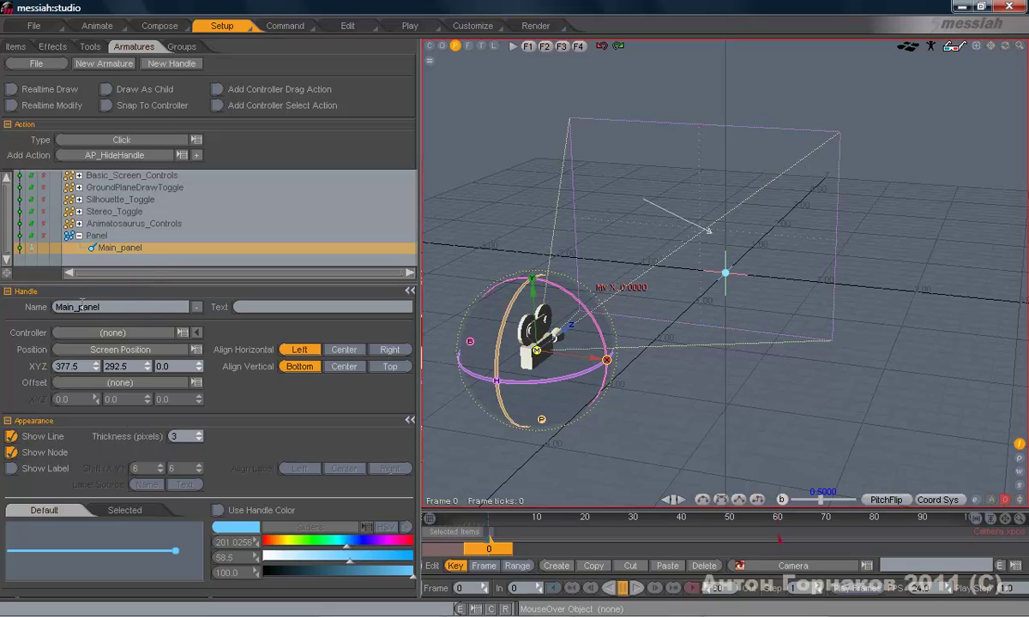
{"action": "left_click", "coordinate": [279, 307]}
{"action": "type", "text": "Panel"}
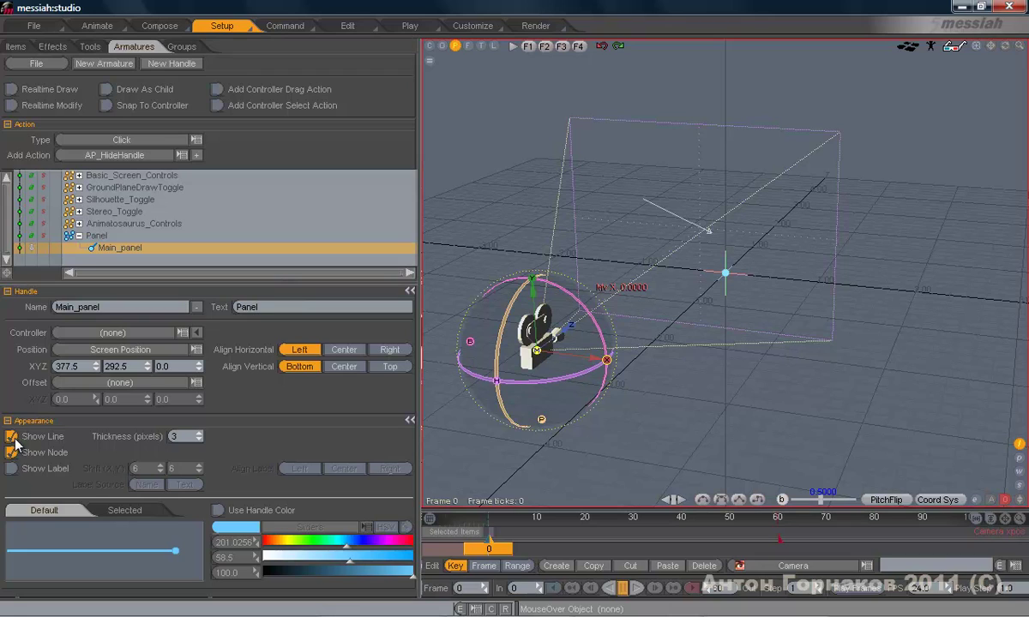
{"action": "left_click", "coordinate": [12, 468]}
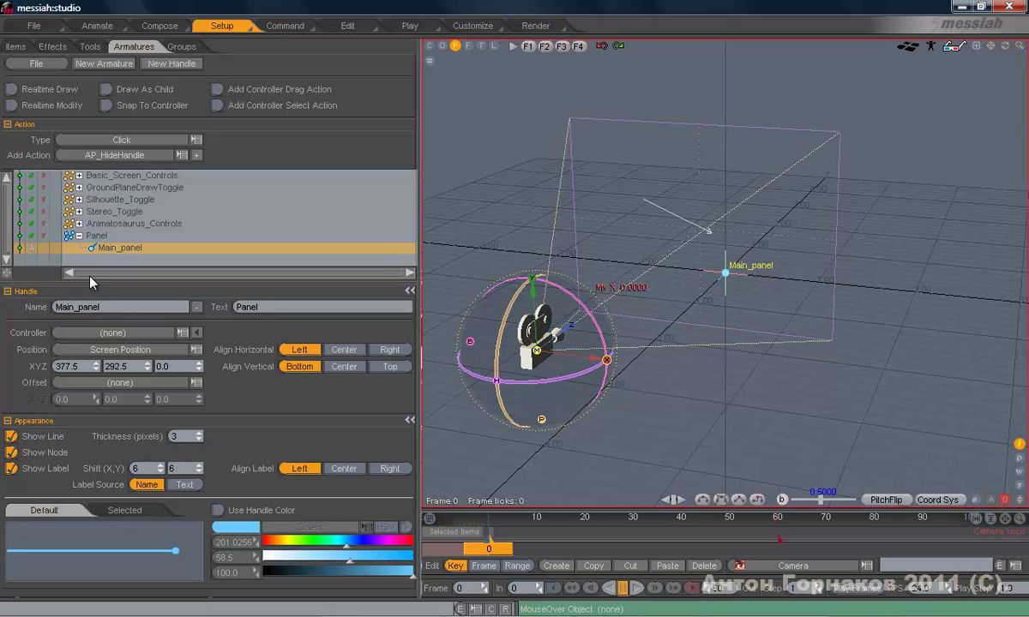
{"action": "left_click", "coordinate": [186, 486]}
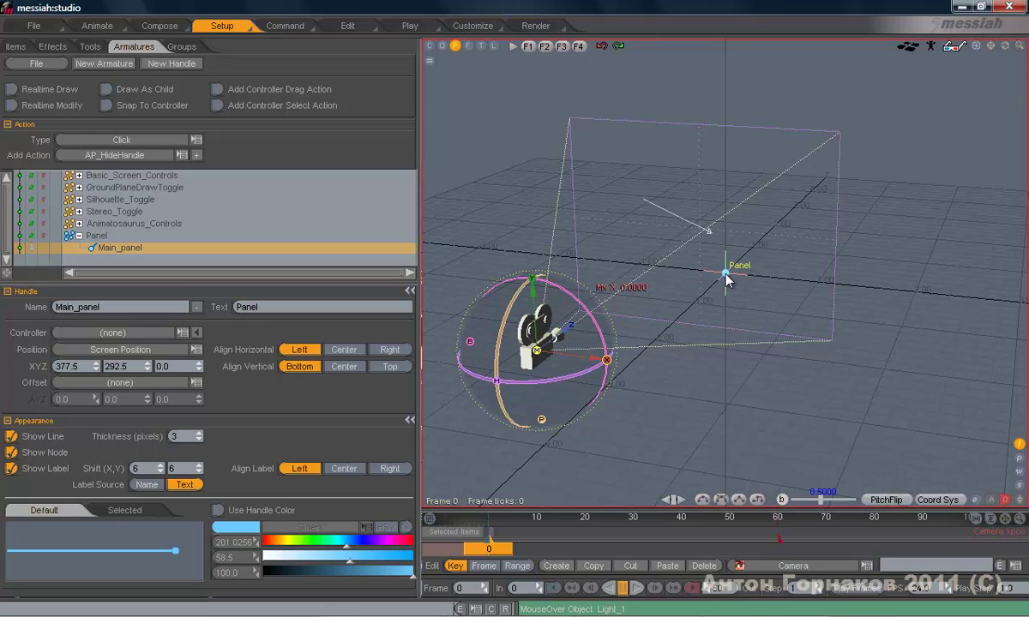
{"action": "left_click", "coordinate": [158, 333]}
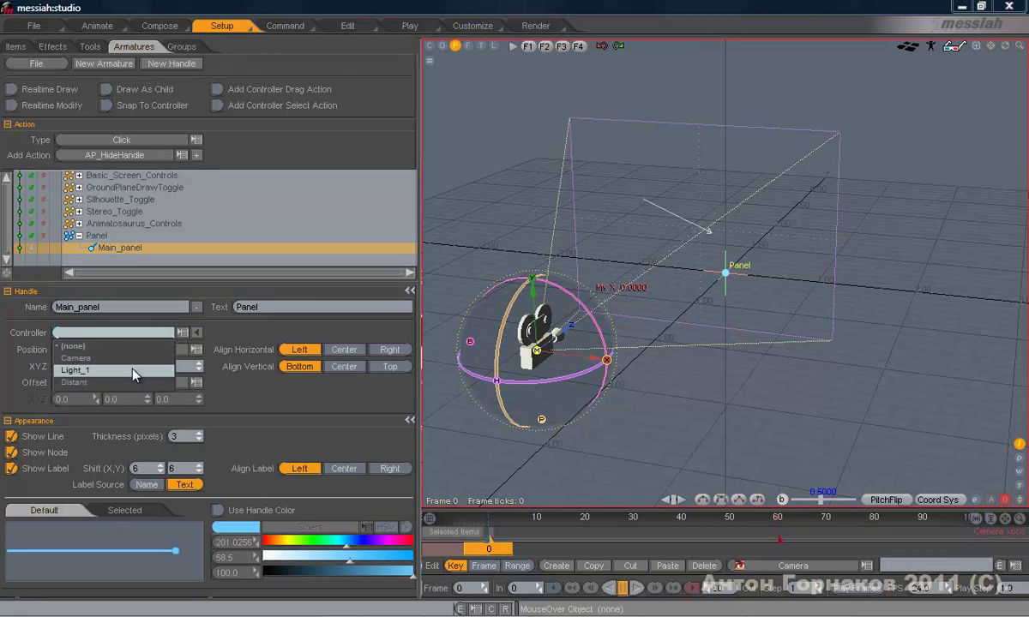
{"action": "left_click", "coordinate": [128, 329]}
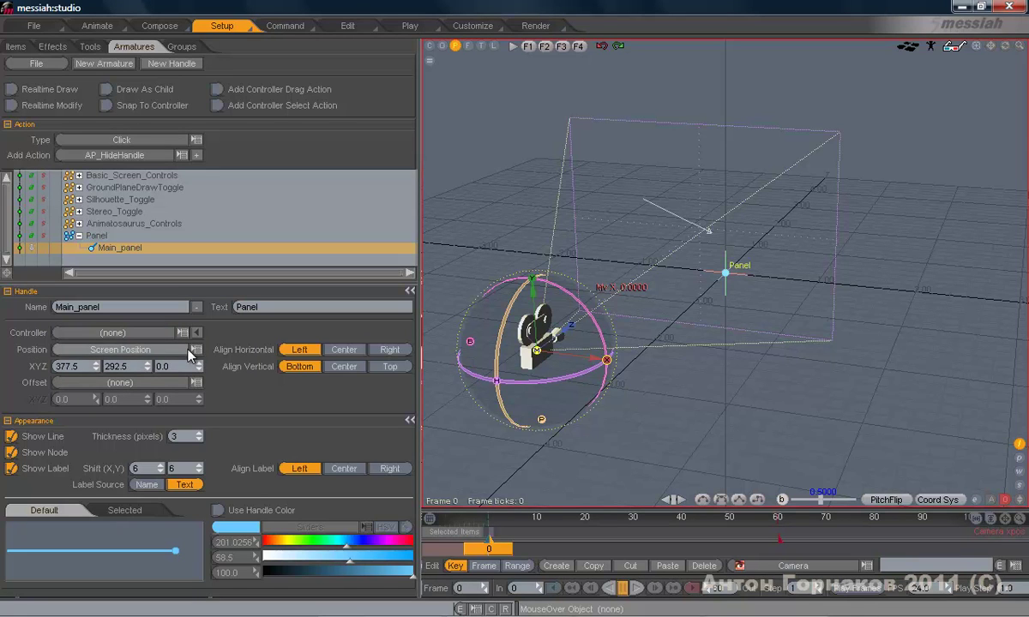
Try World Position and Parent Handle as the position mode of the Main_panel handle
{"action": "left_click_drag", "start_coordinate": [896, 271], "coordinate": [730, 269]}
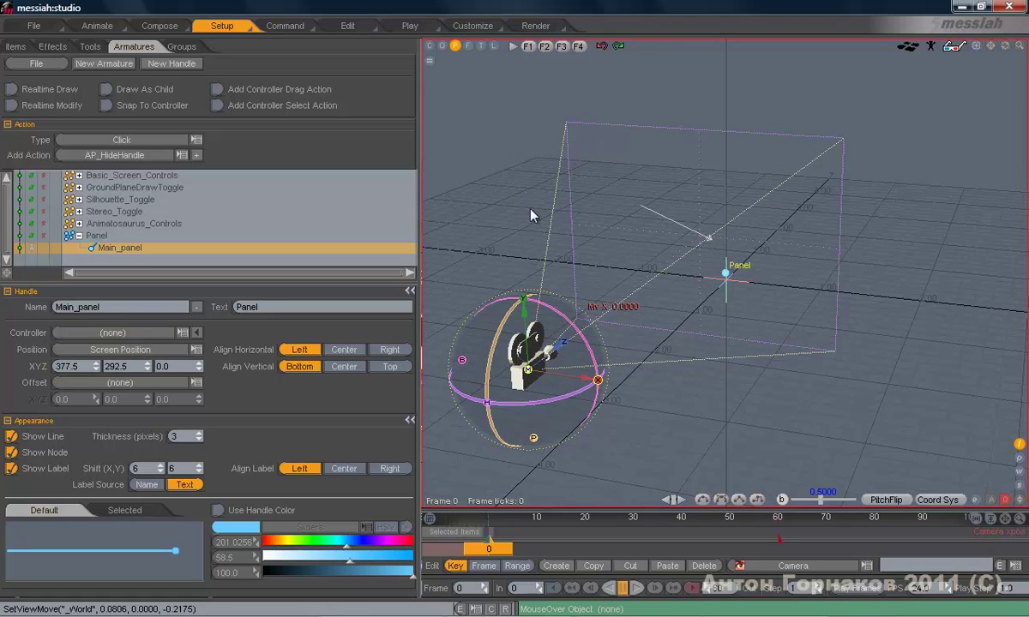
{"action": "left_click", "coordinate": [161, 349]}
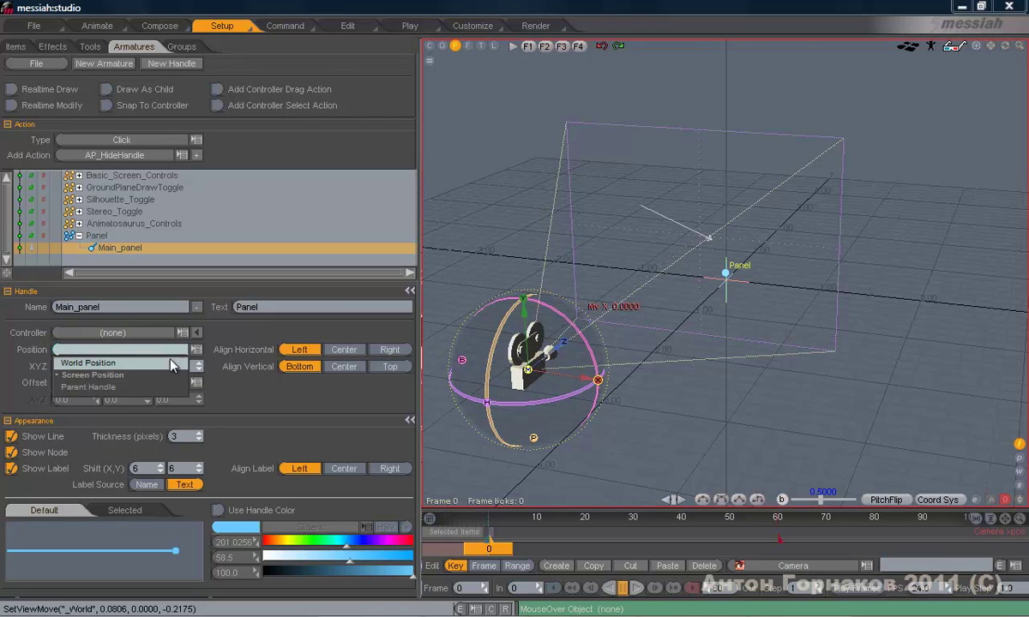
{"action": "left_click", "coordinate": [153, 362]}
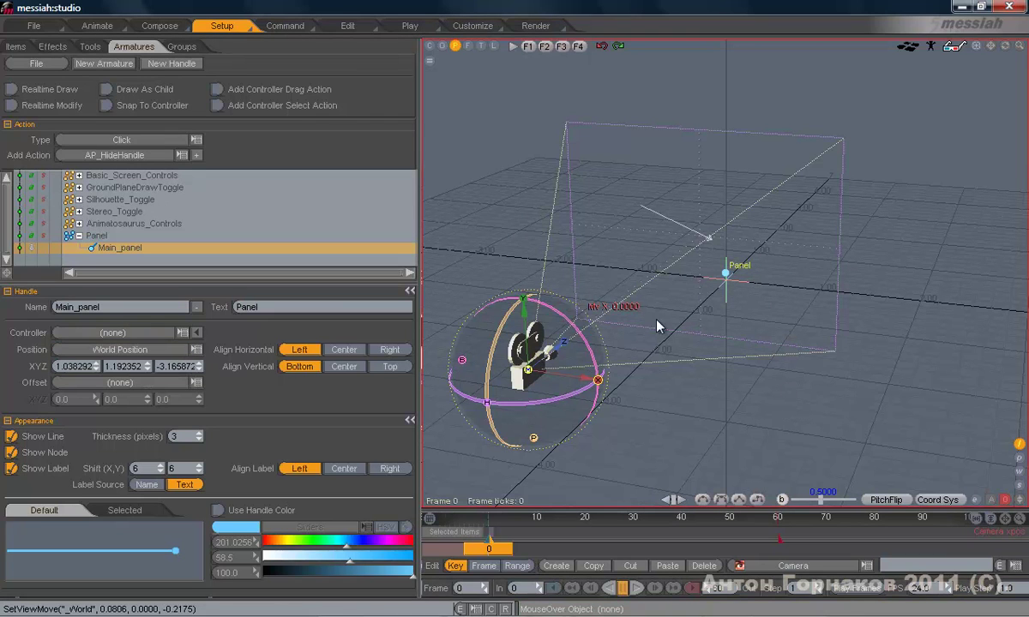
{"action": "middle_click_drag", "start_coordinate": [802, 216], "coordinate": [619, 283]}
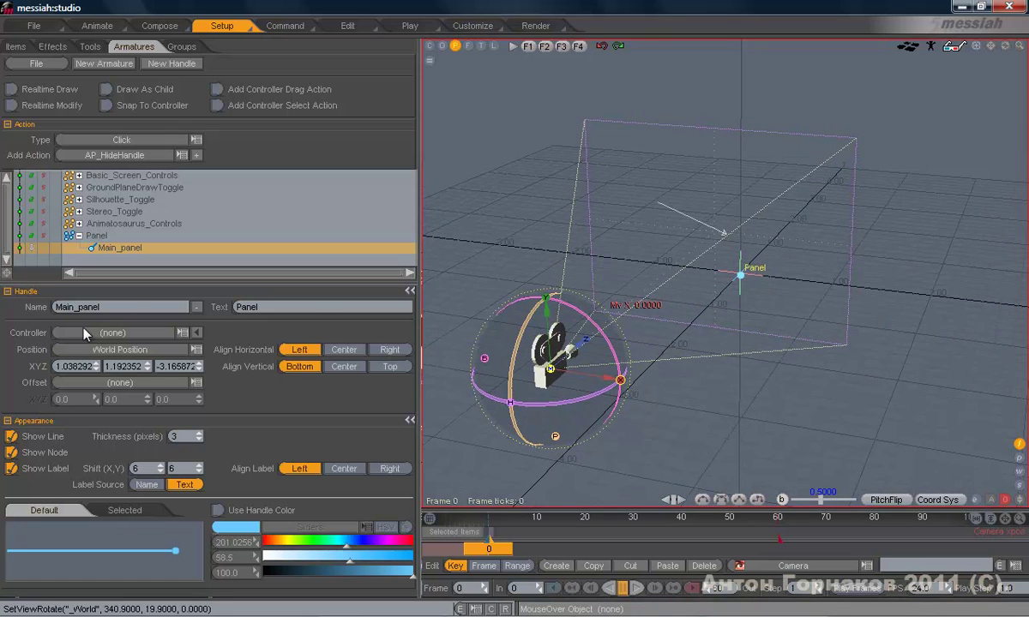
{"action": "left_click", "coordinate": [120, 349]}
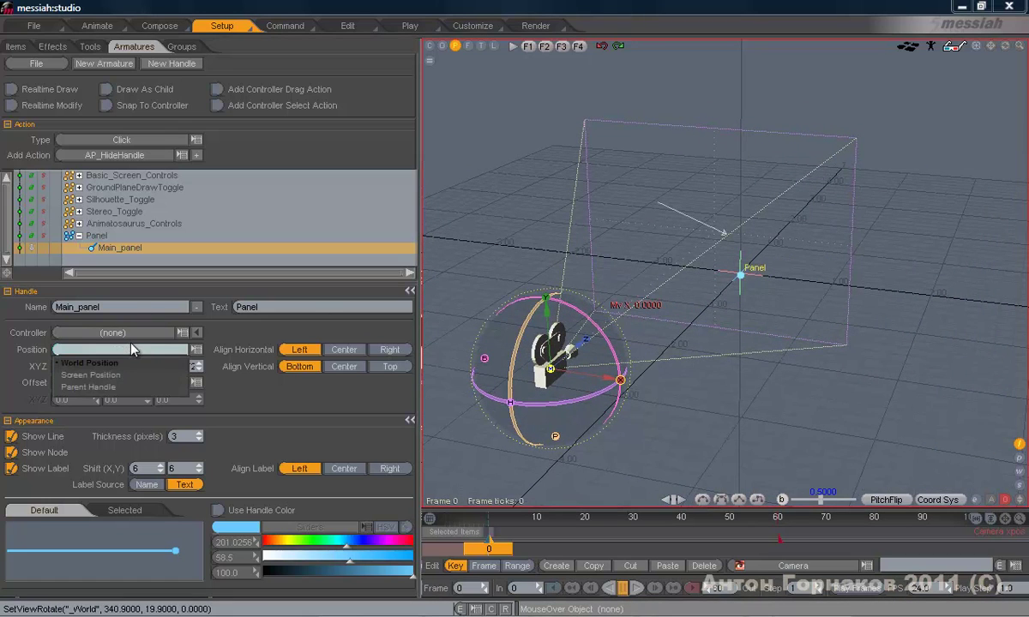
{"action": "left_click", "coordinate": [120, 387]}
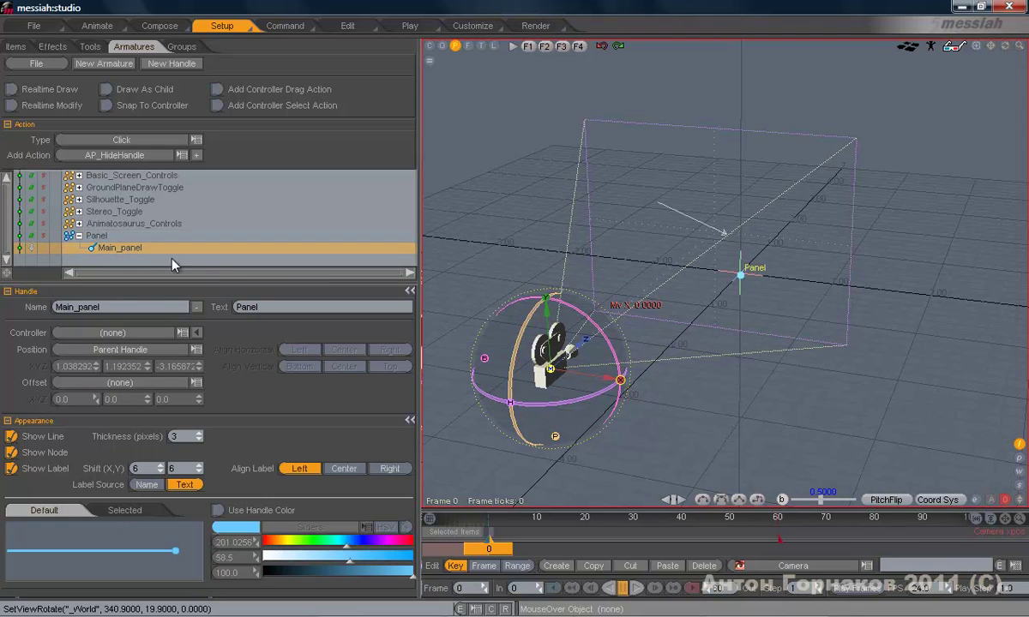
{"action": "left_click", "coordinate": [20, 454]}
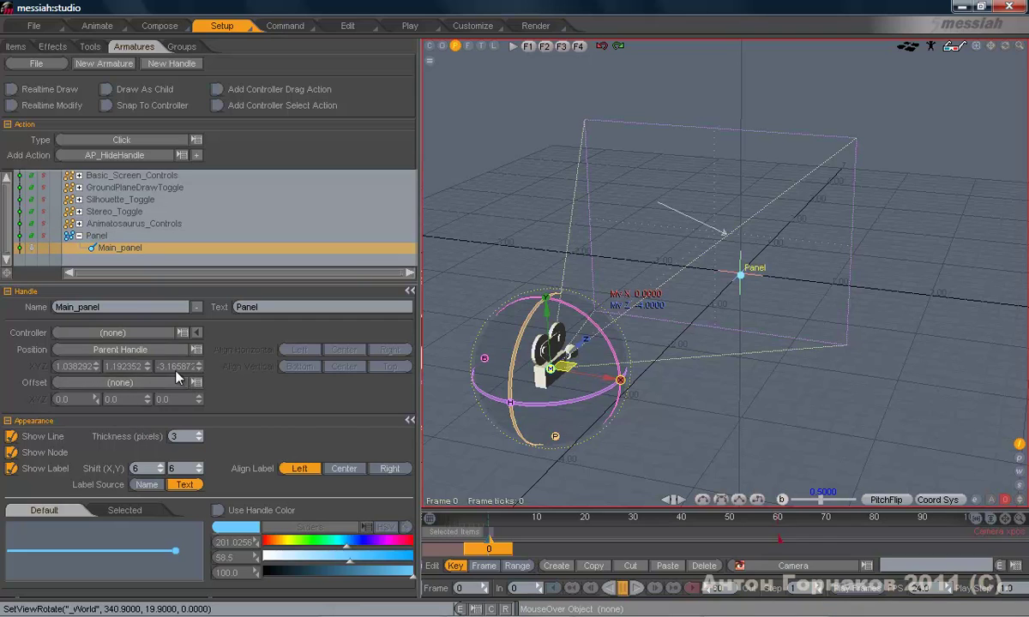
Set the Main_panel handle to Screen Position and place it at about X 418.06, Y 317.54, with Z at 0
{"action": "left_click", "coordinate": [156, 351]}
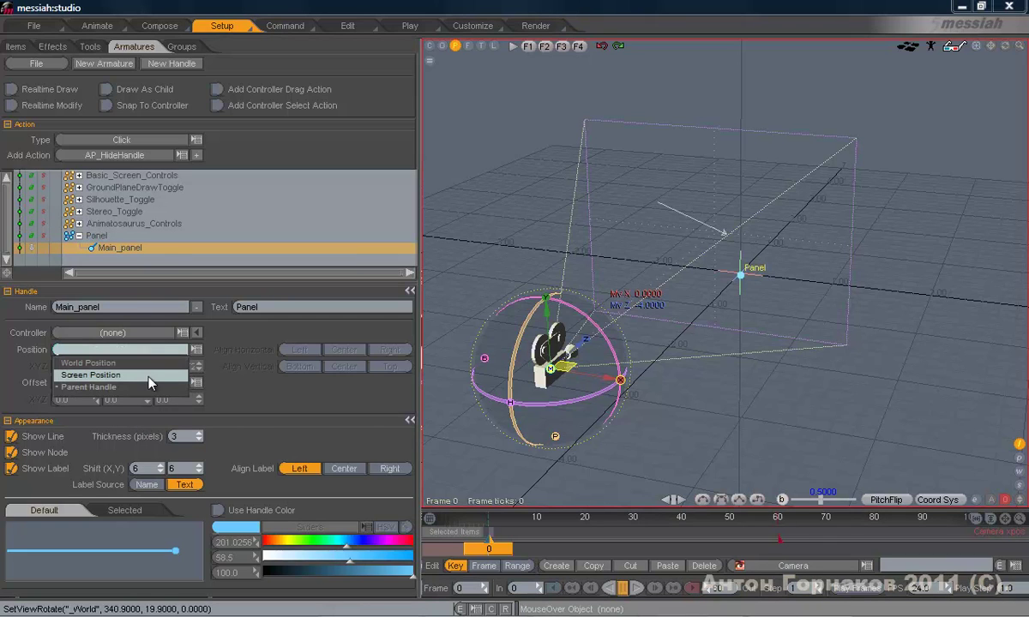
{"action": "left_click", "coordinate": [148, 376]}
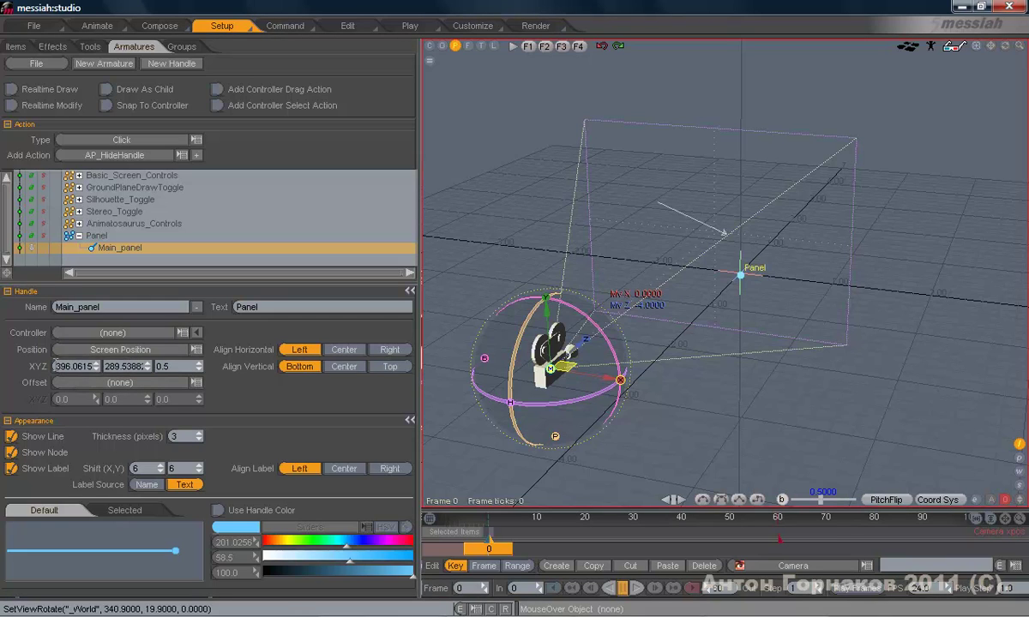
{"action": "left_click_drag", "start_coordinate": [97, 367], "coordinate": [200, 355]}
{"action": "double_click", "coordinate": [179, 366]}
{"action": "type", "text": "0"}
{"action": "key", "text": "Return"}
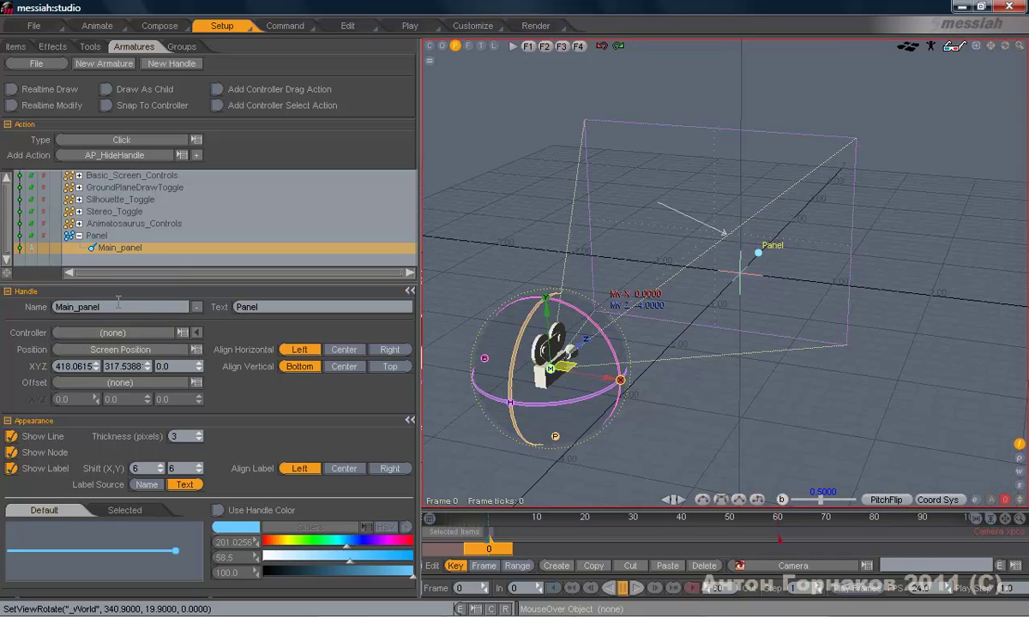
Try Center horizontal alignment and a Pixel offset on the Main_panel handle, restoring Left alignment and no offset
{"action": "left_click", "coordinate": [344, 350]}
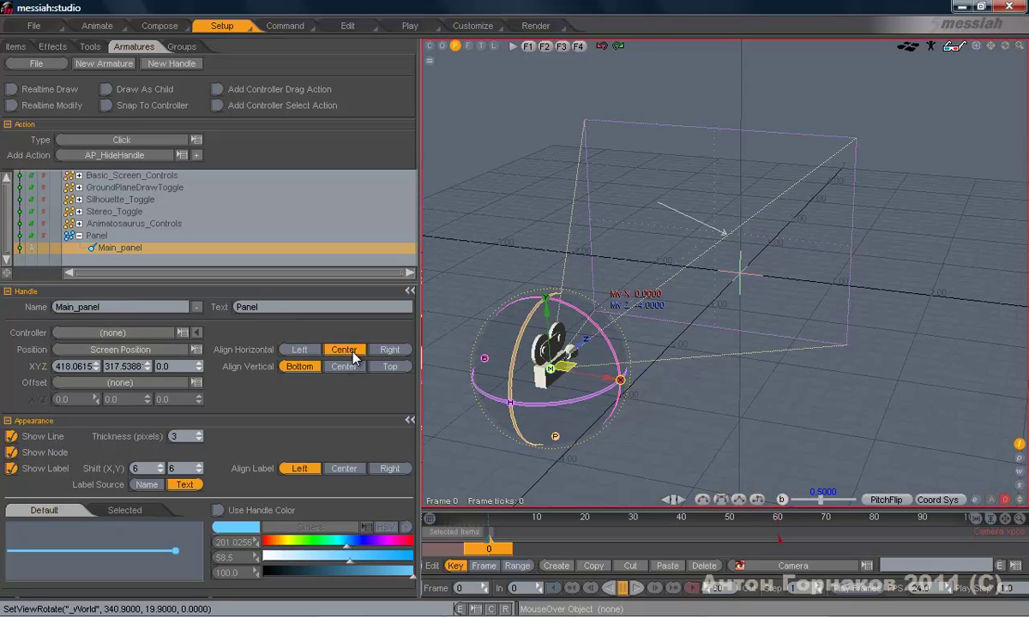
{"action": "left_click", "coordinate": [299, 350]}
{"action": "left_click", "coordinate": [171, 383]}
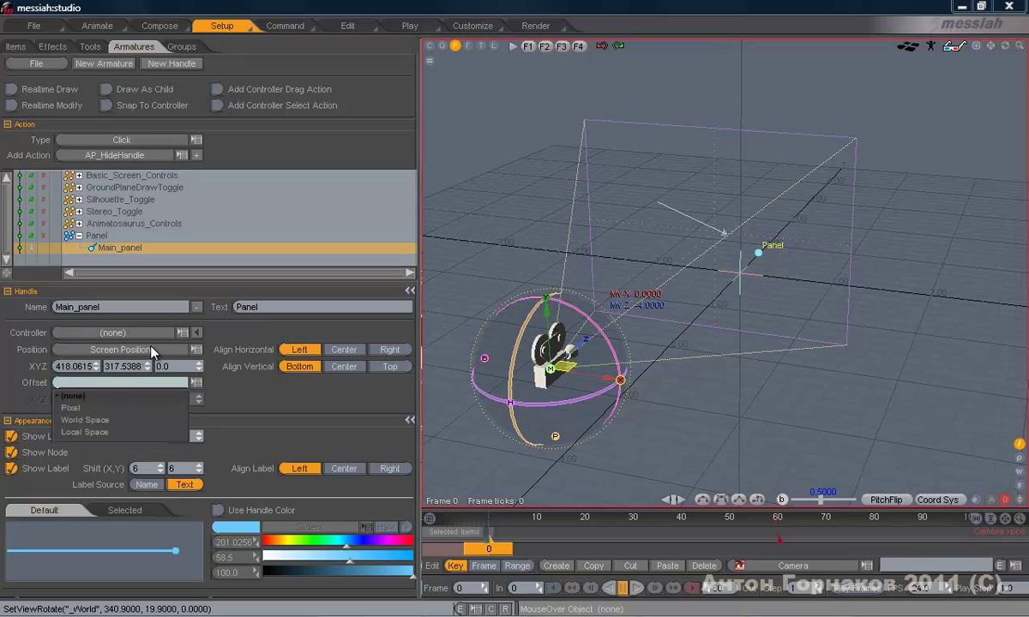
{"action": "left_click", "coordinate": [132, 408]}
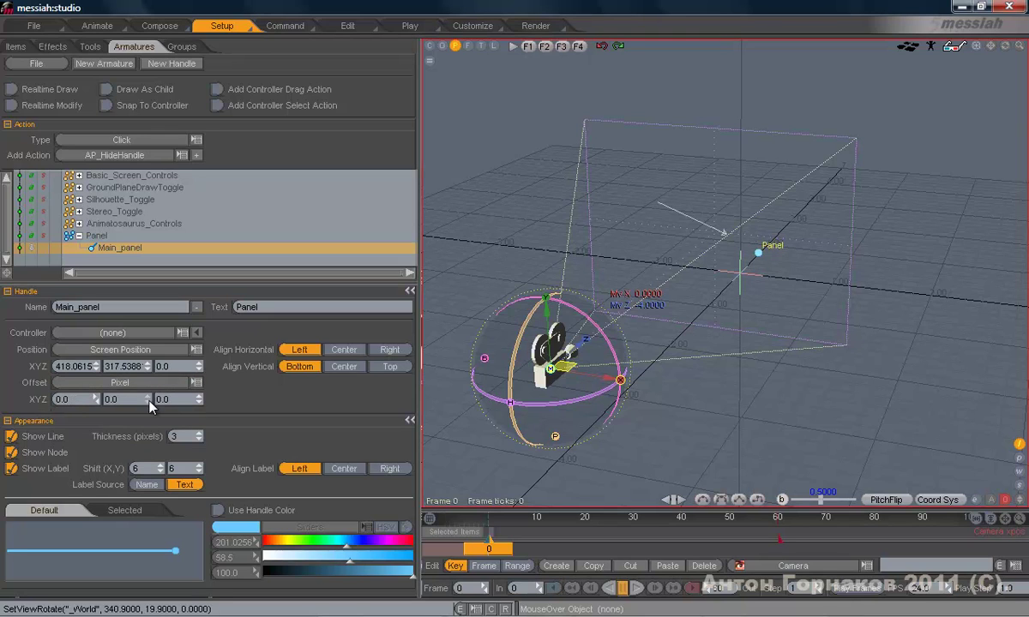
{"action": "left_click_drag", "start_coordinate": [34, 400], "coordinate": [36, 403]}
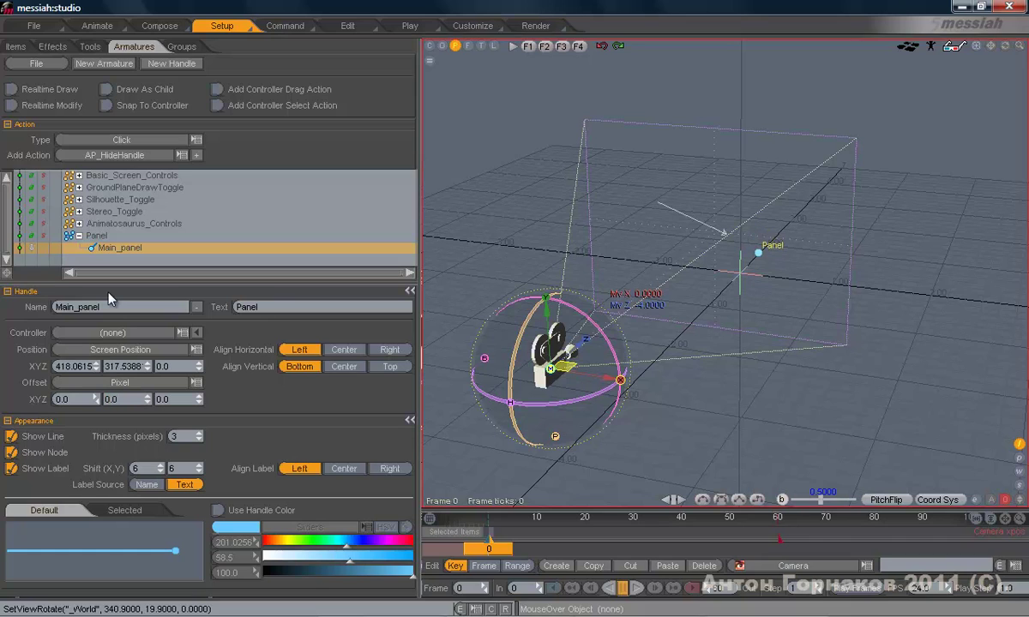
{"action": "left_click", "coordinate": [135, 383]}
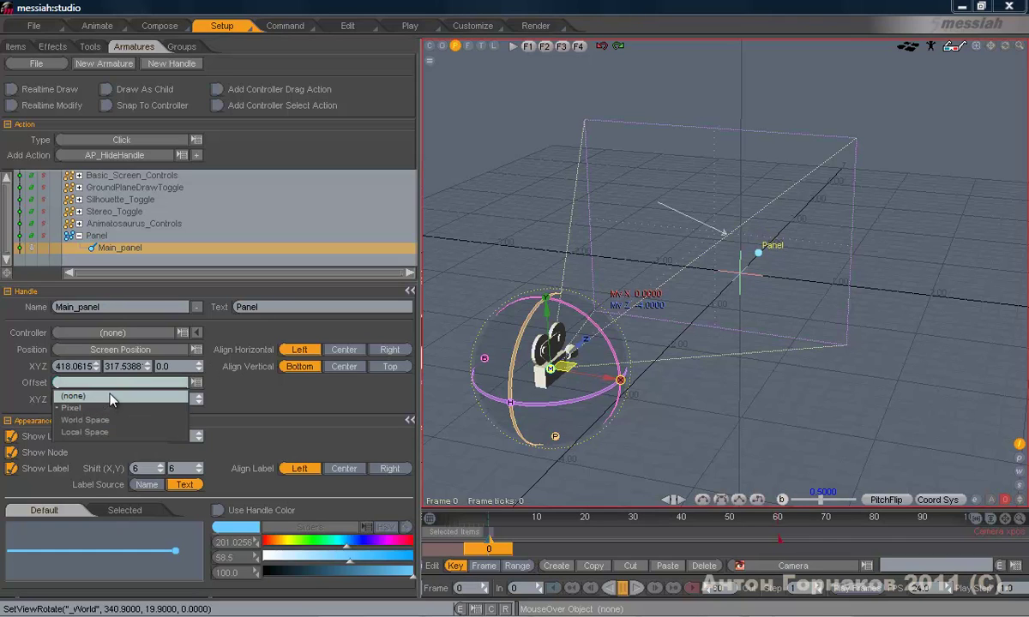
{"action": "left_click", "coordinate": [77, 395]}
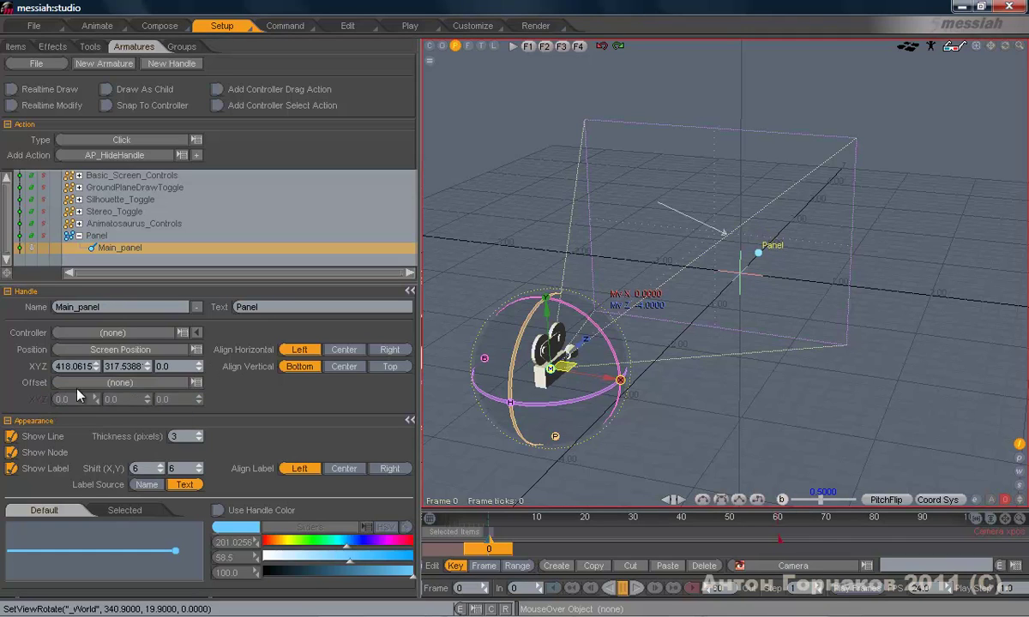
Try the Main_panel handle with its line and label hidden and with Name as label source, restoring each setting
{"action": "left_click", "coordinate": [12, 437]}
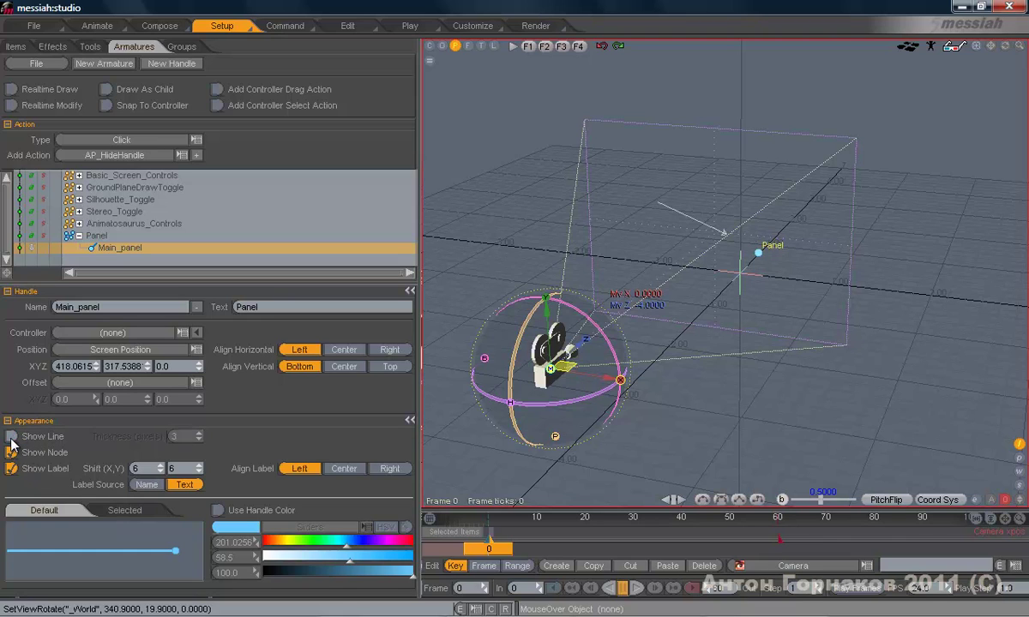
{"action": "left_click", "coordinate": [12, 436]}
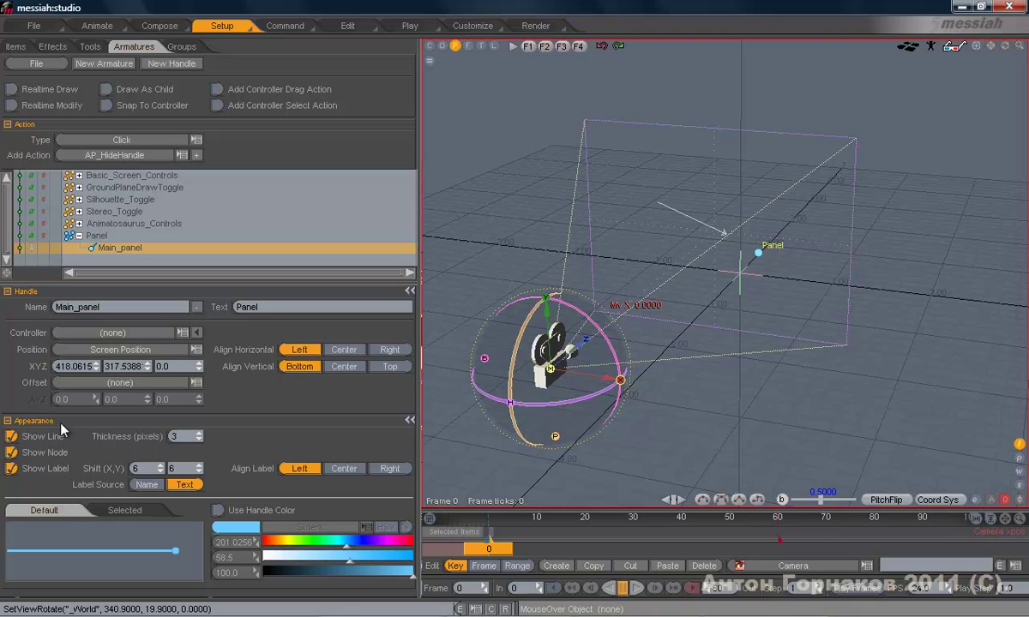
{"action": "left_click", "coordinate": [11, 469]}
{"action": "left_click", "coordinate": [12, 469]}
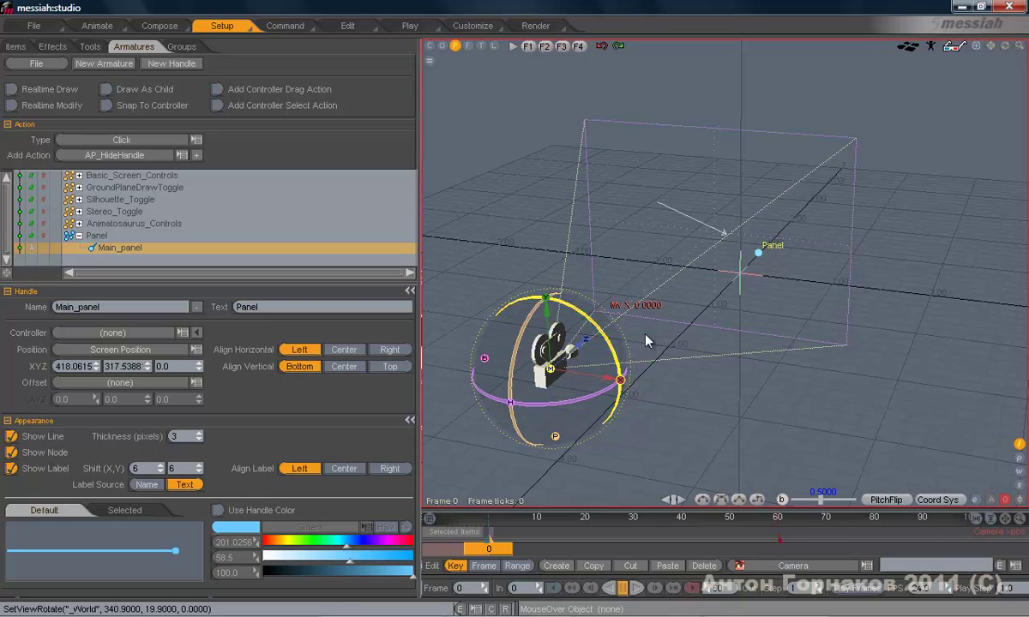
{"action": "left_click", "coordinate": [146, 484]}
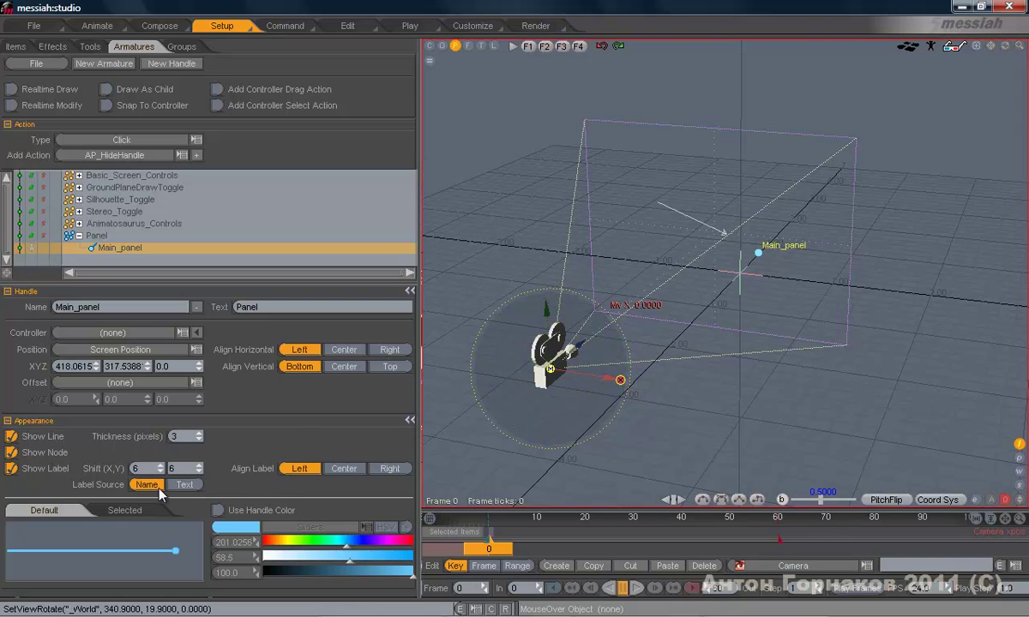
{"action": "left_click", "coordinate": [182, 486]}
Center the Main_panel handle's label and set its label shift to 0 in both X and Y
{"action": "left_click", "coordinate": [345, 471]}
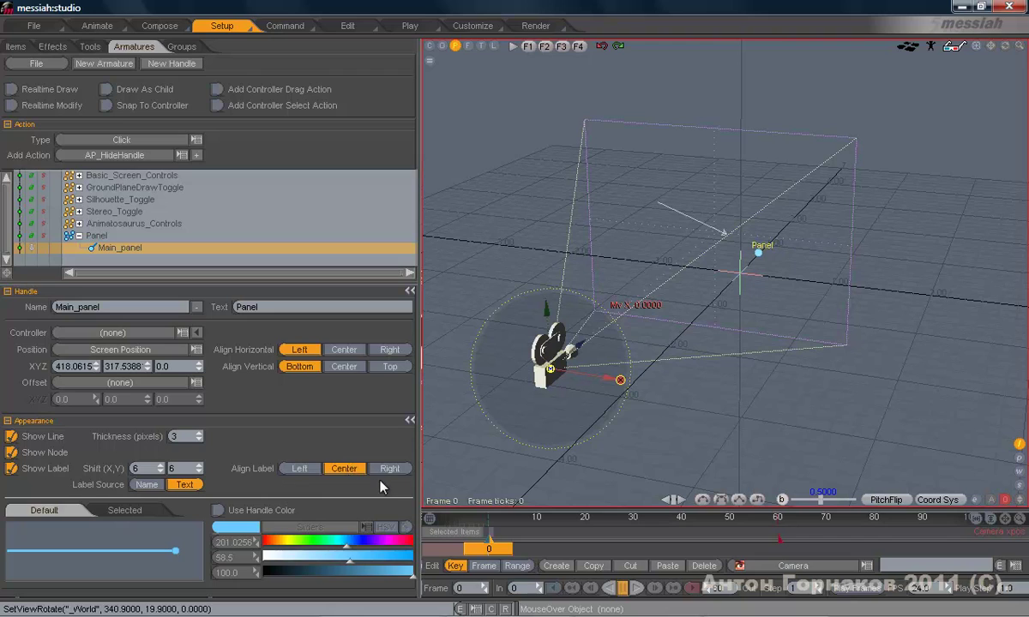
{"action": "left_click", "coordinate": [391, 470]}
{"action": "left_click", "coordinate": [300, 468]}
{"action": "left_click", "coordinate": [347, 470]}
{"action": "type", "text": "0"}
{"action": "key", "text": "Tab"}
{"action": "type", "text": "0"}
{"action": "key", "text": "Return"}
{"action": "key", "text": "y"}
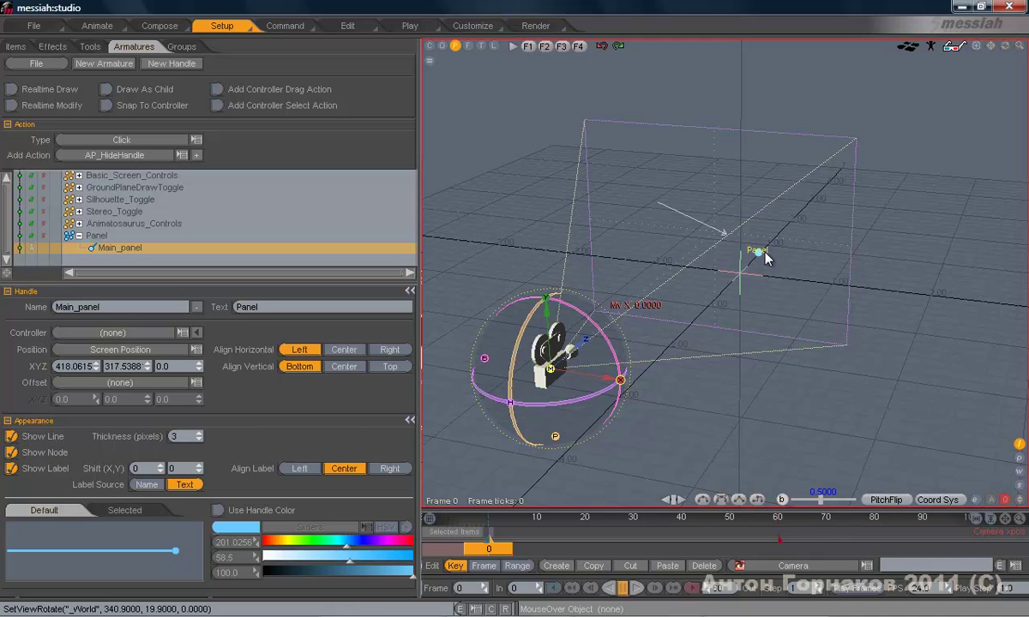
Replace the Main_panel handle's default node image with Button.bmp
{"action": "left_click", "coordinate": [178, 557]}
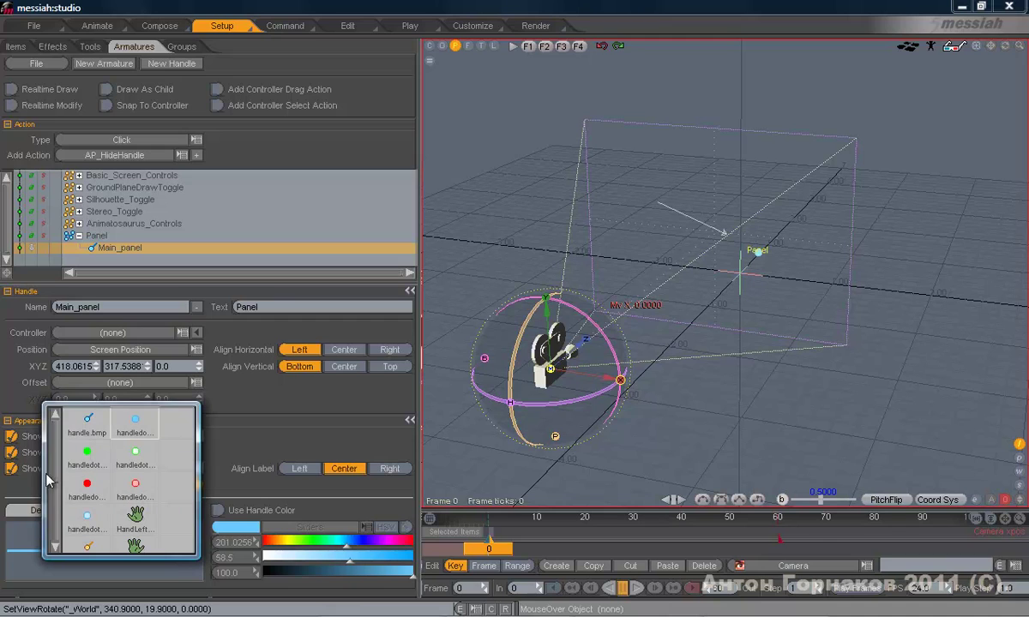
{"action": "scroll", "coordinate": [56, 488], "scroll_direction": "down", "scroll_amount": 10}
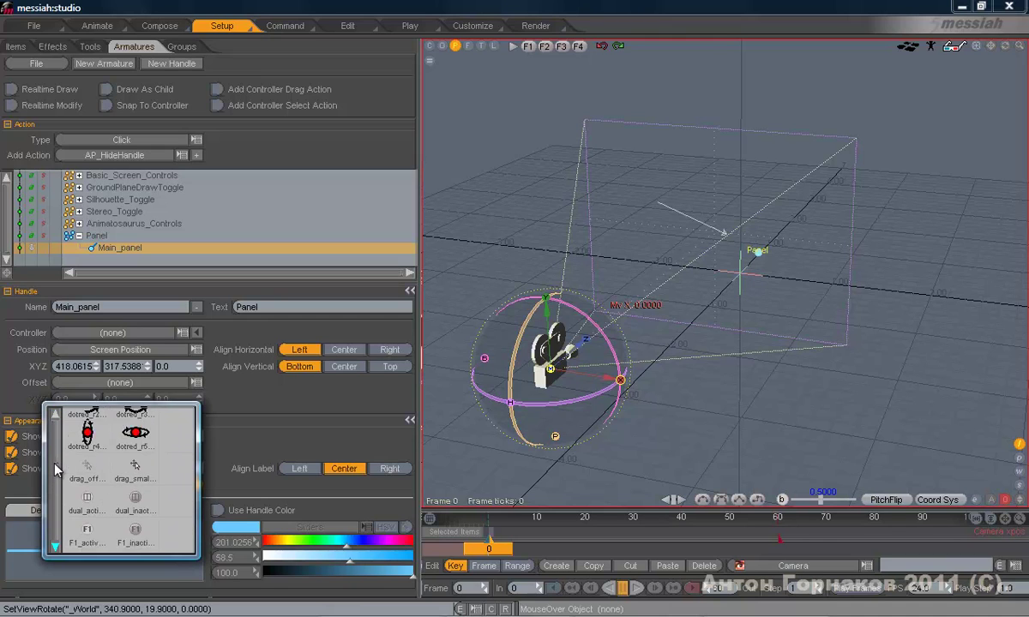
{"action": "scroll", "coordinate": [51, 441], "scroll_direction": "down", "scroll_amount": 10}
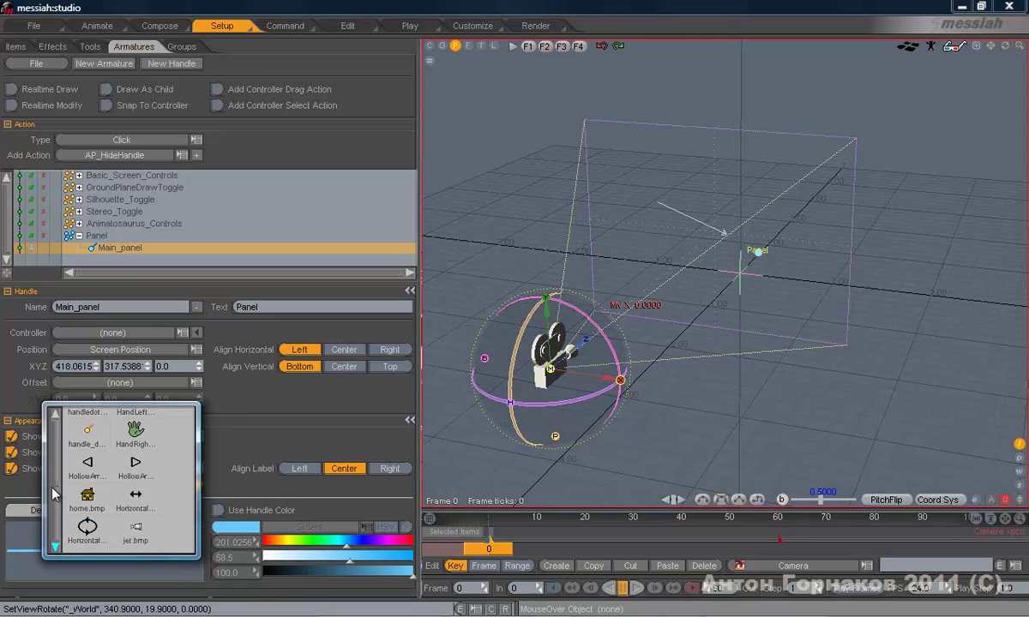
{"action": "scroll", "coordinate": [51, 442], "scroll_direction": "up", "scroll_amount": 10}
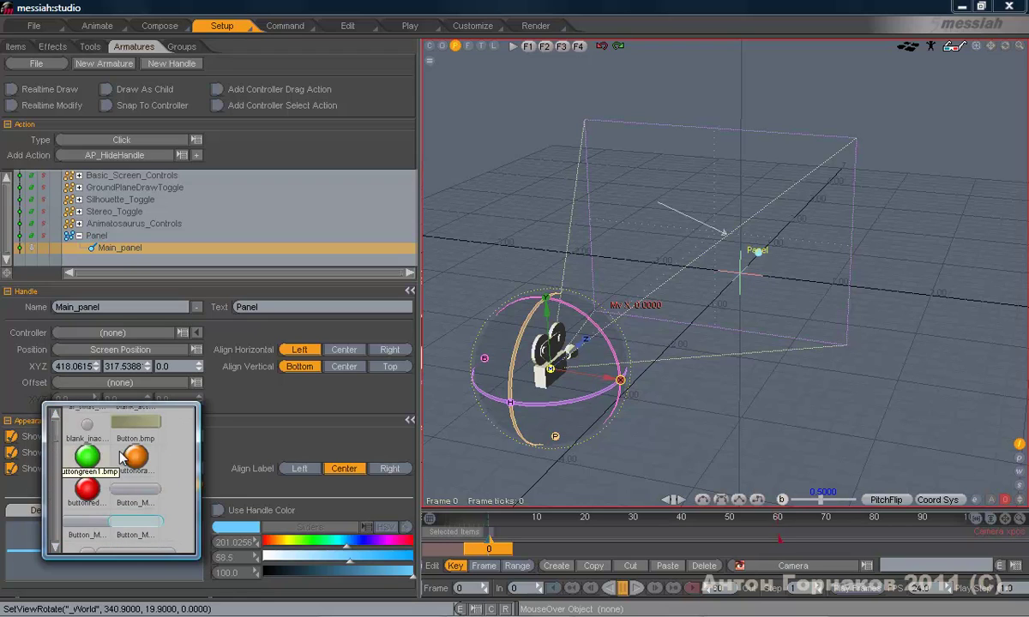
{"action": "left_click", "coordinate": [148, 429]}
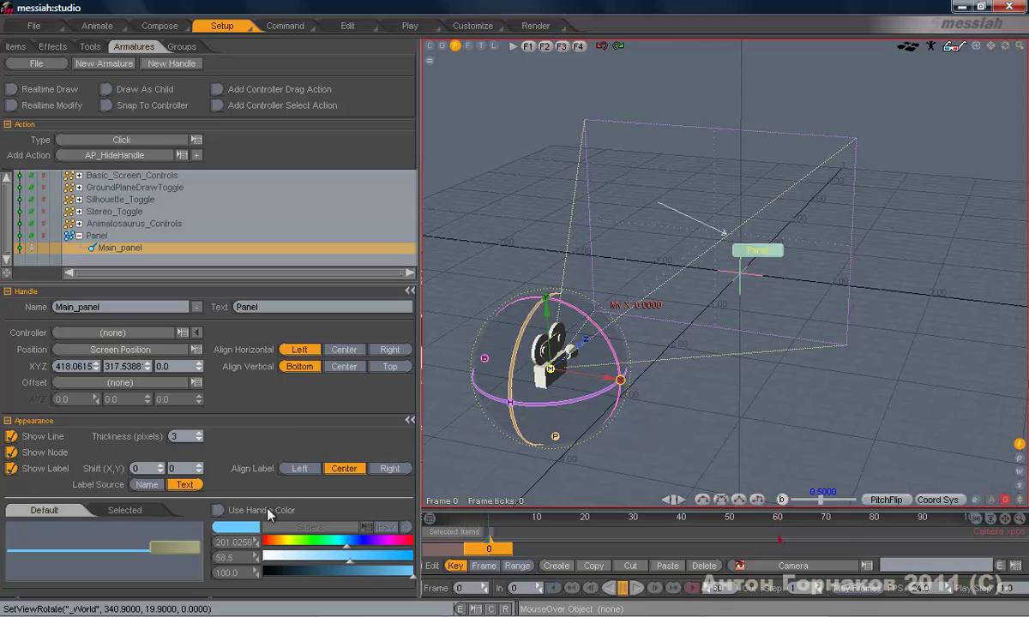
Check the Main_panel handle's Selected appearance and how the Panel button behaves in Animate mode, returning to Setup
{"action": "left_click", "coordinate": [146, 514]}
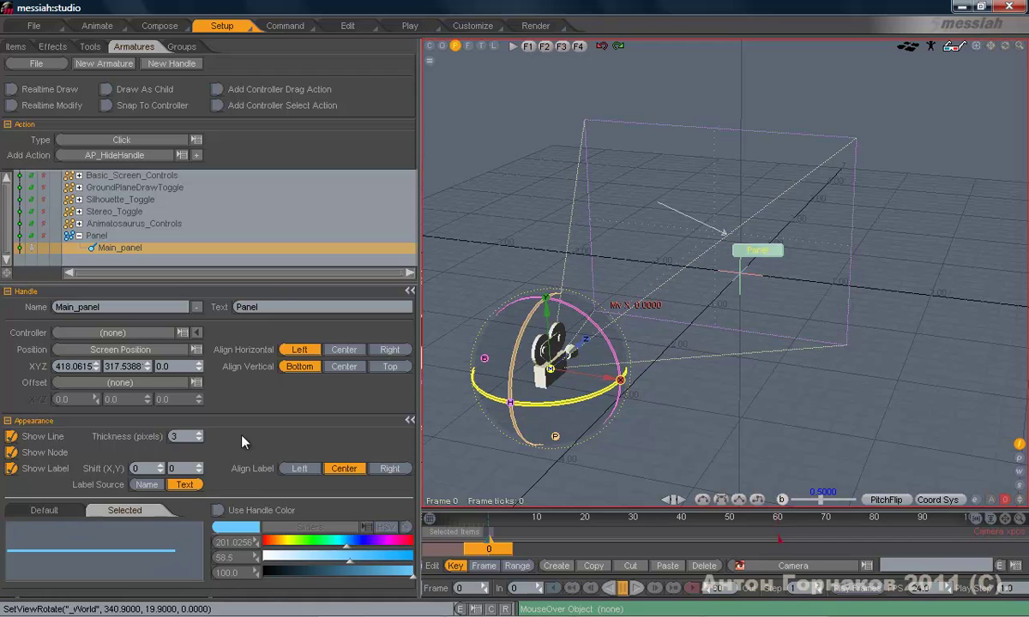
{"action": "left_click", "coordinate": [67, 513]}
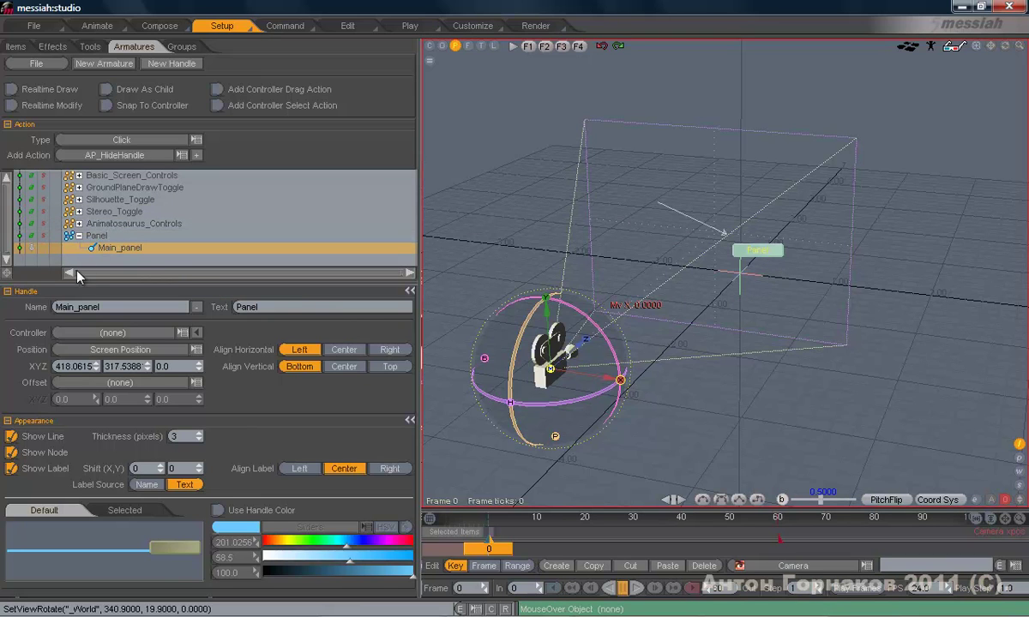
{"action": "mouse_move", "coordinate": [77, 280]}
{"action": "left_mouse_down"}
{"action": "mouse_move", "coordinate": [82, 297]}
{"action": "mouse_move", "coordinate": [86, 282]}
{"action": "left_mouse_up"}
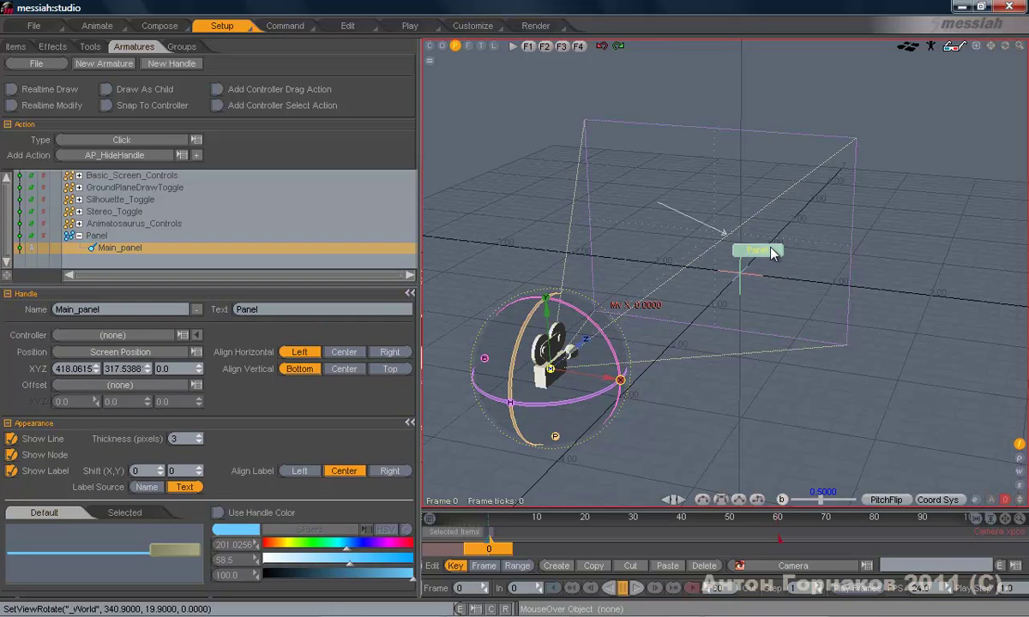
{"action": "left_click", "coordinate": [99, 25]}
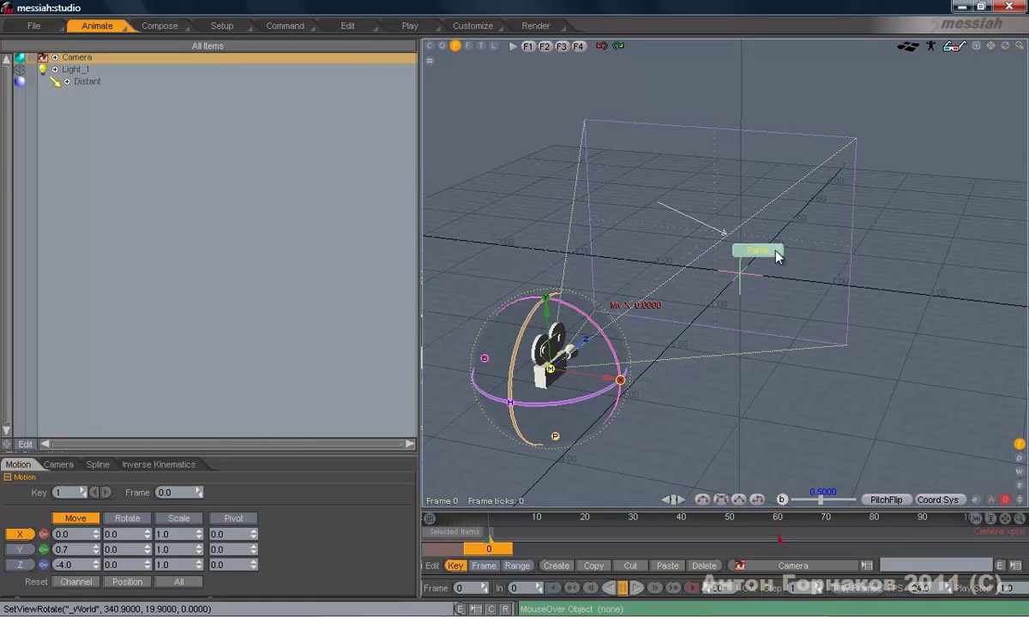
{"action": "left_click", "coordinate": [223, 27]}
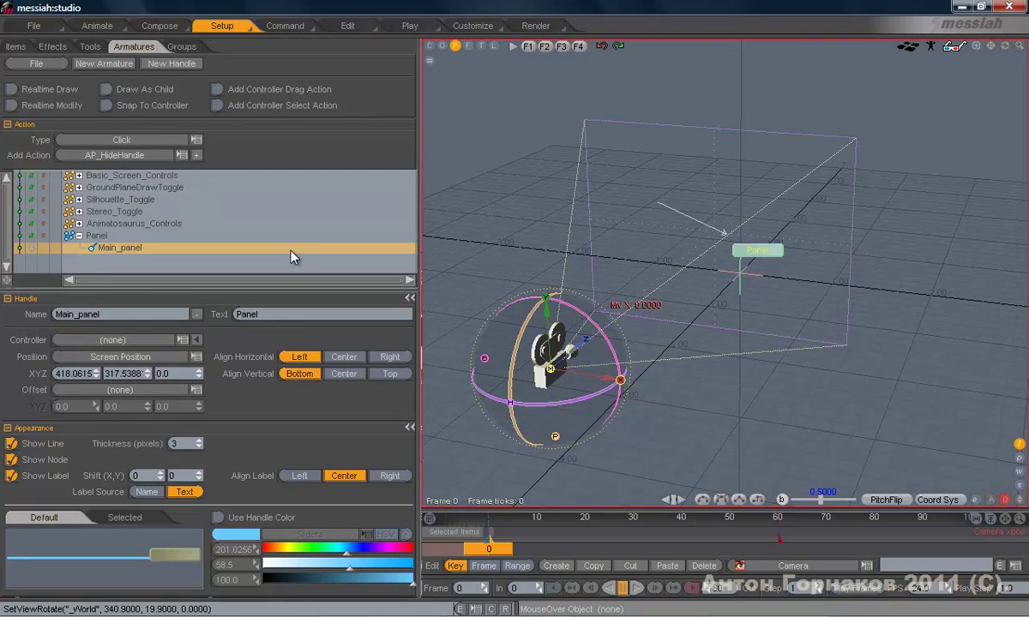
Add a Drag Handle action of type Drag to the Main_panel handle
{"action": "left_click", "coordinate": [126, 142]}
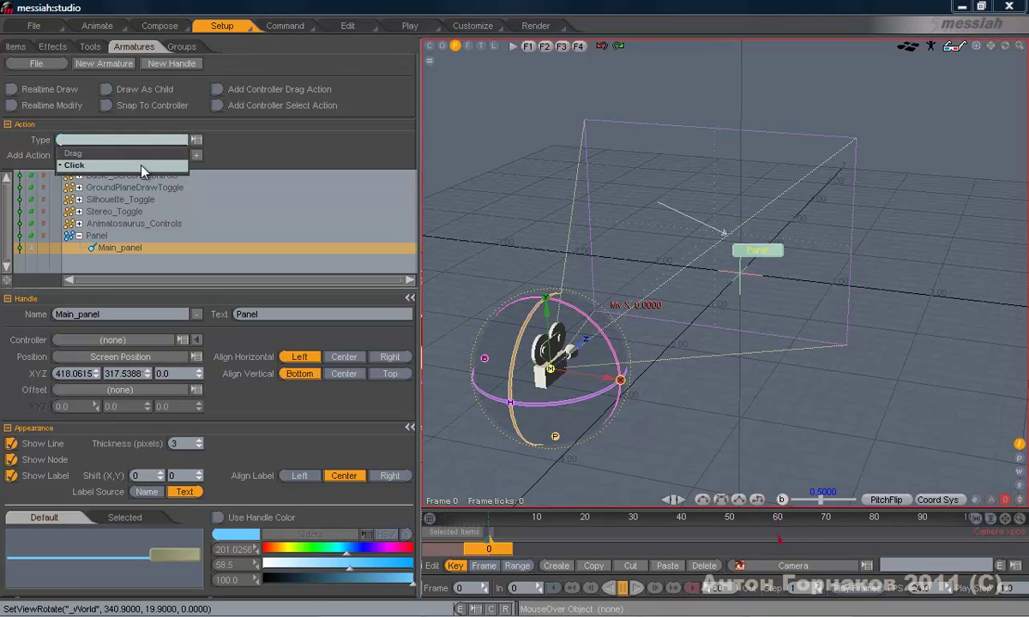
{"action": "left_click", "coordinate": [134, 153]}
{"action": "left_click", "coordinate": [151, 140]}
{"action": "left_click", "coordinate": [149, 166]}
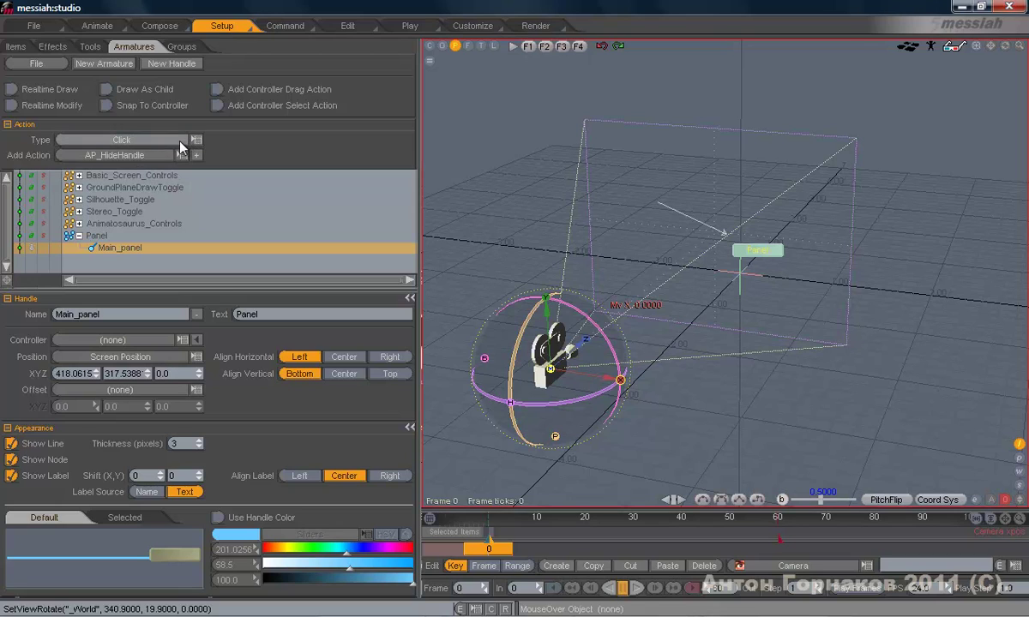
{"action": "left_click", "coordinate": [160, 140]}
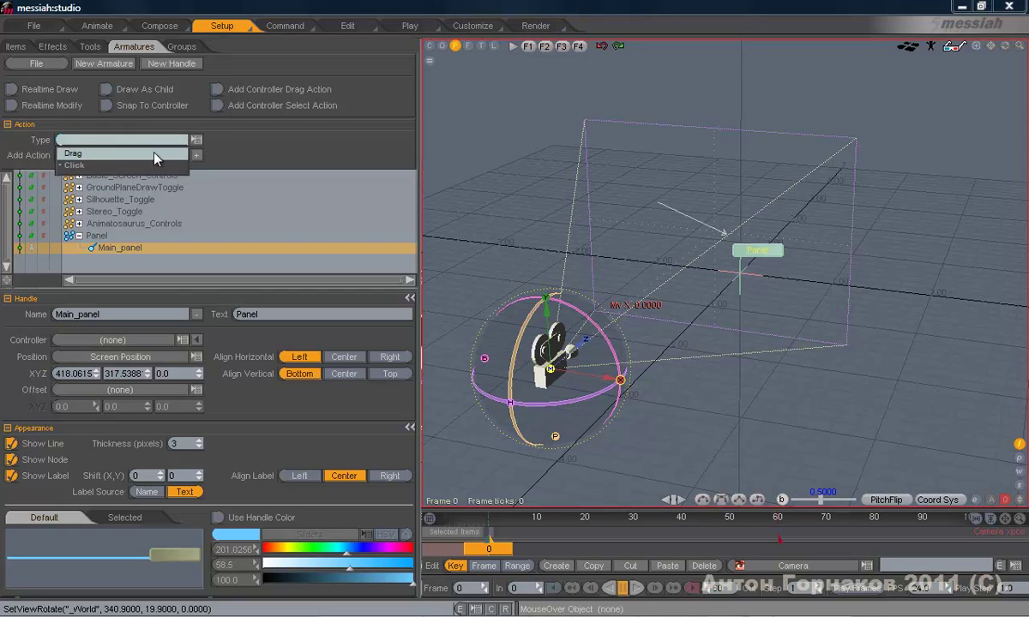
{"action": "left_click", "coordinate": [142, 153]}
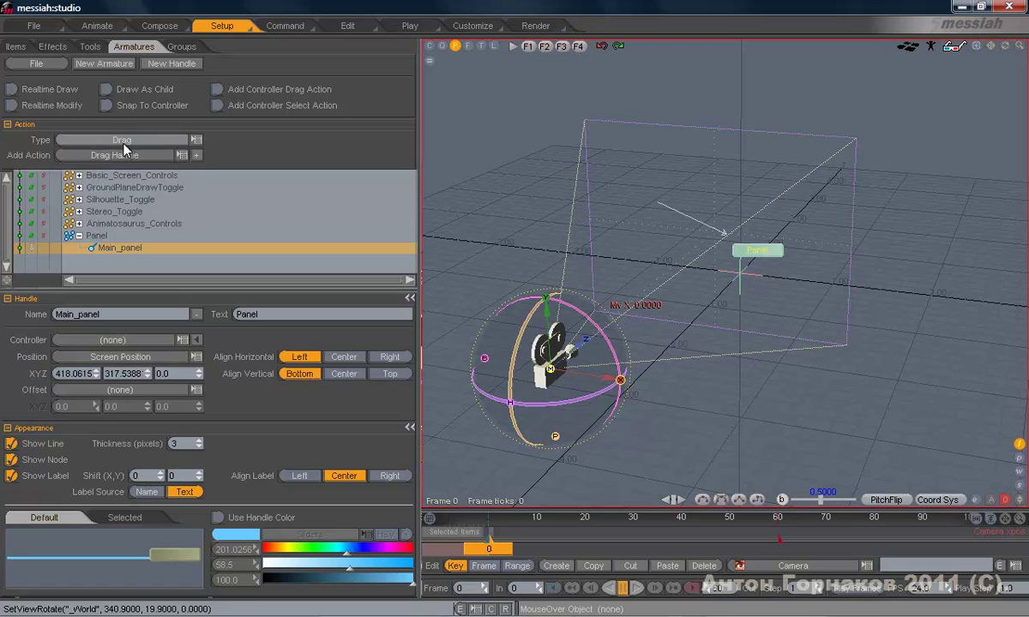
{"action": "left_click", "coordinate": [180, 156]}
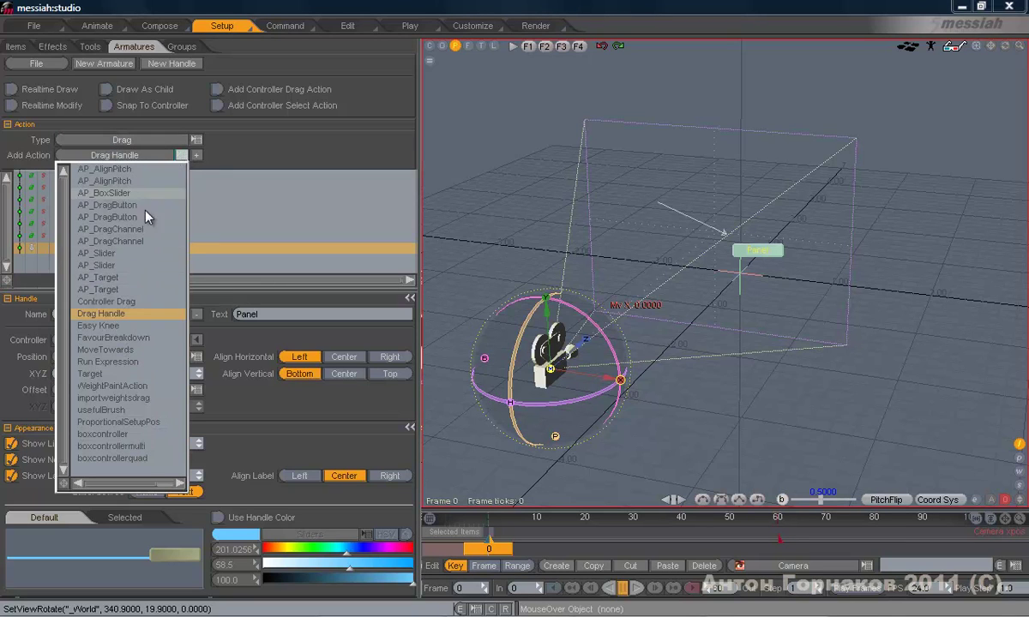
{"action": "left_click", "coordinate": [124, 313]}
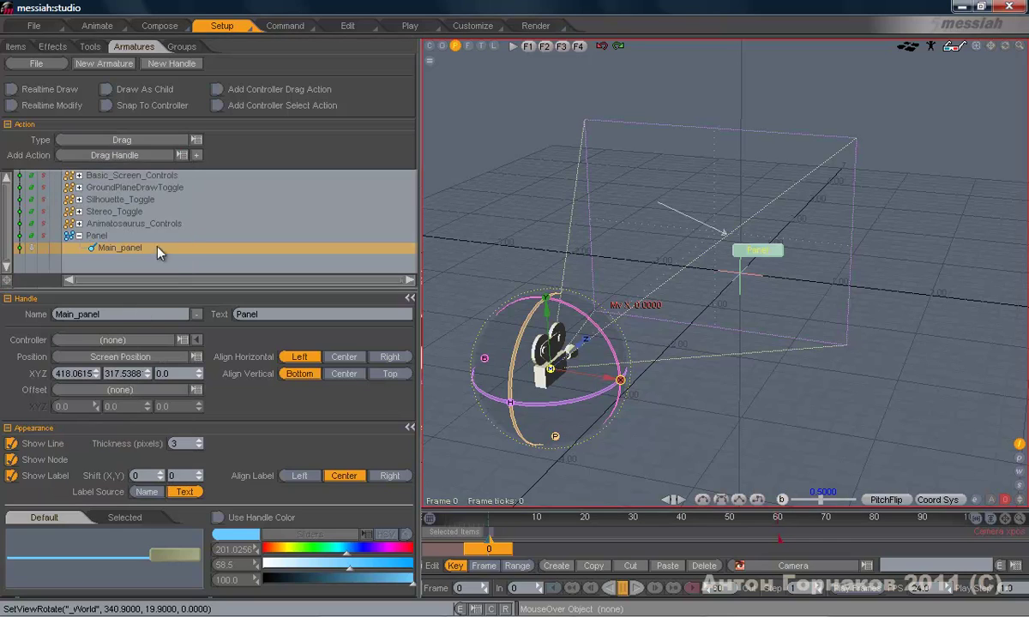
{"action": "left_click", "coordinate": [196, 155]}
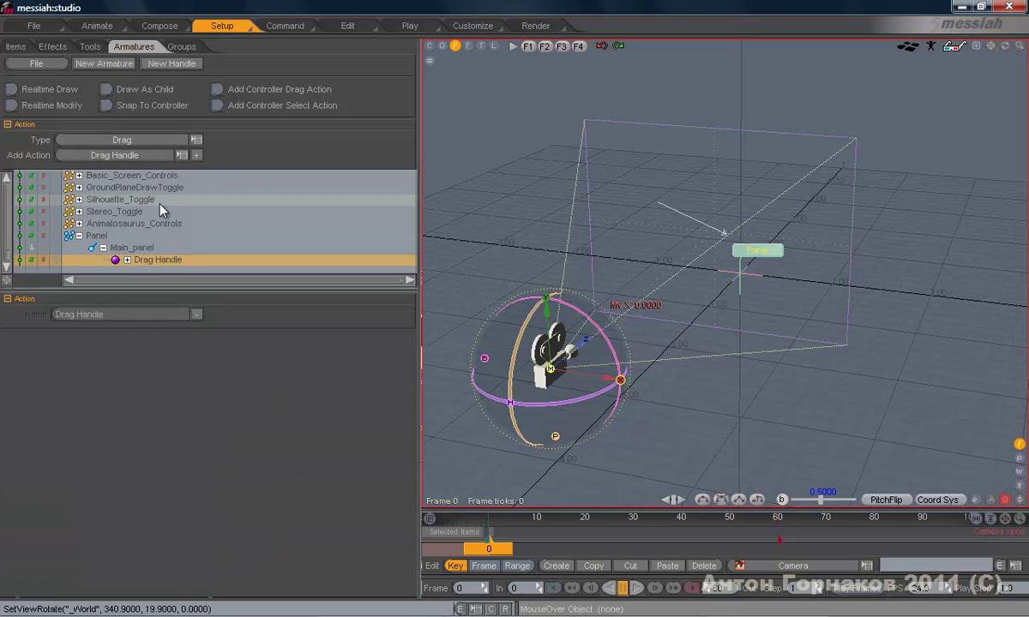
Disable the MMB and RMB triggers of Main_panel's Drag Handle action, leaving only LMB active
{"action": "left_click", "coordinate": [135, 247]}
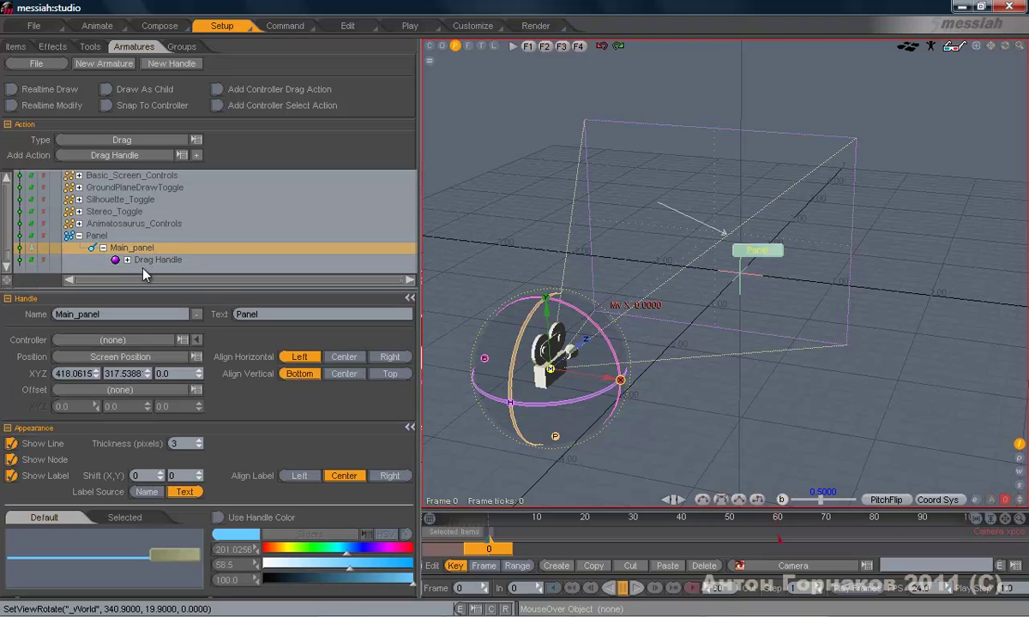
{"action": "left_click", "coordinate": [156, 263]}
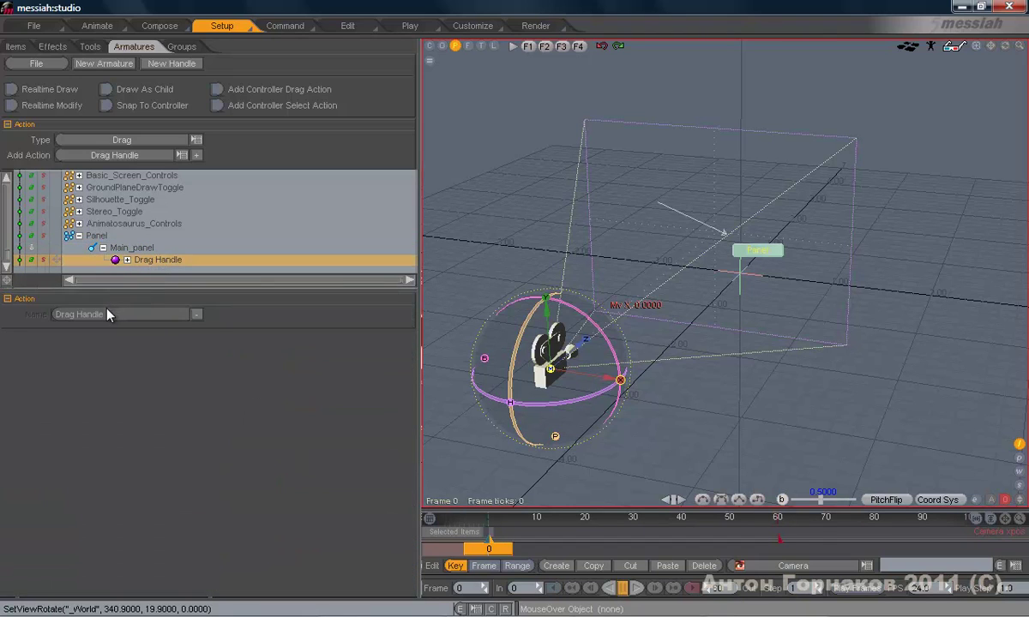
{"action": "left_click", "coordinate": [153, 248]}
{"action": "left_click", "coordinate": [127, 259]}
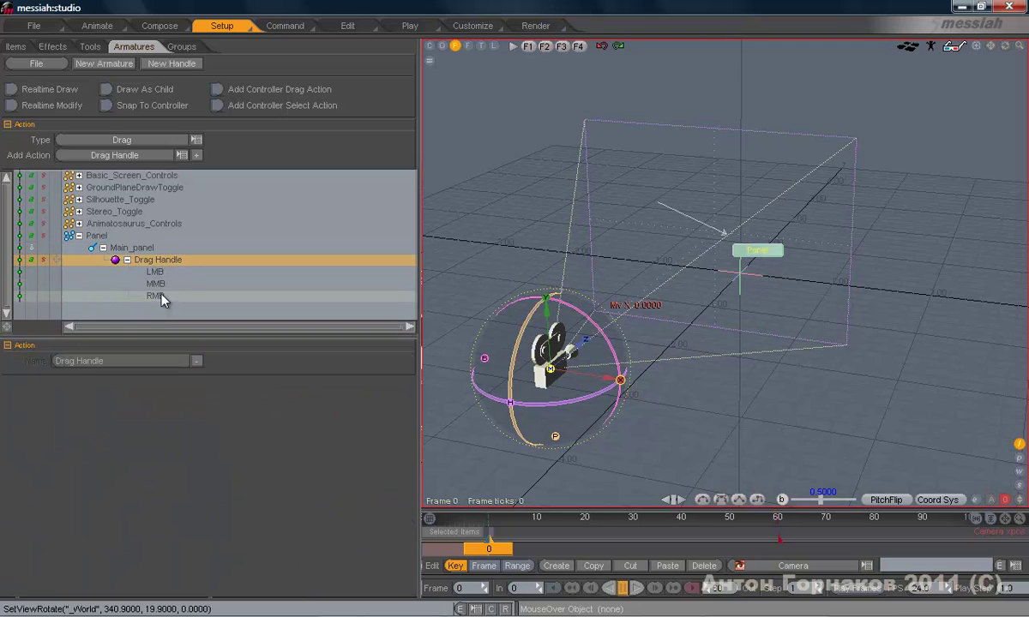
{"action": "left_click", "coordinate": [20, 284]}
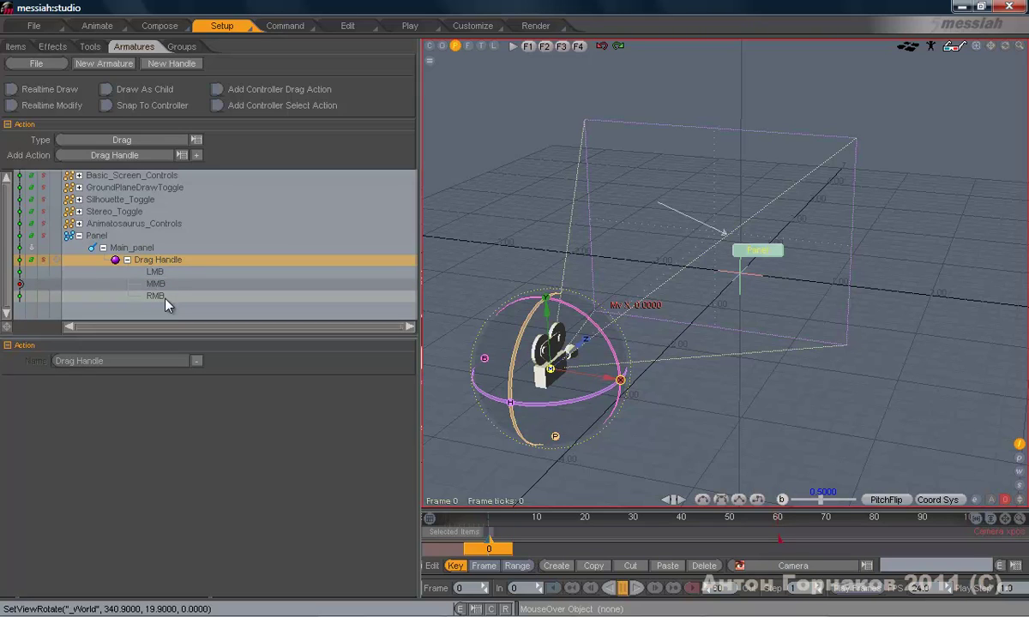
{"action": "left_click", "coordinate": [20, 295]}
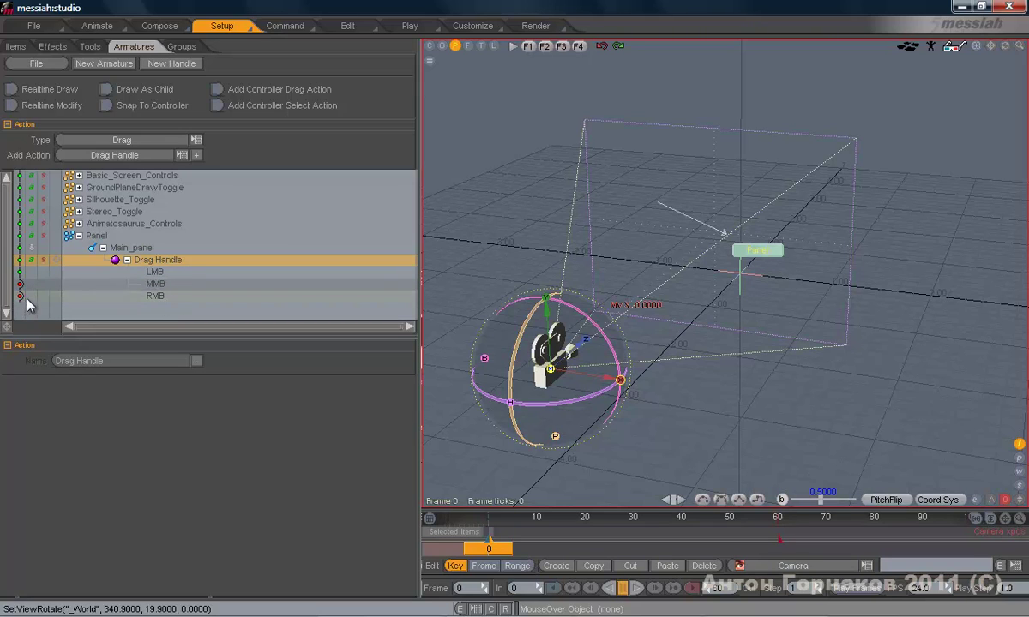
{"action": "left_click", "coordinate": [127, 260]}
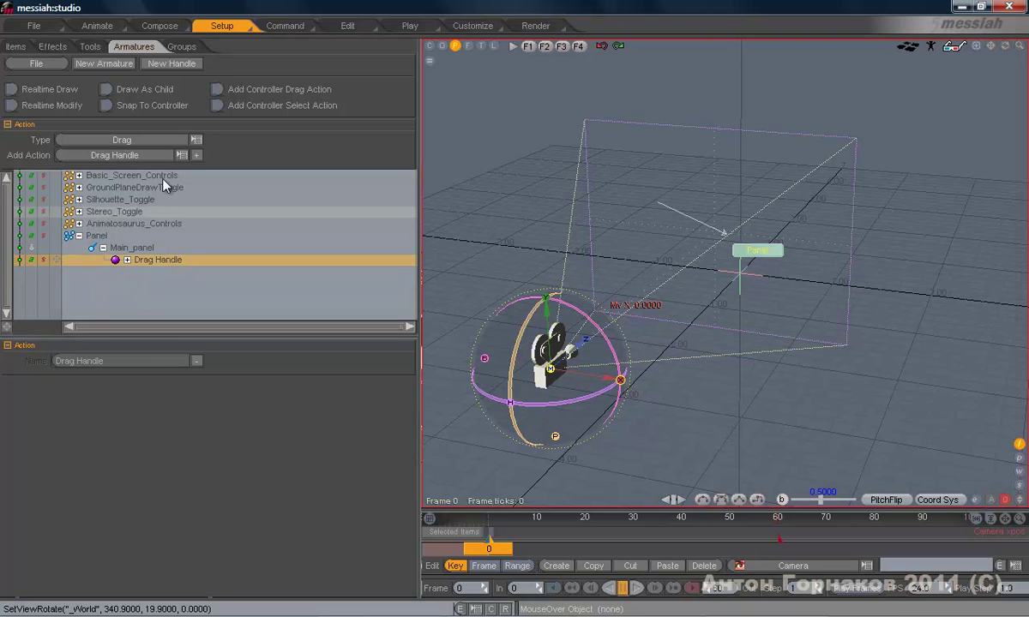
Test dragging the Panel button in Animate mode, leaving it near the viewport's upper-left corner, and return to Setup
{"action": "left_click", "coordinate": [103, 27]}
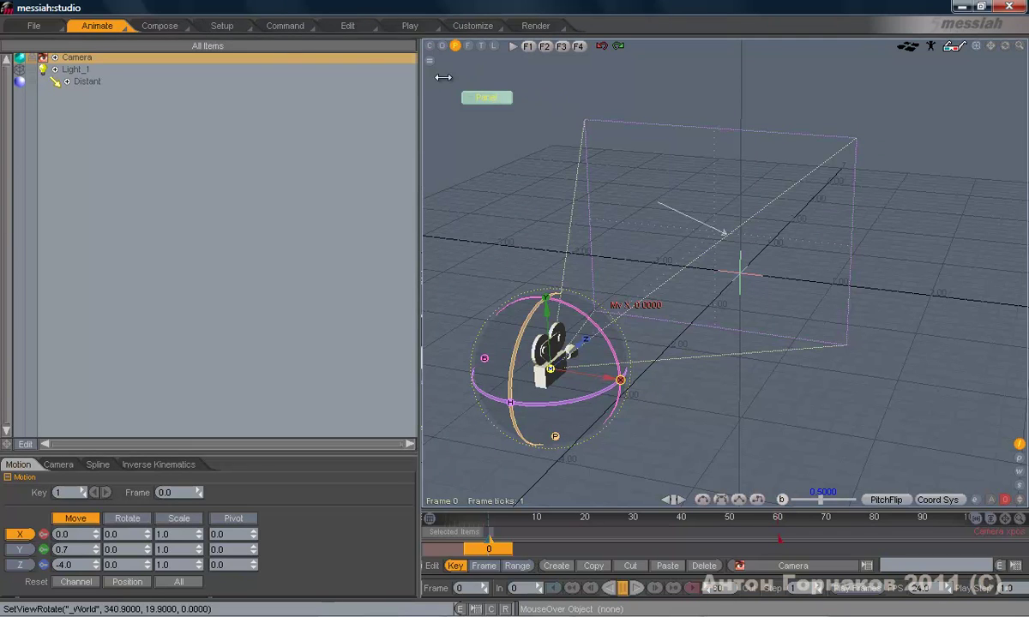
{"action": "left_click", "coordinate": [235, 26]}
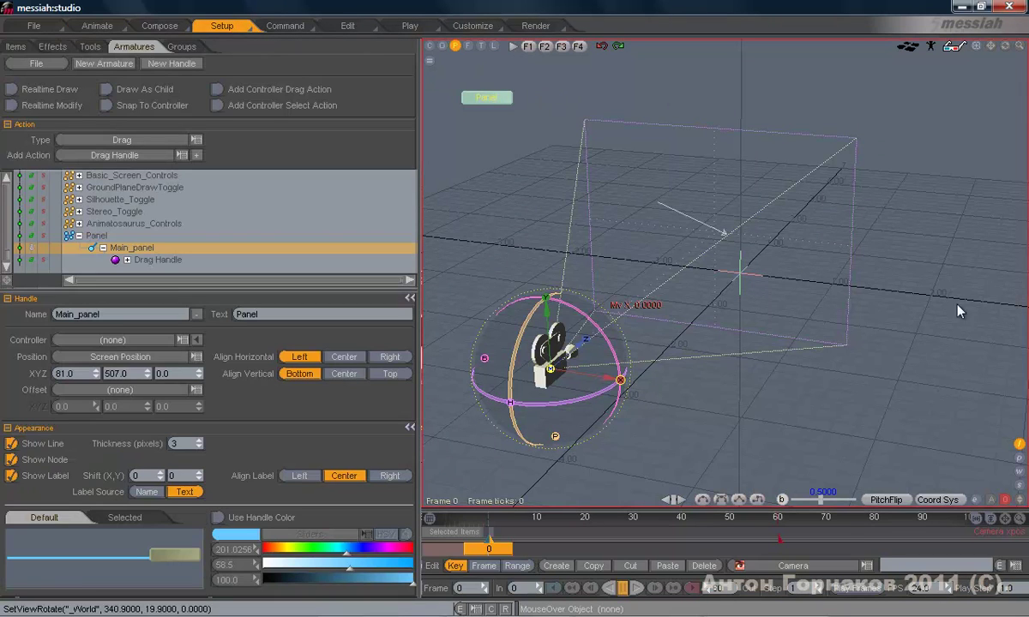
{"action": "left_click", "coordinate": [101, 25]}
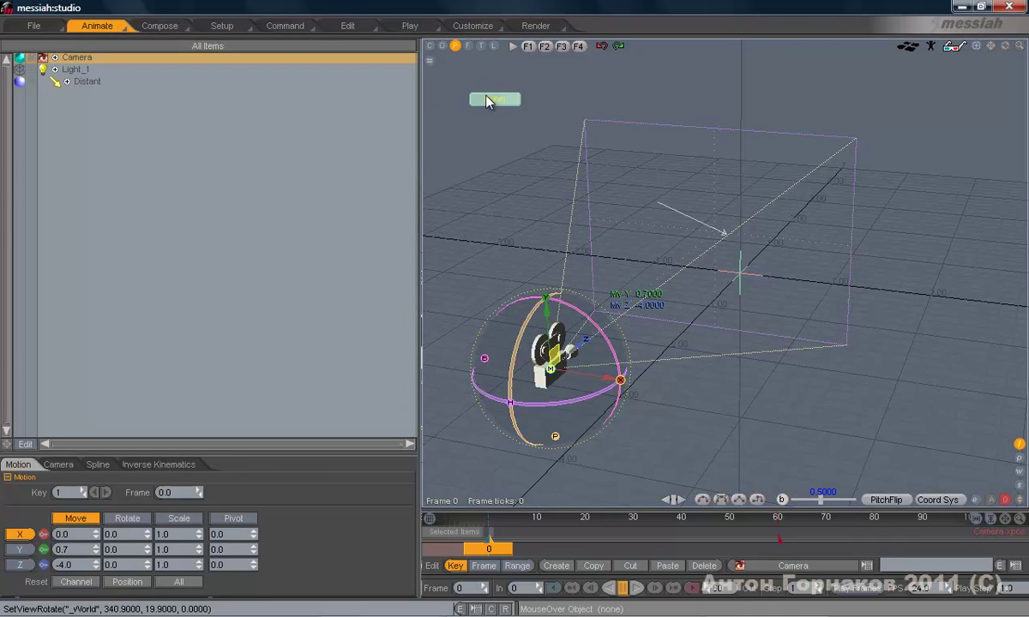
{"action": "left_click", "coordinate": [227, 25]}
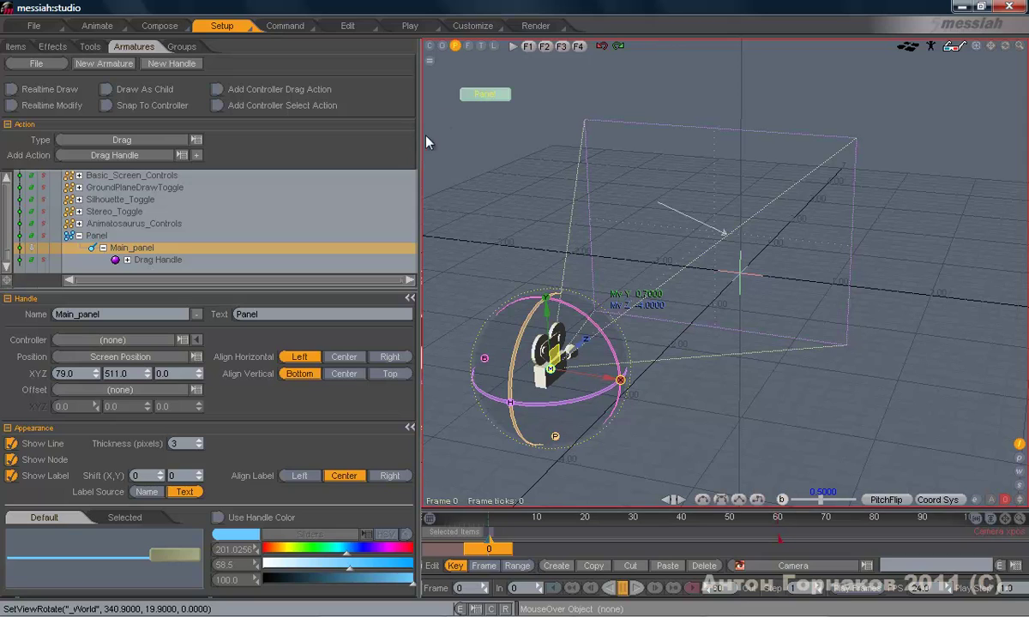
Collapse Main_panel, enlarge the armature tree, and add a child handle named edges under Main_panel
{"action": "left_click", "coordinate": [103, 248]}
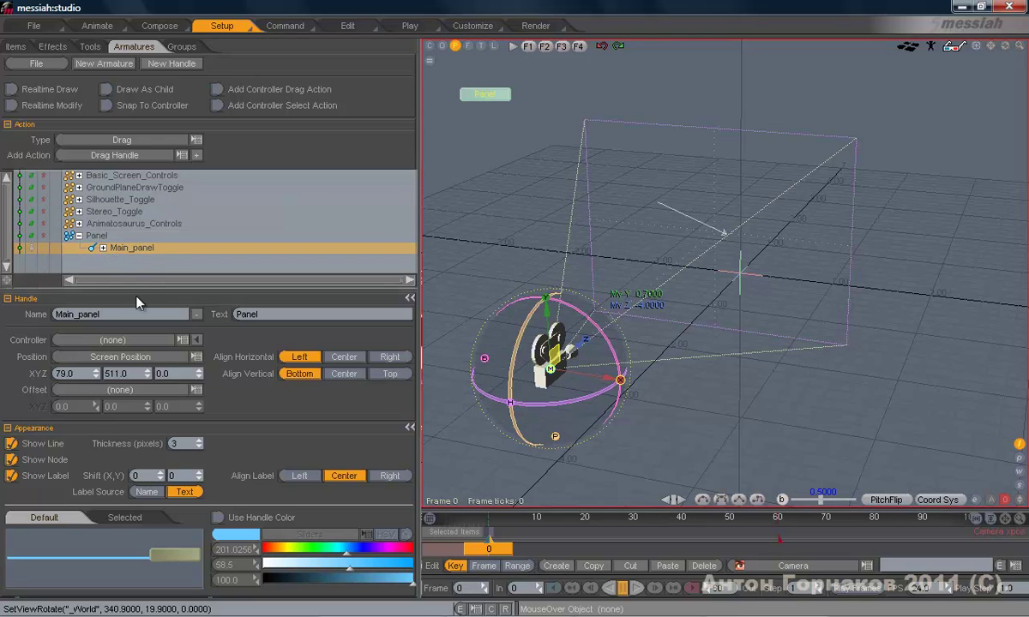
{"action": "left_click_drag", "start_coordinate": [138, 293], "coordinate": [138, 308]}
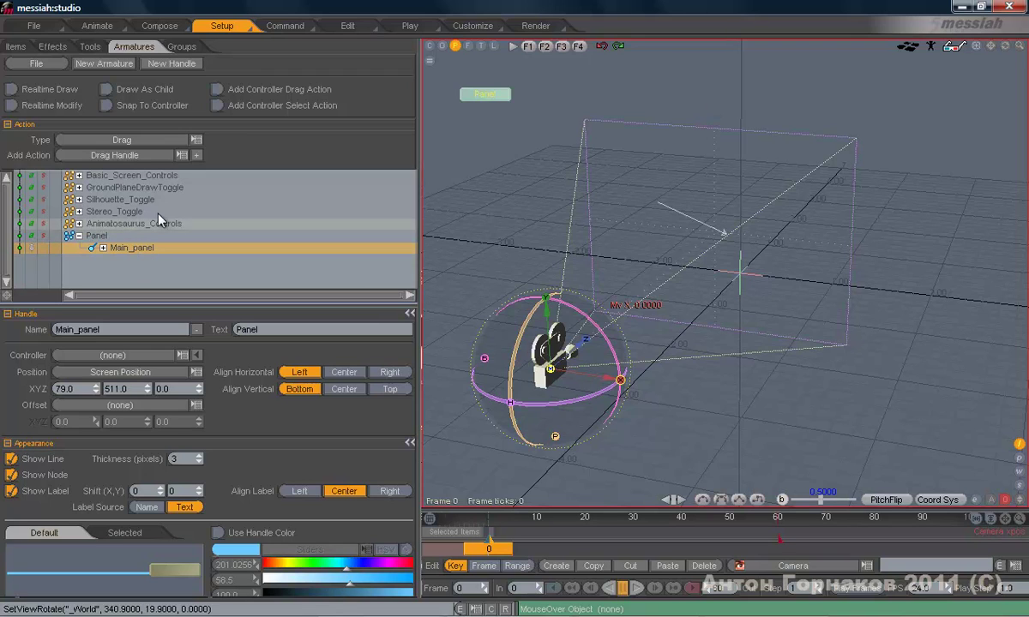
{"action": "left_click", "coordinate": [173, 64]}
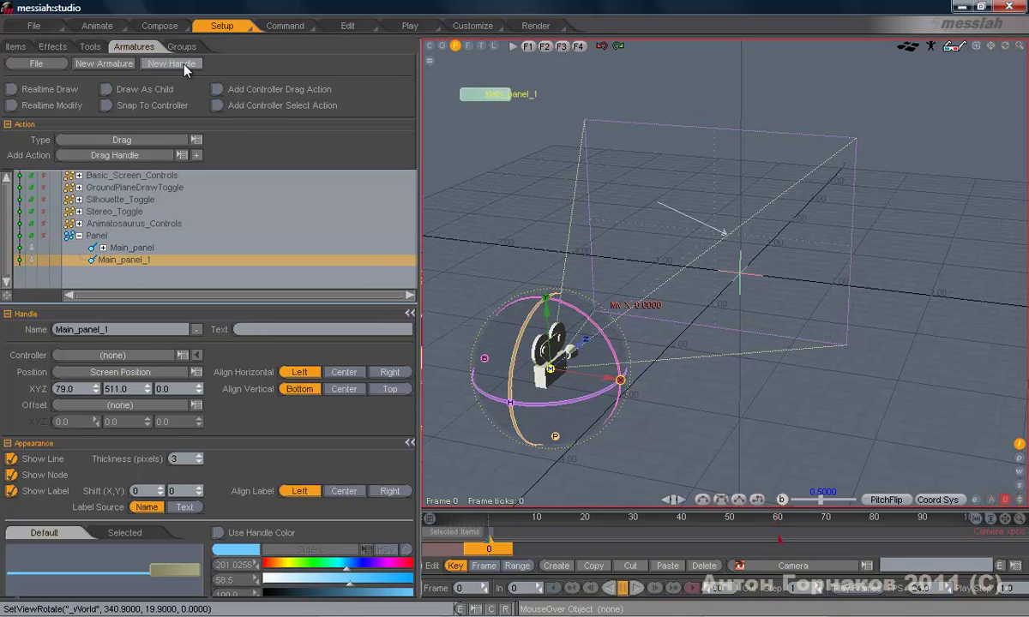
{"action": "double_click", "coordinate": [137, 260]}
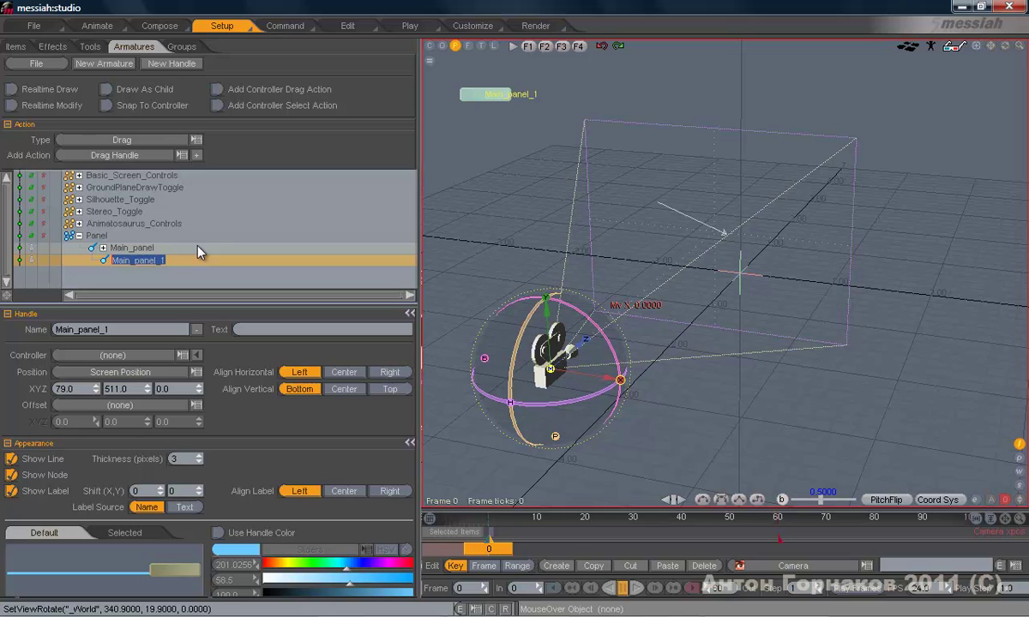
{"action": "type", "text": "edges"}
{"action": "key", "text": "Return"}
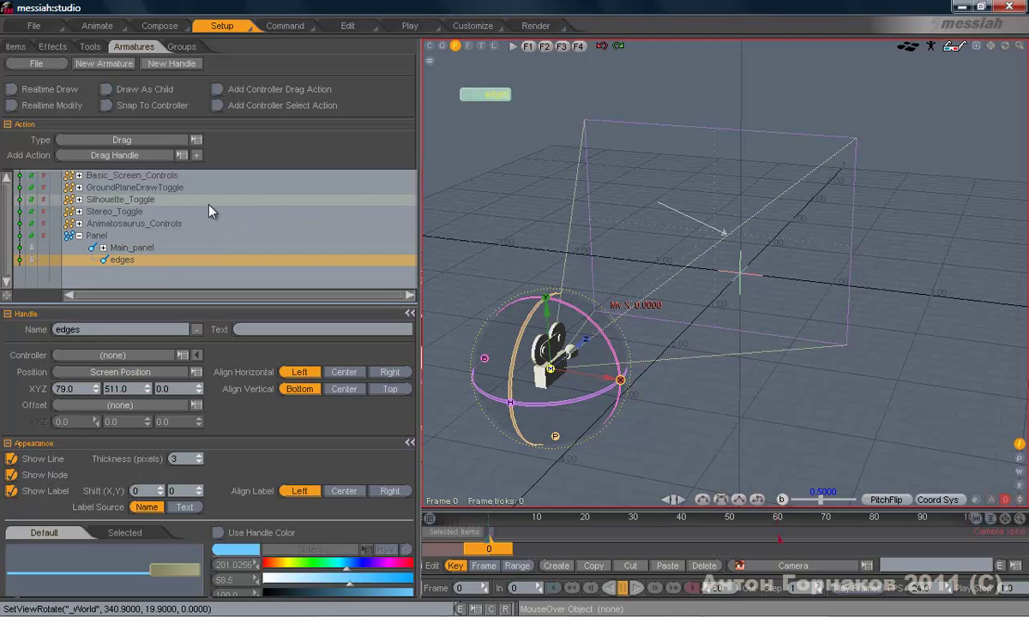
Change the edges handle's default node image to the plain round dot, and turn off its node and label display
{"action": "left_click", "coordinate": [172, 552]}
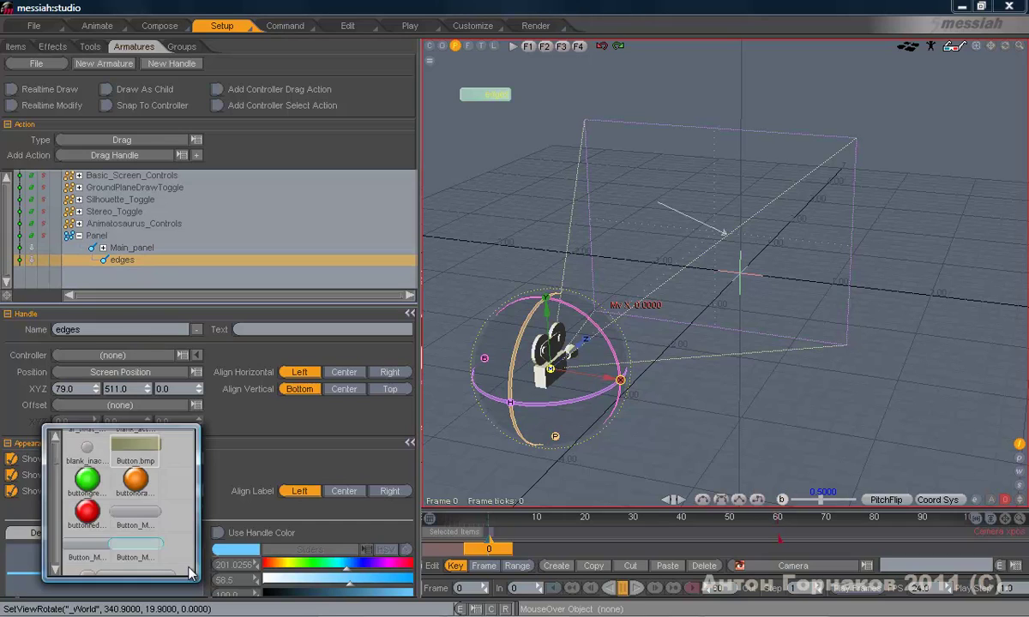
{"action": "left_click", "coordinate": [137, 247]}
{"action": "left_click", "coordinate": [146, 259]}
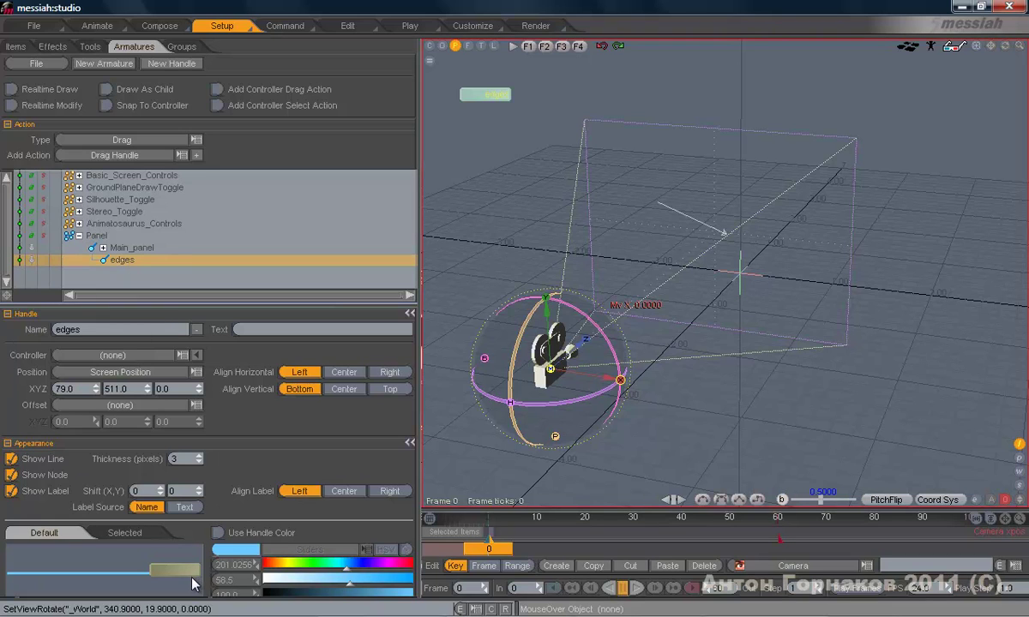
{"action": "left_click", "coordinate": [184, 547]}
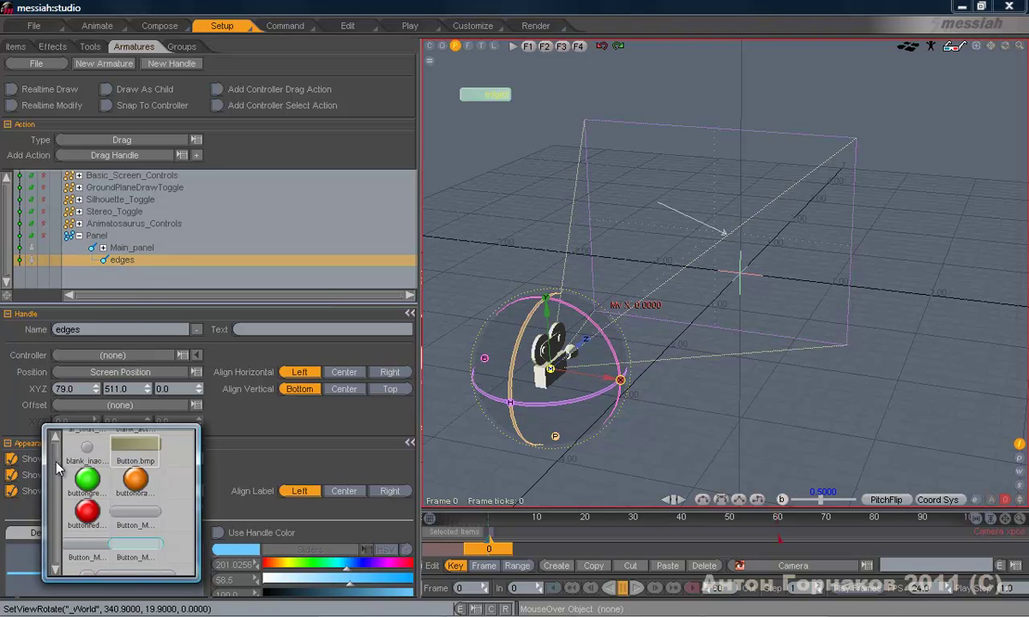
{"action": "left_click", "coordinate": [55, 435]}
{"action": "left_click", "coordinate": [93, 450]}
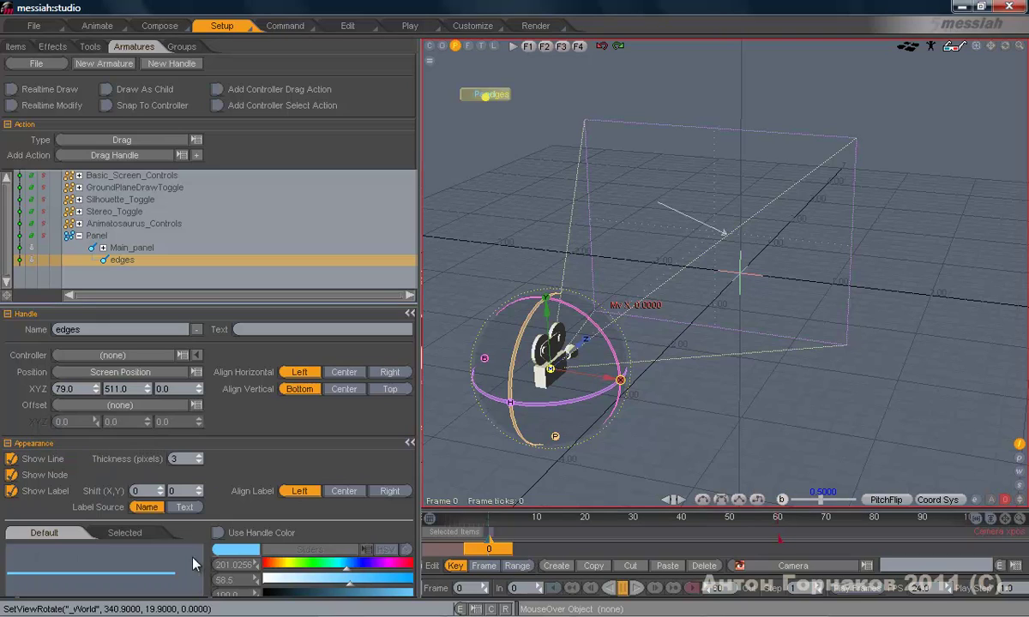
{"action": "left_click", "coordinate": [11, 476]}
{"action": "left_click", "coordinate": [11, 491]}
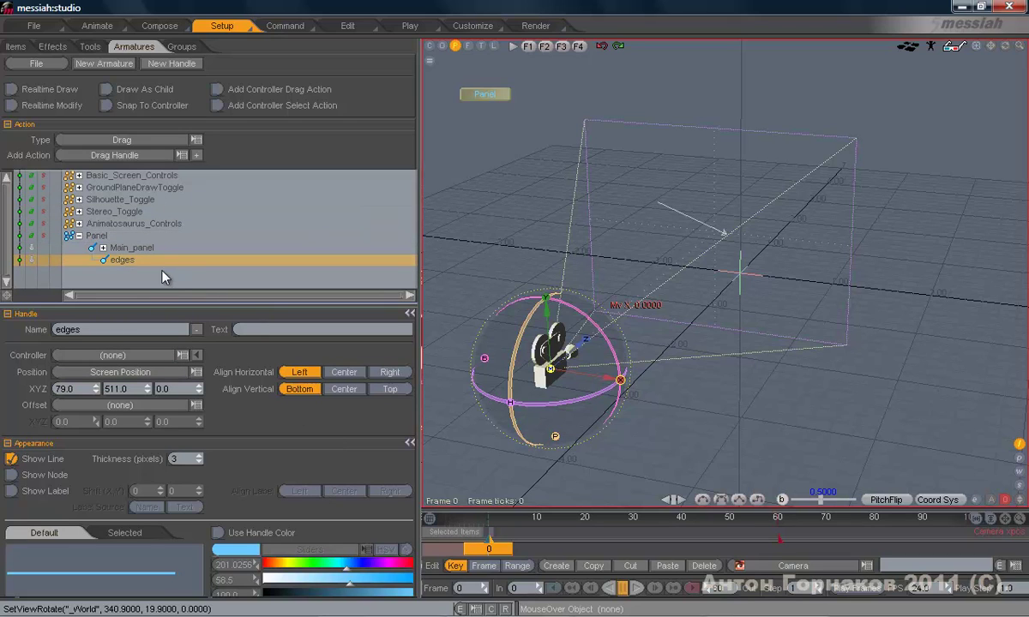
Add a handle named Hnd_Panel1 under Main_panel and make edges its child
{"action": "left_click", "coordinate": [171, 62]}
{"action": "double_click", "coordinate": [126, 271]}
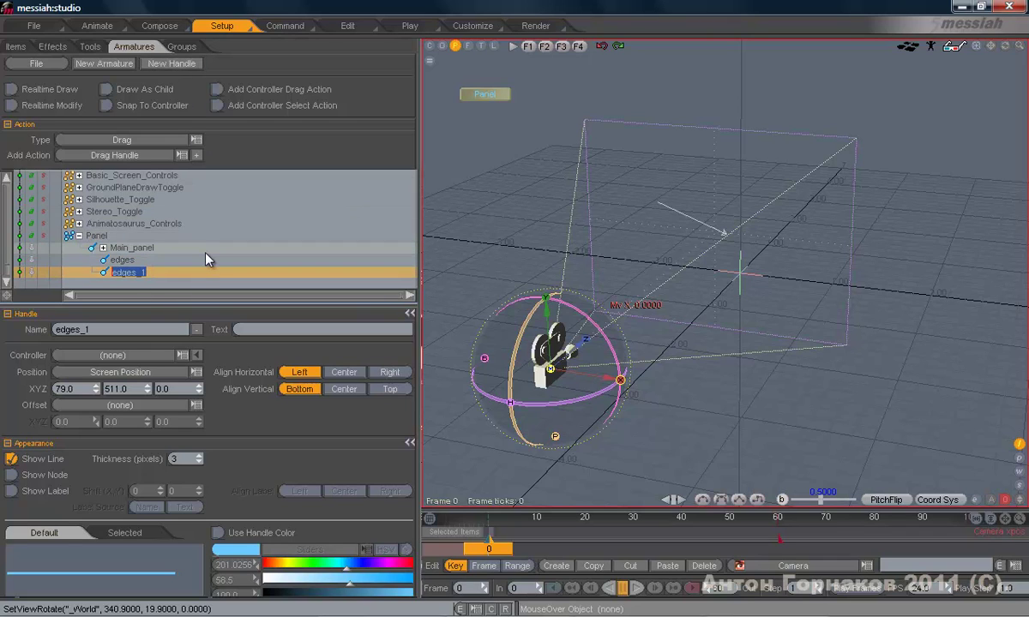
{"action": "type", "text": "Pane"}
{"action": "type", "text": "l"}
{"action": "type", "text": "_"}
{"action": "type", "text": "1"}
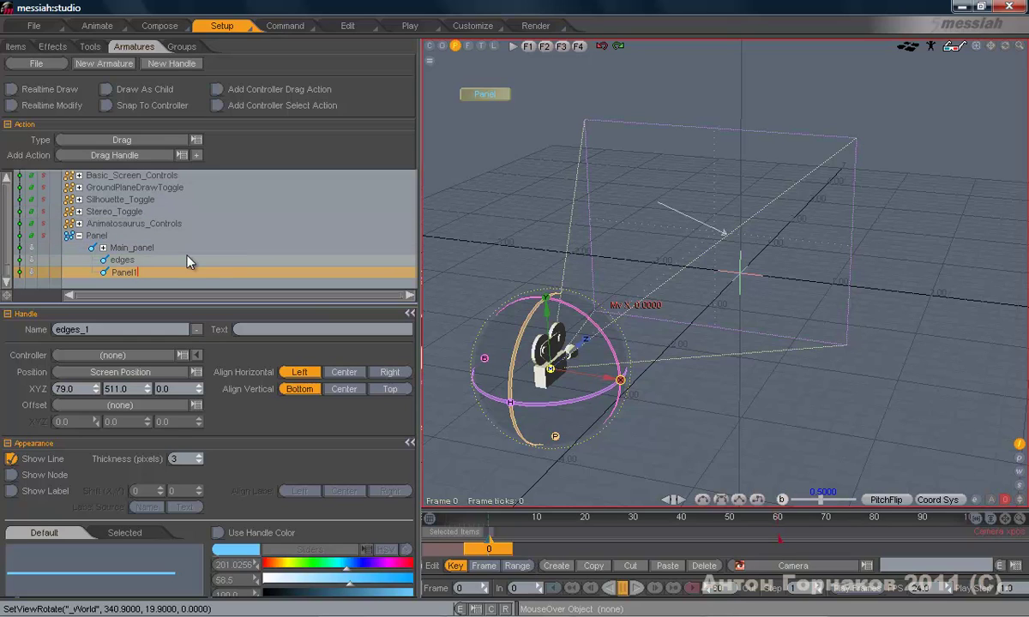
{"action": "type", "text": "Hnd_"}
{"action": "key", "text": "Return"}
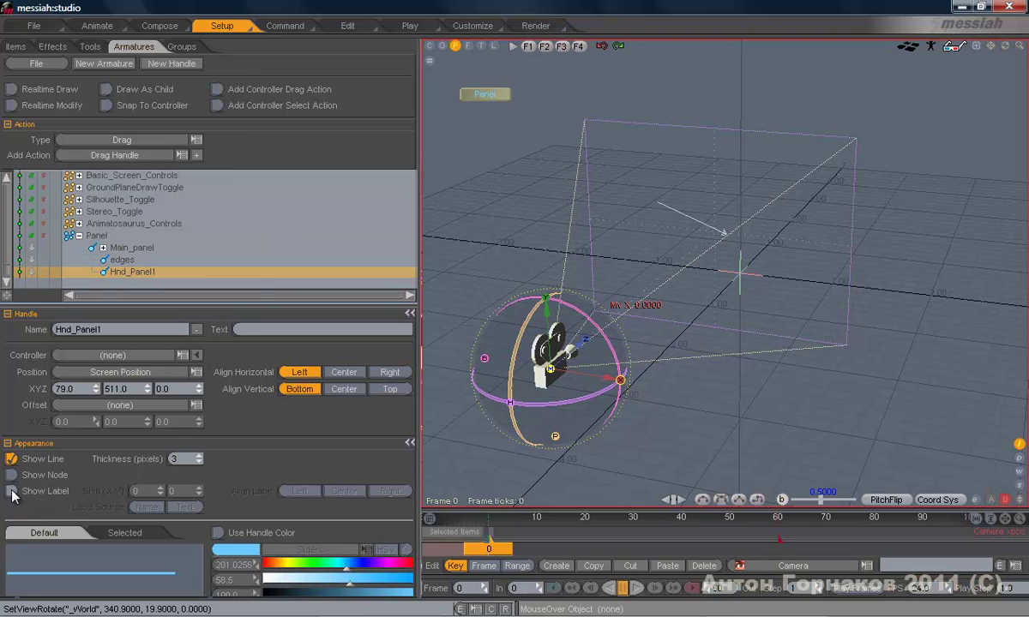
{"action": "left_click", "coordinate": [134, 261]}
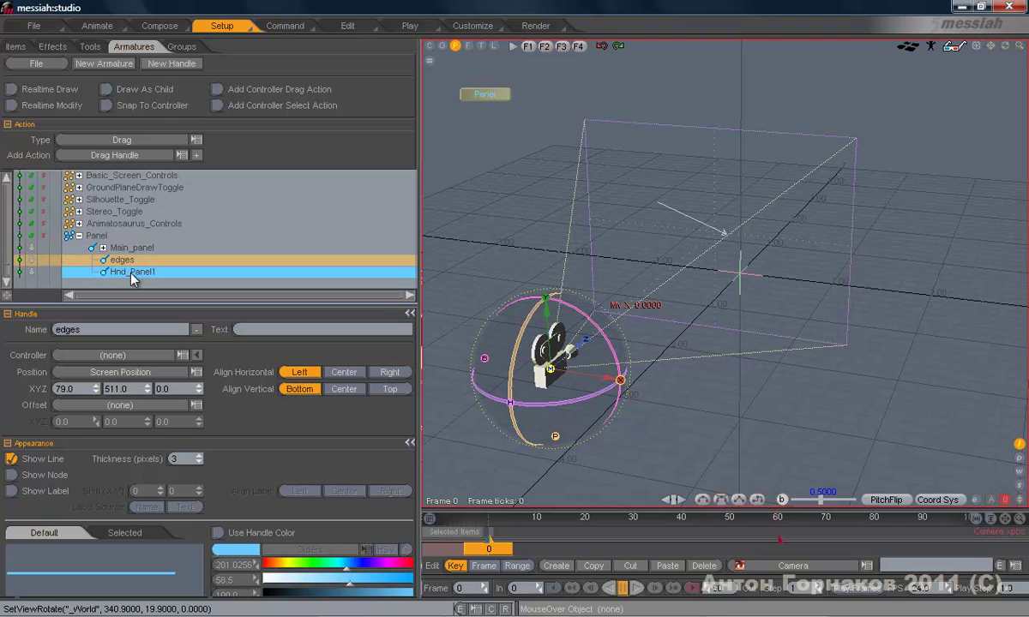
{"action": "left_click_drag", "start_coordinate": [133, 278], "coordinate": [157, 273]}
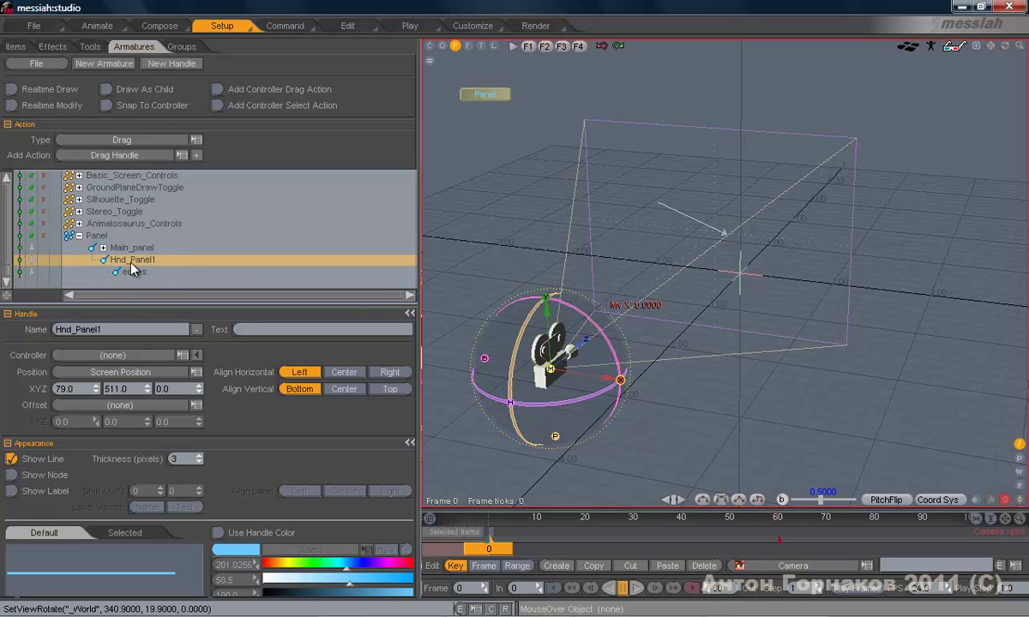
Turn off Hnd_Panel1's line and set its position source to Parent Handle
{"action": "left_click", "coordinate": [12, 459]}
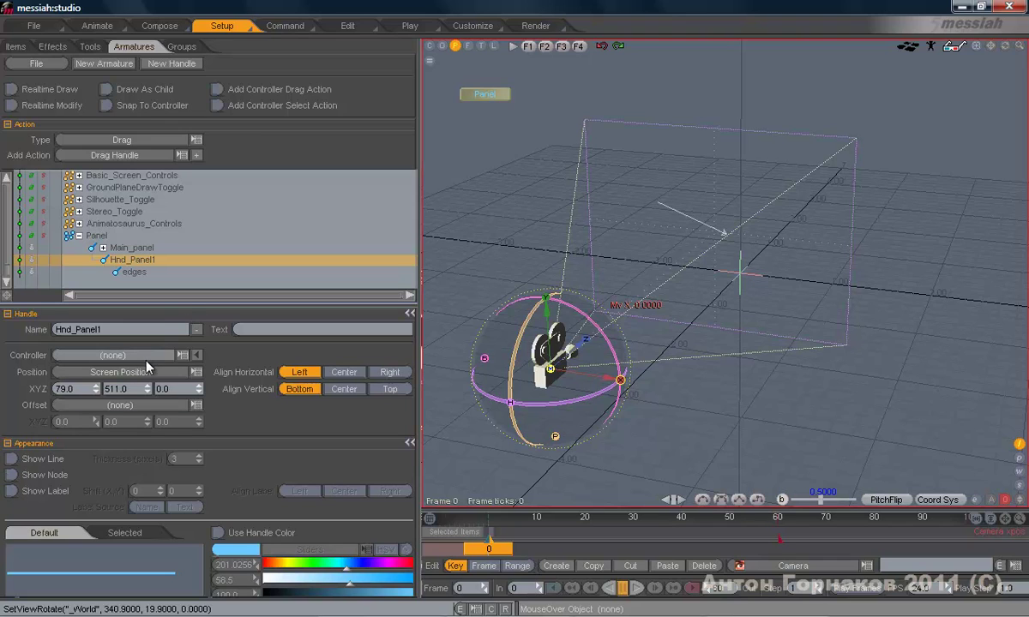
{"action": "left_click", "coordinate": [100, 379]}
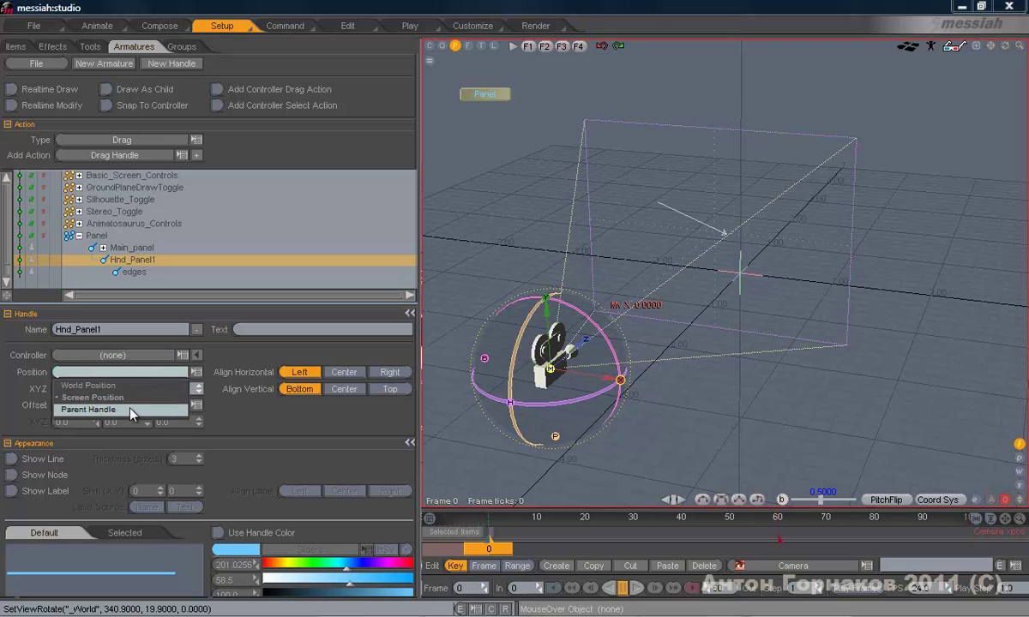
{"action": "left_click", "coordinate": [129, 410]}
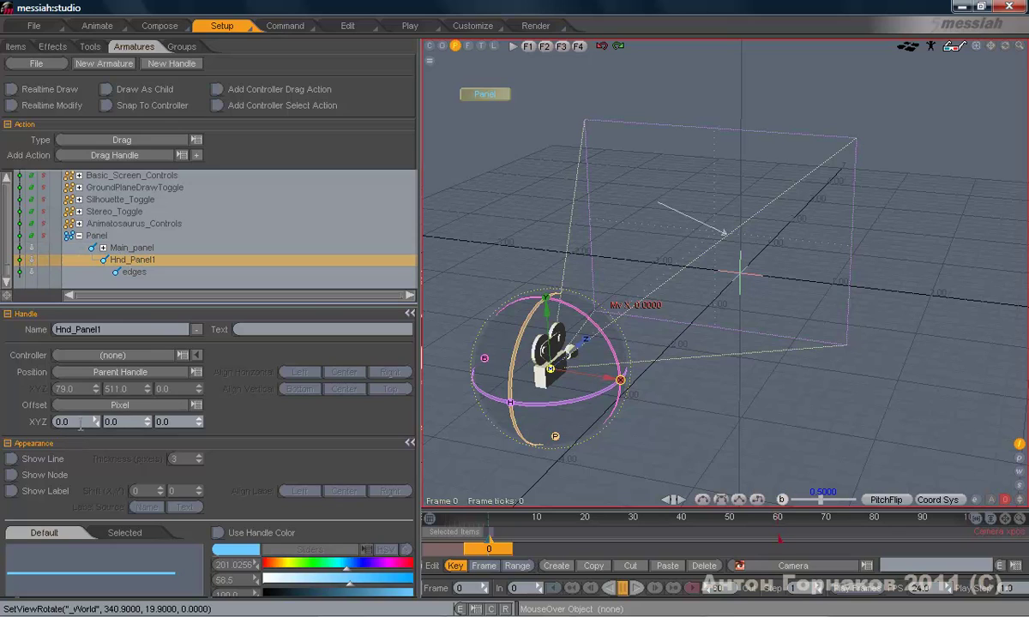
Offset Hnd_Panel1 by -31 in X and 11 in Y pixels using its node as a guide, and hide the node again
{"action": "left_click", "coordinate": [11, 476]}
{"action": "left_click_drag", "start_coordinate": [96, 426], "coordinate": [52, 426]}
{"action": "left_click_drag", "start_coordinate": [145, 426], "coordinate": [150, 411]}
{"action": "left_click", "coordinate": [95, 423]}
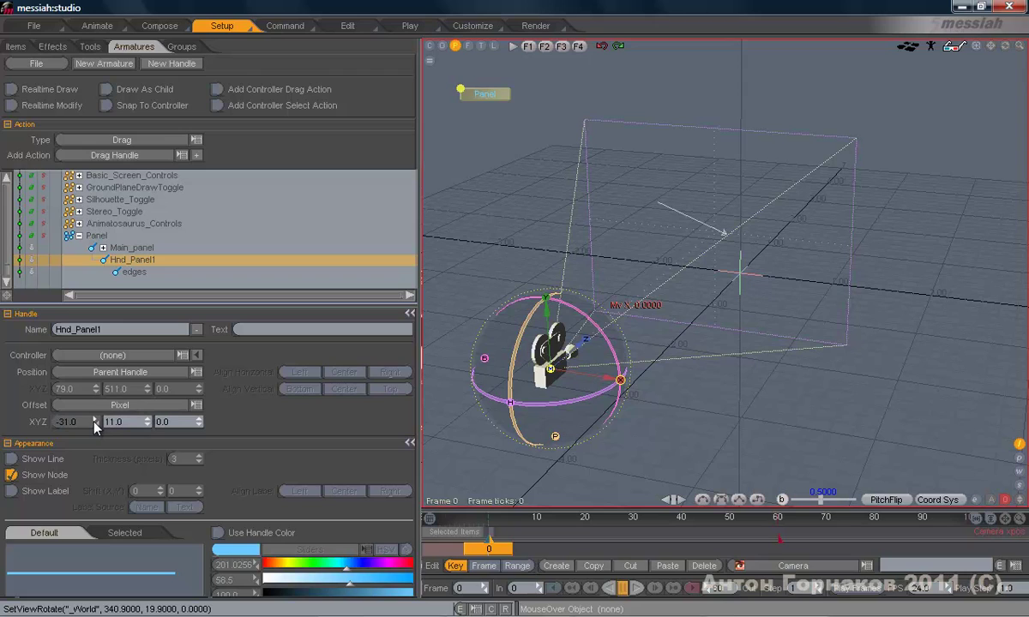
{"action": "left_click", "coordinate": [137, 272]}
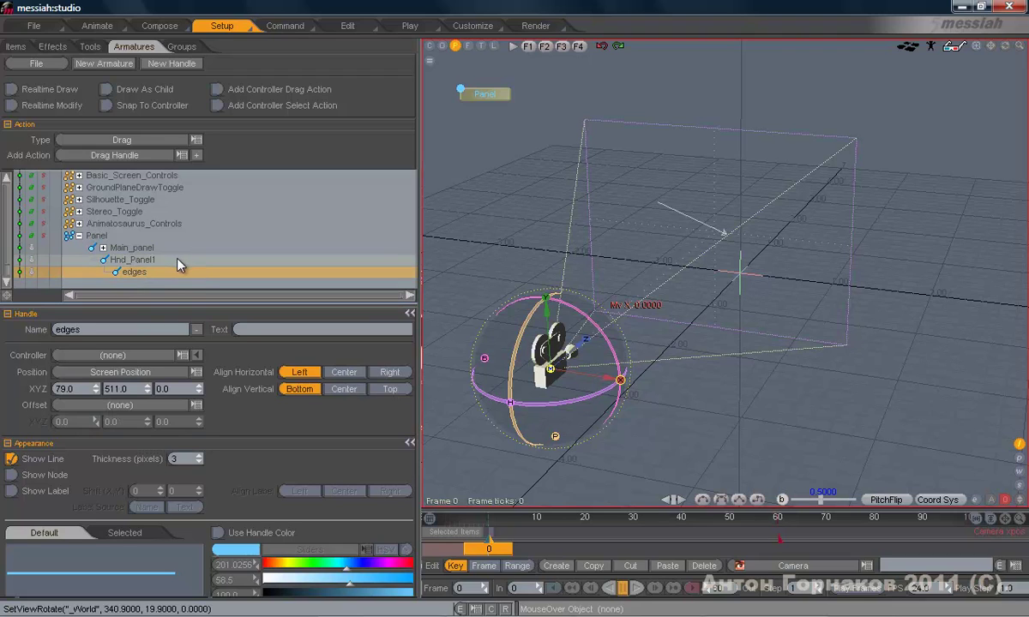
{"action": "left_click", "coordinate": [151, 260]}
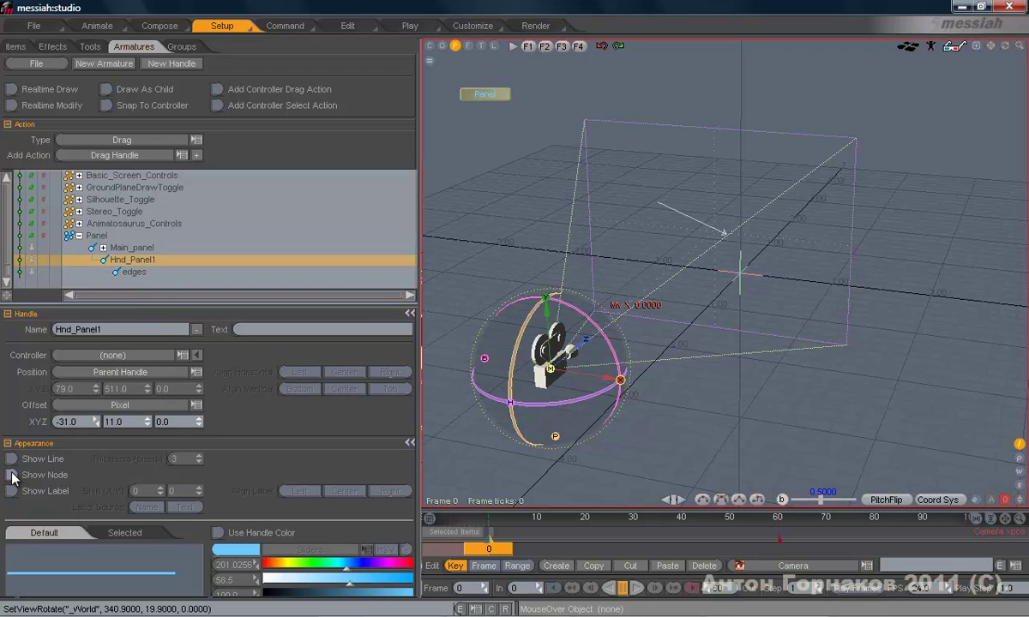
Set the edges handle's position source to Parent Handle with a pixel offset of 200 in X and 0 in Y
{"action": "left_click", "coordinate": [134, 272]}
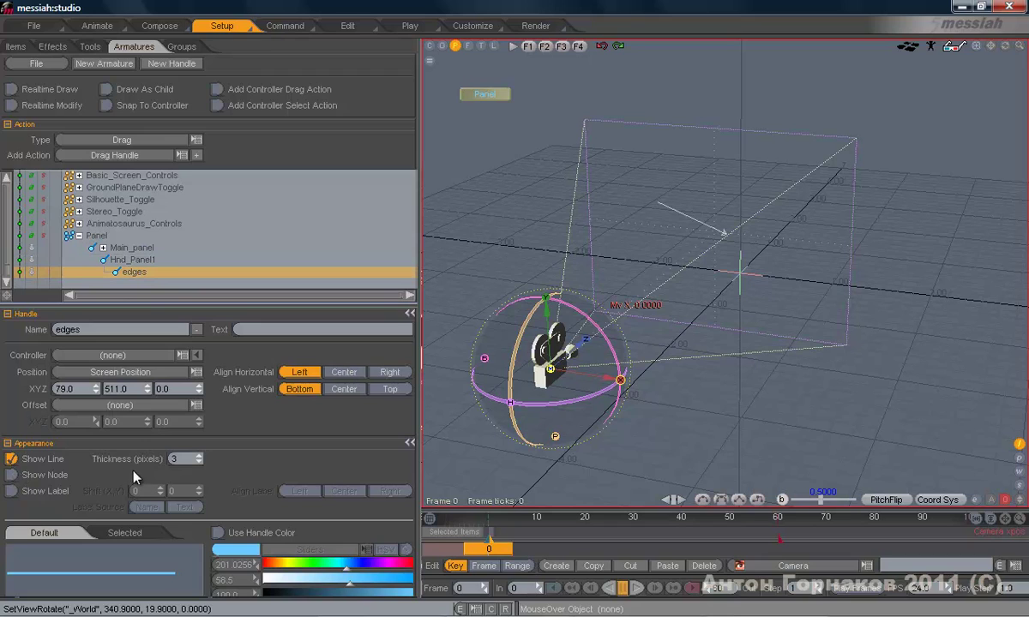
{"action": "left_click", "coordinate": [120, 370]}
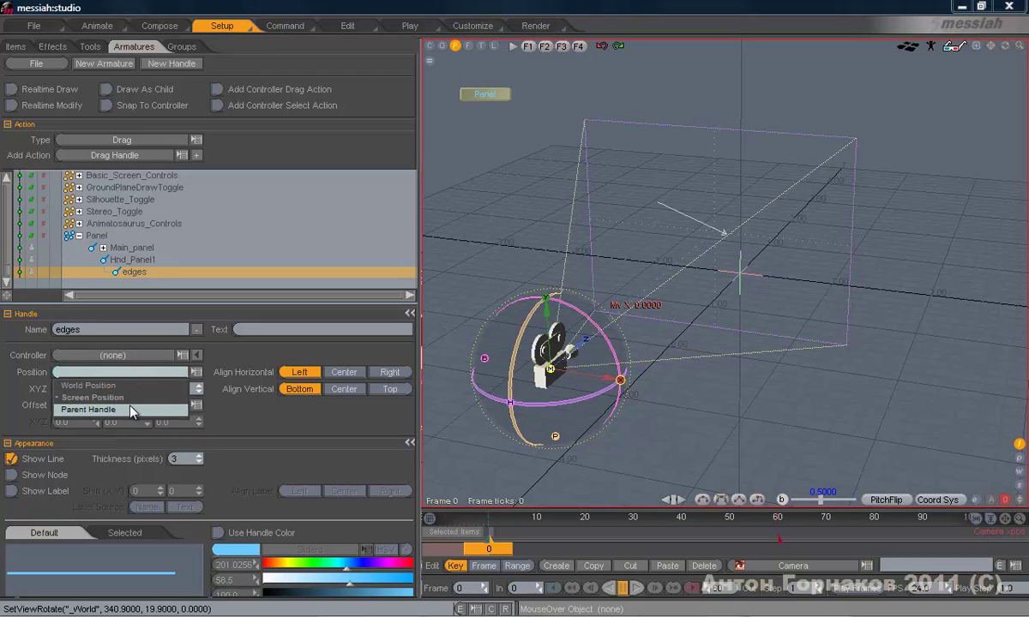
{"action": "left_click", "coordinate": [132, 411]}
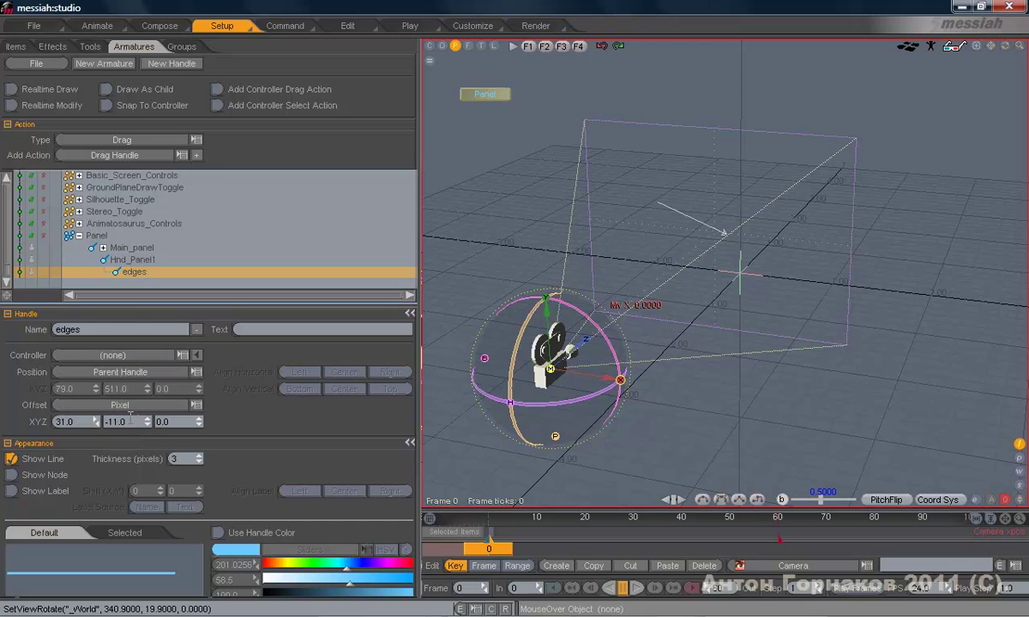
{"action": "left_click_drag", "start_coordinate": [148, 423], "coordinate": [379, 395]}
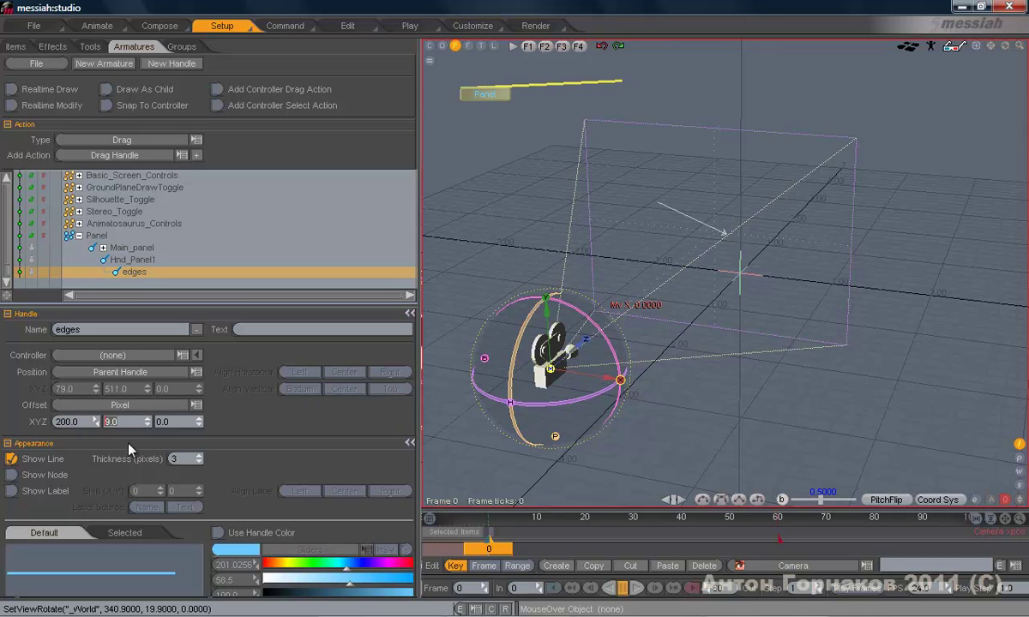
{"action": "type", "text": "0"}
{"action": "key", "text": "Return"}
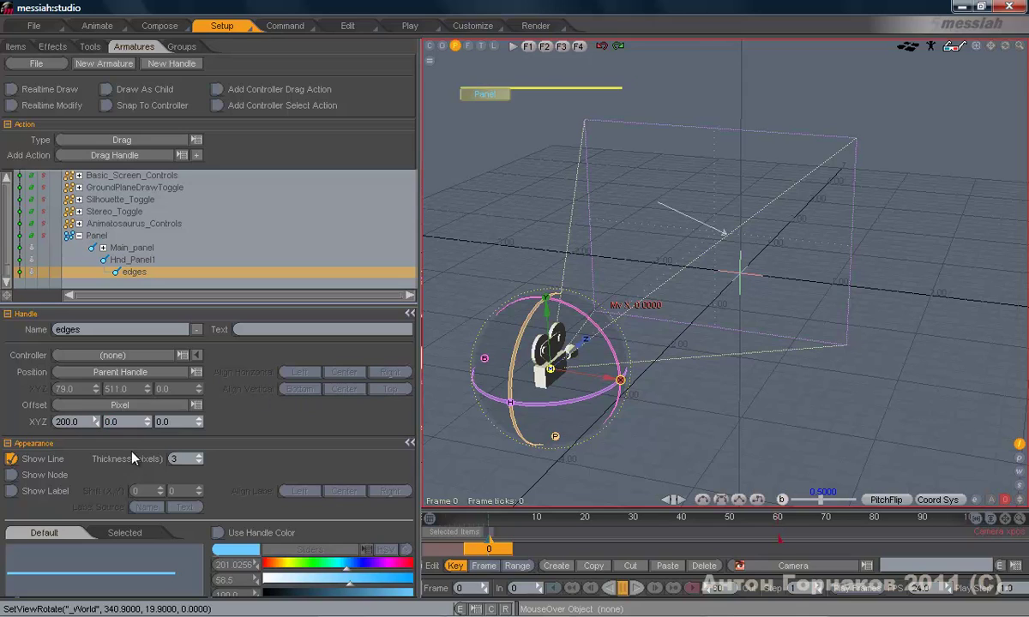
Lengthen the edges line to an X offset of 250 pixels and set its thickness to 2
{"action": "left_click", "coordinate": [77, 421]}
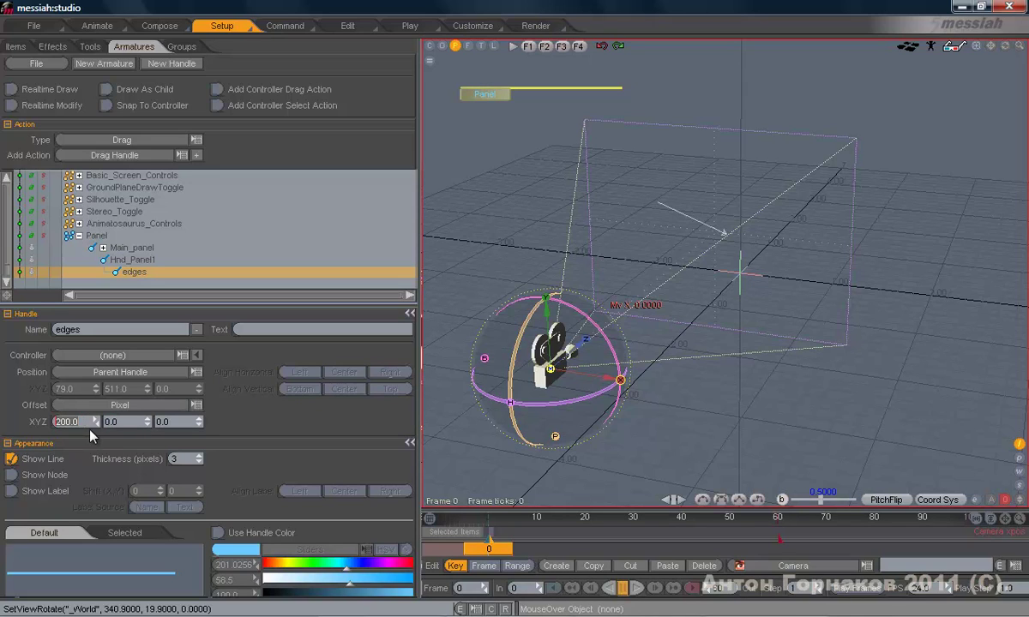
{"action": "type", "text": "250"}
{"action": "key", "text": "Return"}
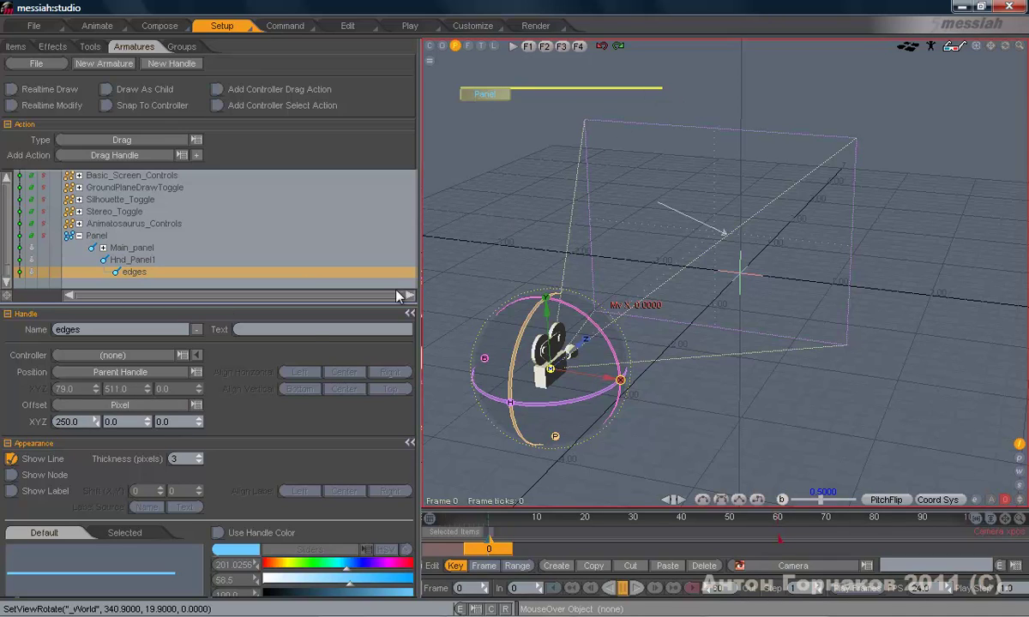
{"action": "left_click", "coordinate": [200, 462]}
{"action": "left_click", "coordinate": [200, 462]}
{"action": "left_click", "coordinate": [200, 456]}
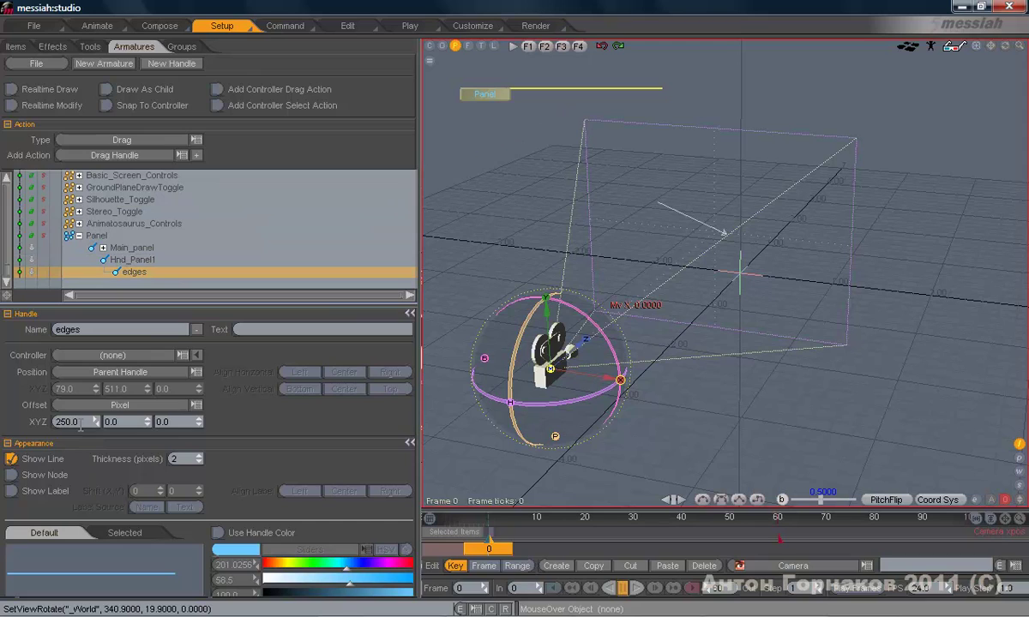
Turn off the edges handle's line and set its X offset to 0
{"action": "left_click", "coordinate": [11, 459]}
{"action": "left_click", "coordinate": [83, 422]}
{"action": "type", "text": "0"}
{"action": "key", "text": "Return"}
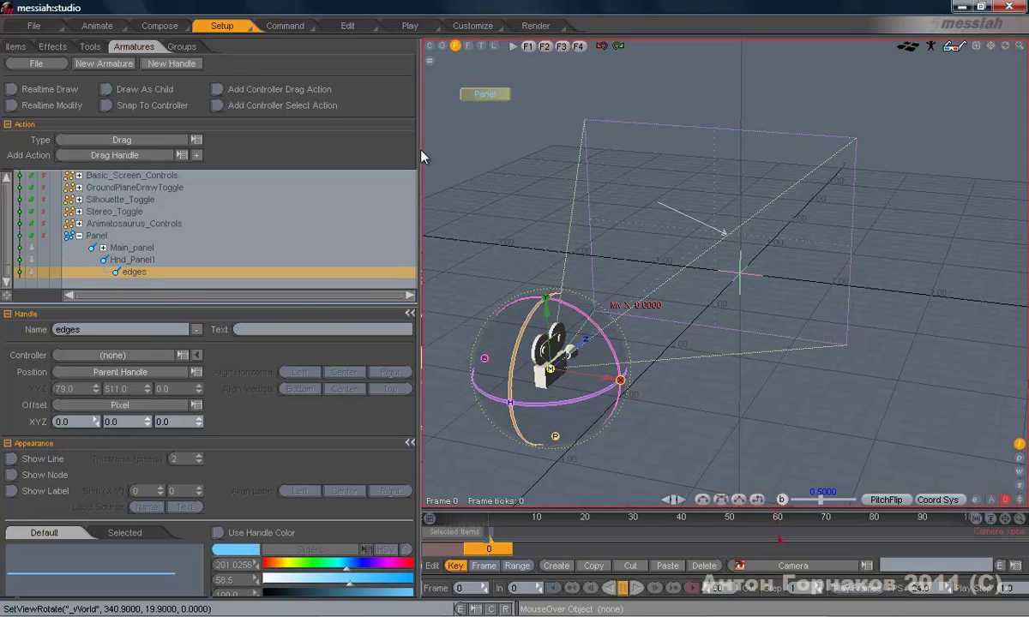
Create a new handle, parent it under the edges handle, and rename it edge_top
{"action": "left_click", "coordinate": [171, 64]}
{"action": "left_click_drag", "start_coordinate": [141, 277], "coordinate": [162, 259]}
{"action": "double_click", "coordinate": [182, 271]}
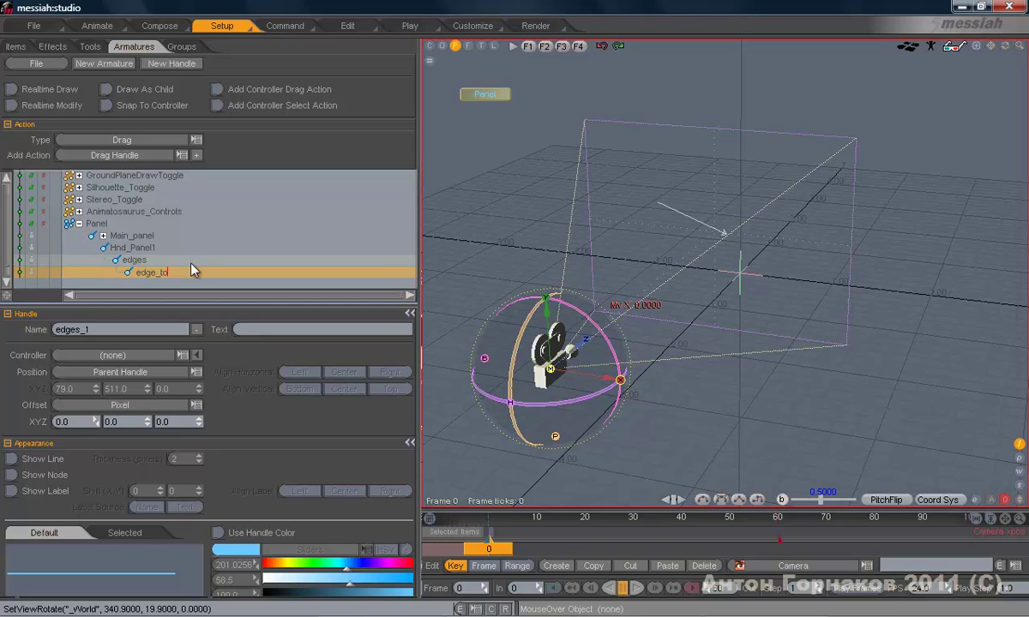
{"action": "key", "text": "Return"}
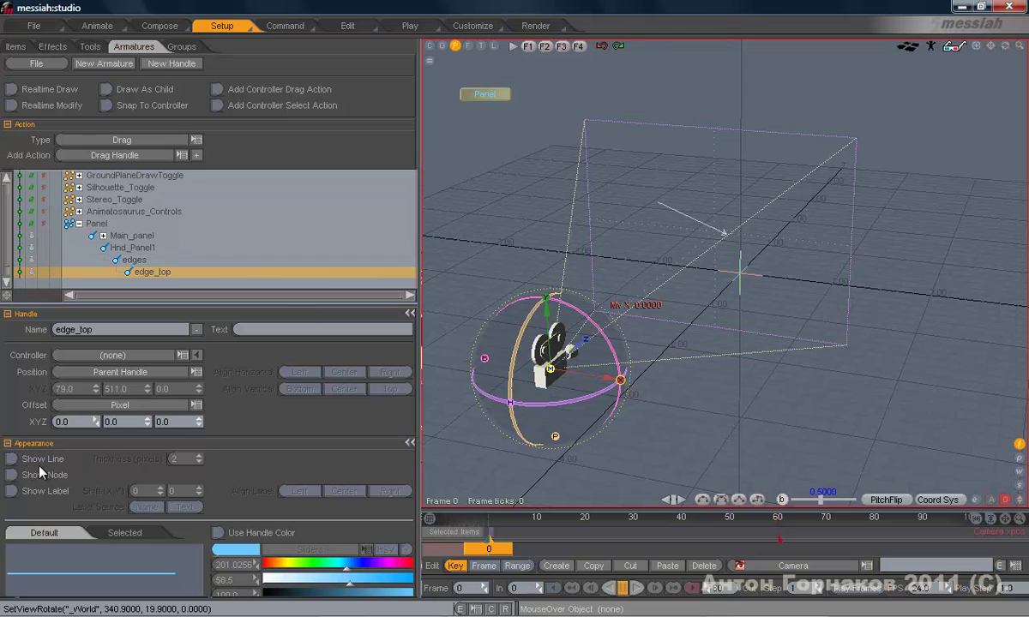
Show the edge_top handle's line and set its X pixel offset to 250
{"action": "left_click", "coordinate": [12, 463]}
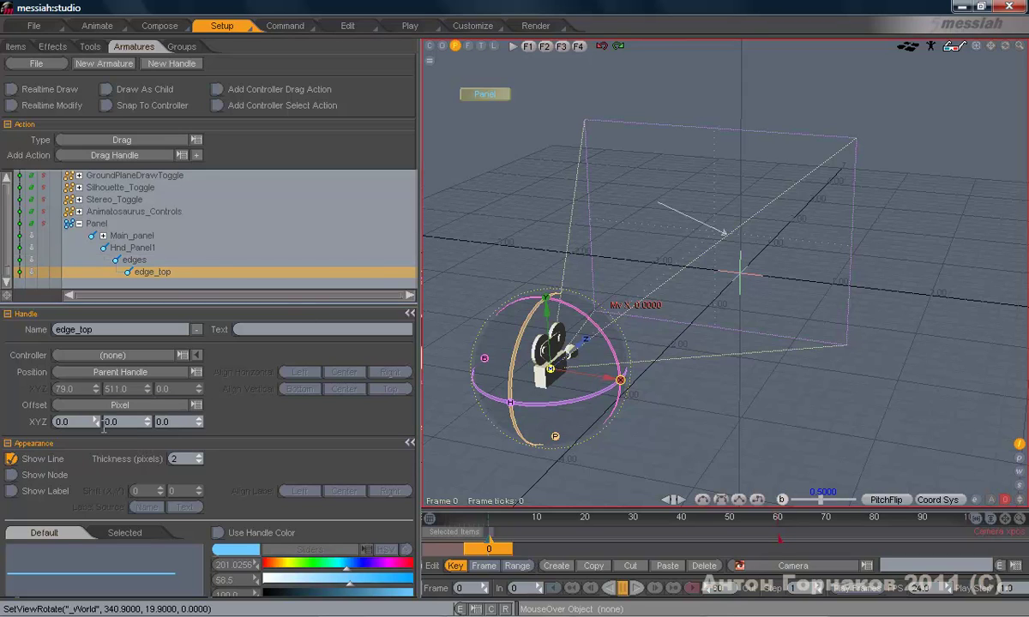
{"action": "mouse_move", "coordinate": [94, 428]}
{"action": "left_mouse_down"}
{"action": "mouse_move", "coordinate": [268, 413]}
{"action": "mouse_move", "coordinate": [375, 390]}
{"action": "mouse_move", "coordinate": [94, 429]}
{"action": "left_mouse_up"}
{"action": "type", "text": "250"}
{"action": "key", "text": "Return"}
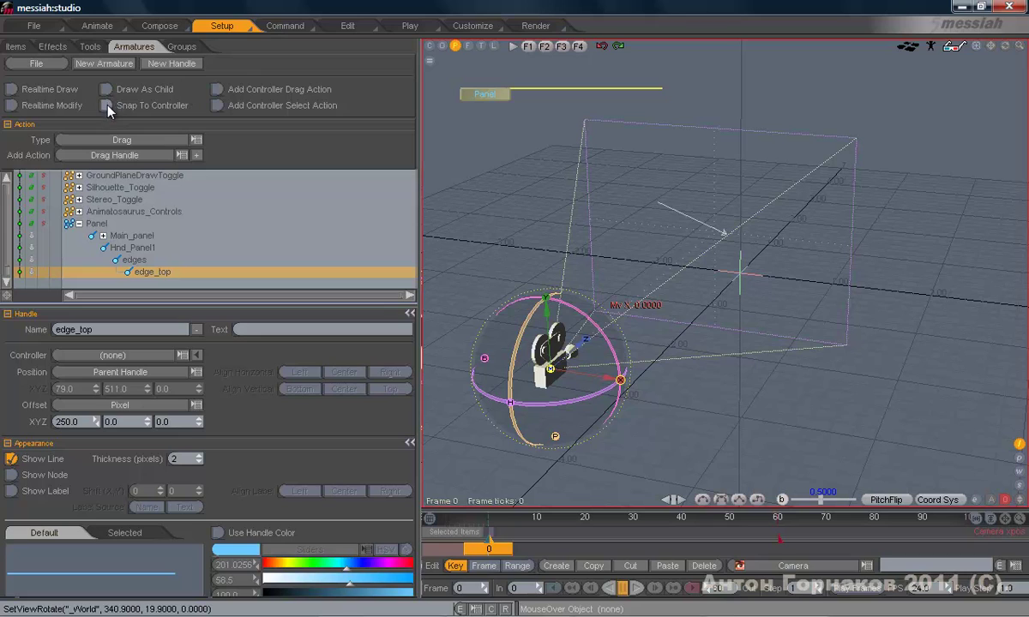
Create another handle, parent it under edge_top, and rename it edge_right
{"action": "left_click", "coordinate": [168, 64]}
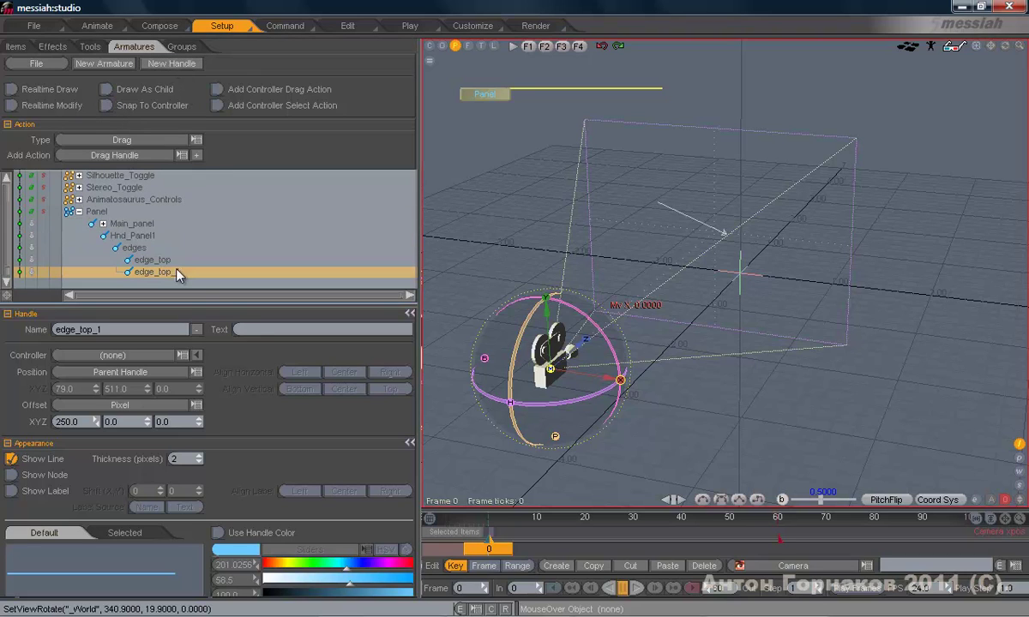
{"action": "left_click_drag", "start_coordinate": [171, 262], "coordinate": [176, 262]}
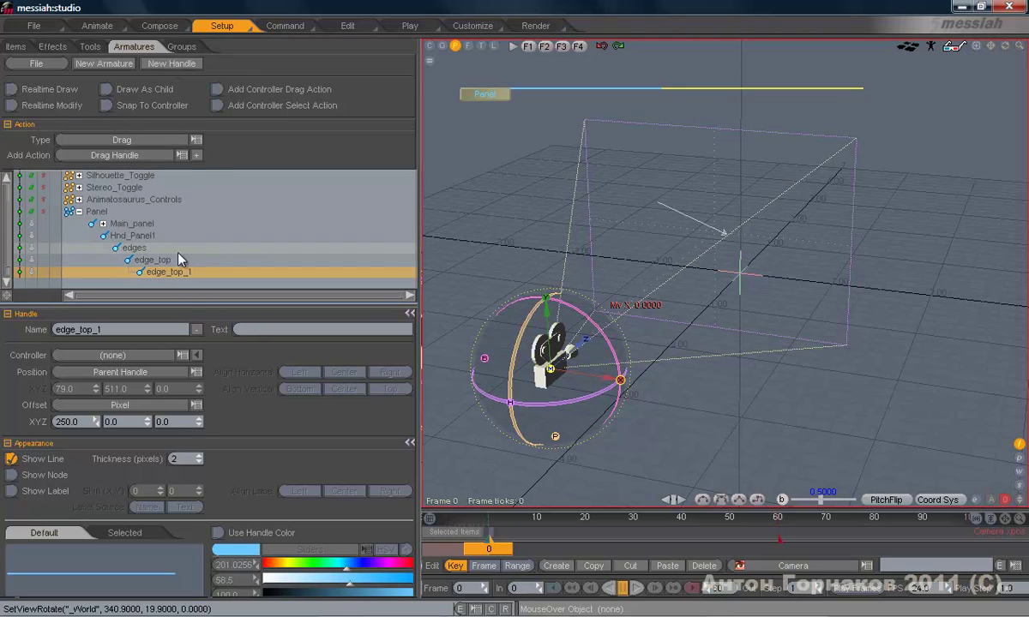
{"action": "double_click", "coordinate": [199, 272]}
{"action": "key", "text": "BackSpace"}
{"action": "key", "text": "BackSpace"}
{"action": "key", "text": "BackSpace"}
{"action": "key", "text": "BackSpace"}
{"action": "key", "text": "BackSpace"}
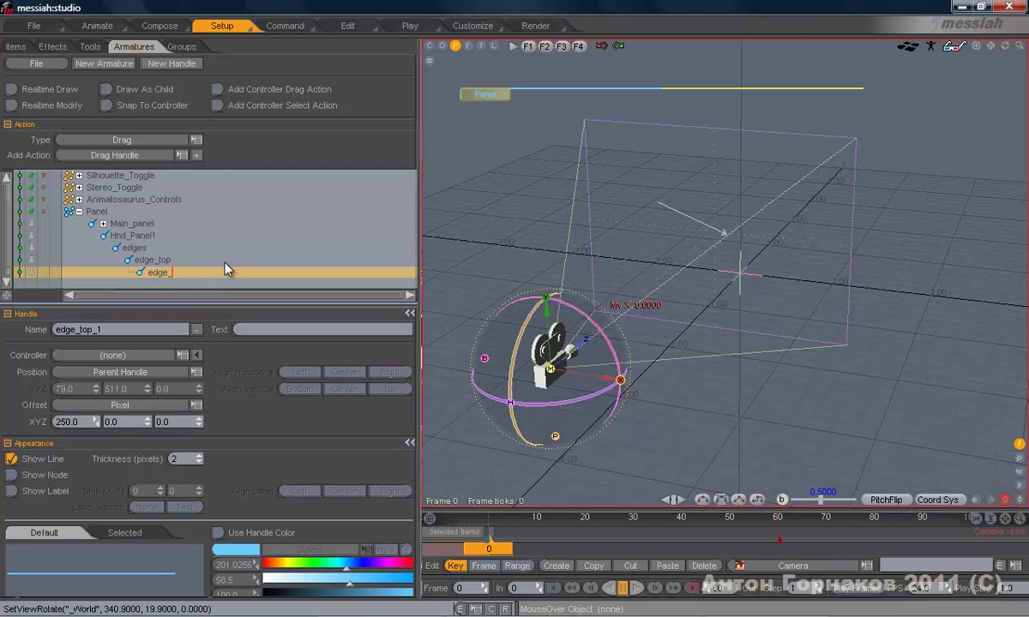
{"action": "type", "text": "right"}
{"action": "key", "text": "Return"}
Set the edge_right handle's pixel offset to 0 in X and -200 in Y
{"action": "type", "text": "0"}
{"action": "key", "text": "Tab"}
{"action": "left_click", "coordinate": [147, 425]}
{"action": "left_click_drag", "start_coordinate": [150, 433], "coordinate": [34, 436]}
{"action": "type", "text": "200"}
{"action": "key", "text": "Return"}
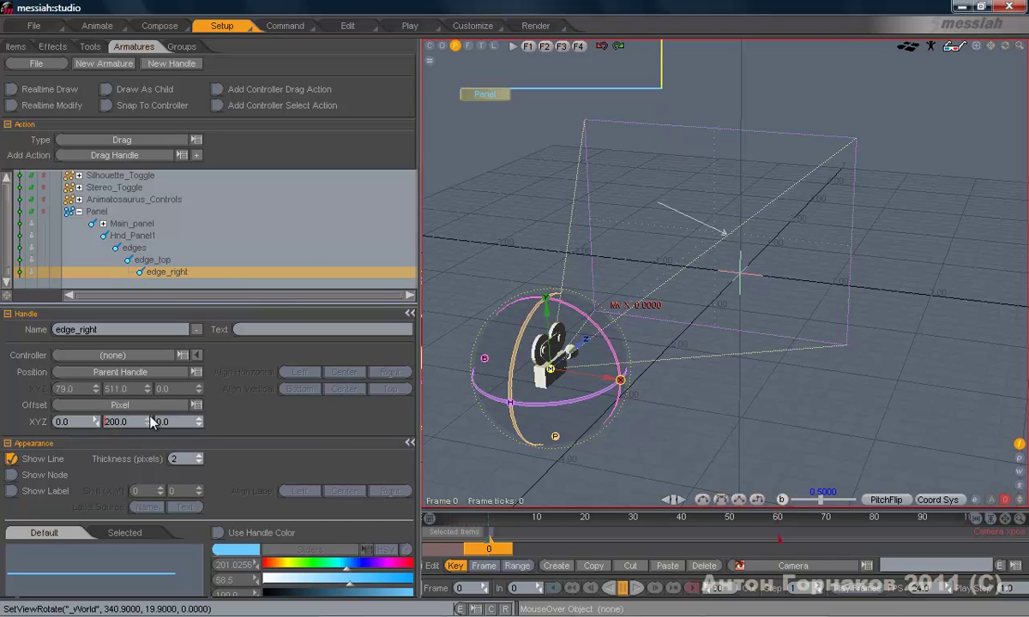
{"action": "type", "text": "-"}
{"action": "key", "text": "Return"}
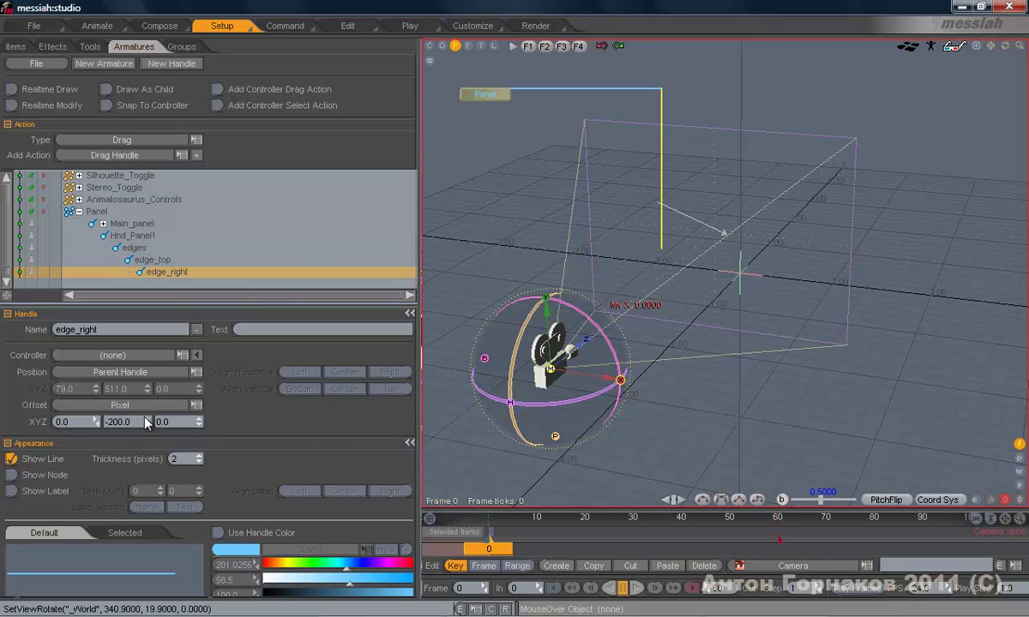
Create another handle, parent it under edge_right, and rename it edge_bottom
{"action": "left_click", "coordinate": [172, 64]}
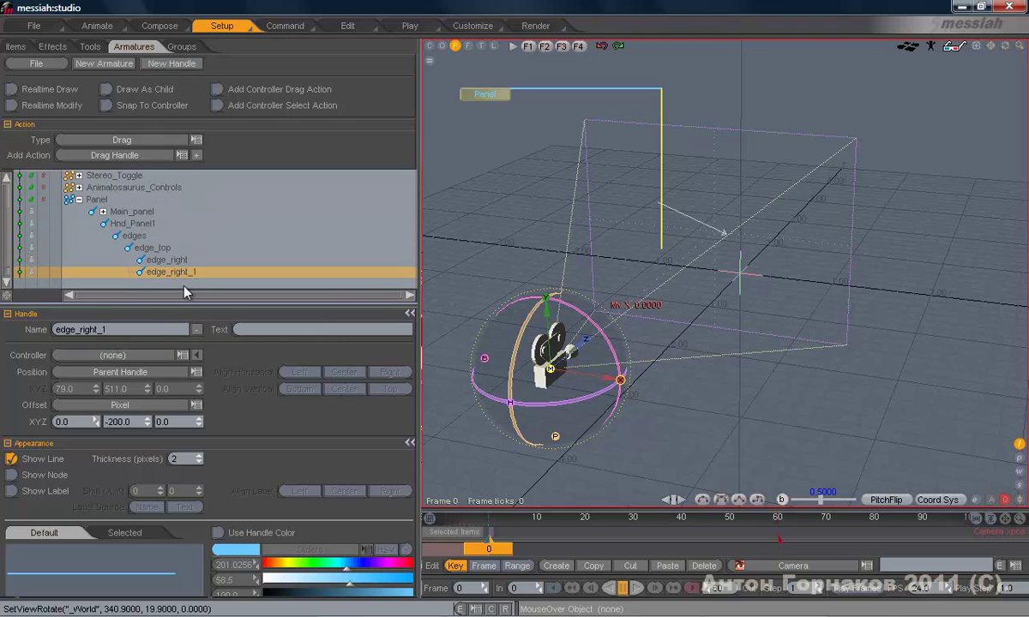
{"action": "left_click_drag", "start_coordinate": [190, 268], "coordinate": [190, 264]}
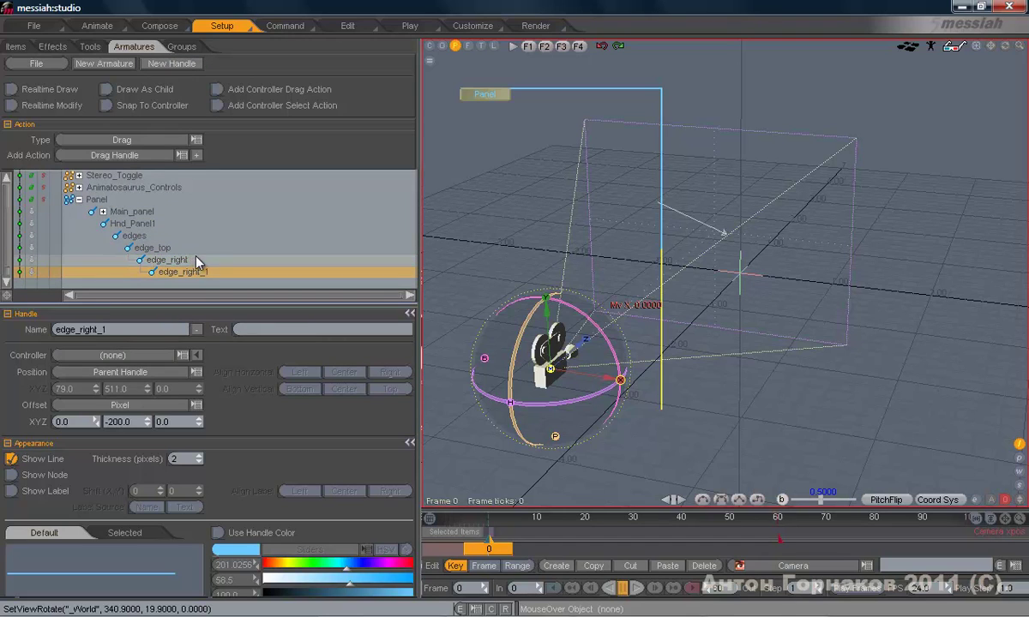
{"action": "double_click", "coordinate": [216, 273]}
{"action": "left_click", "coordinate": [225, 271]}
{"action": "key", "text": "BackSpace"}
{"action": "key", "text": "BackSpace"}
{"action": "key", "text": "BackSpace"}
{"action": "key", "text": "BackSpace"}
{"action": "key", "text": "BackSpace"}
{"action": "key", "text": "BackSpace"}
{"action": "key", "text": "BackSpace"}
{"action": "type", "text": "bottom"}
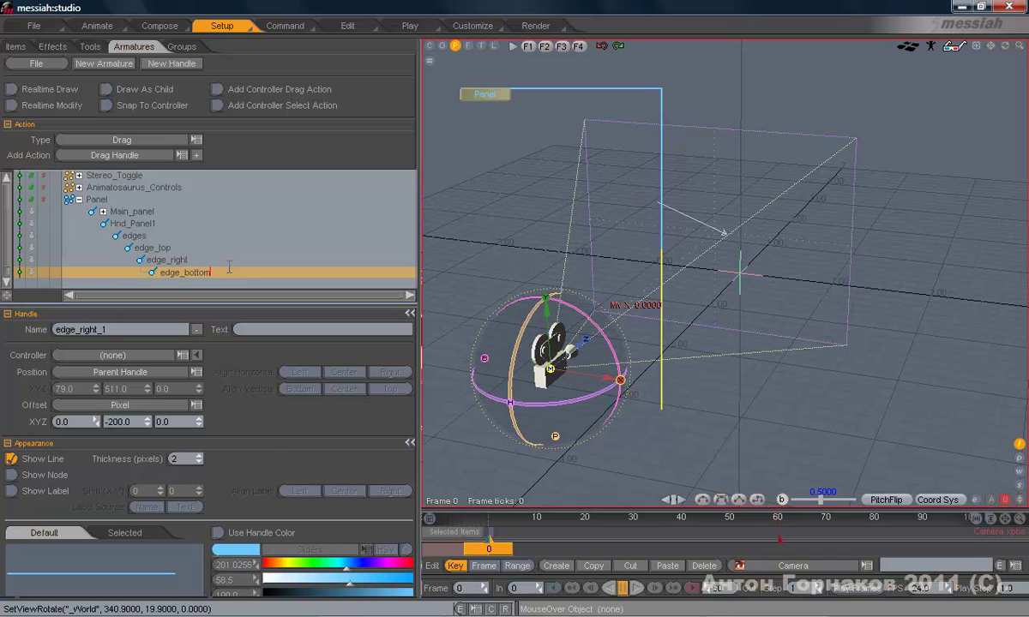
{"action": "key", "text": "Return"}
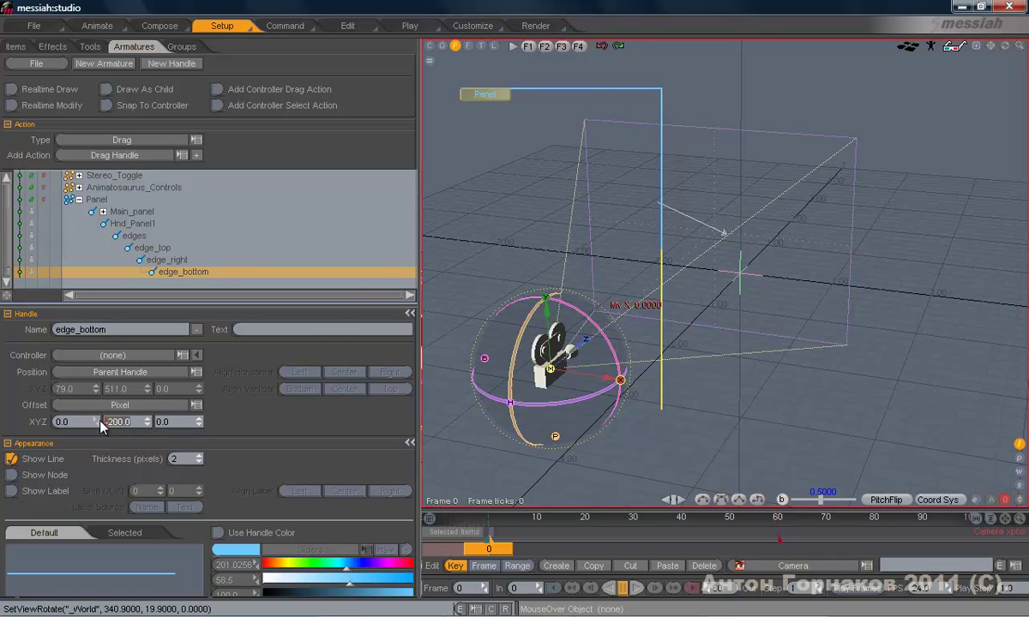
Set the edge_bottom handle's pixel offset to -250 in X and 0 in Y
{"action": "left_click_drag", "start_coordinate": [96, 421], "coordinate": [5, 435]}
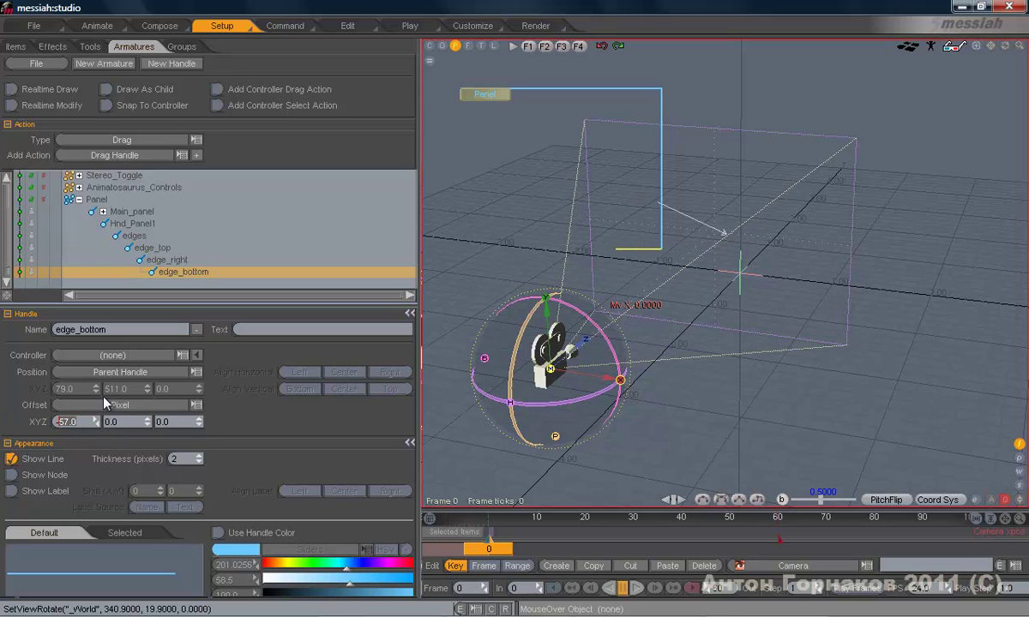
{"action": "type", "text": "-250"}
{"action": "key", "text": "Return"}
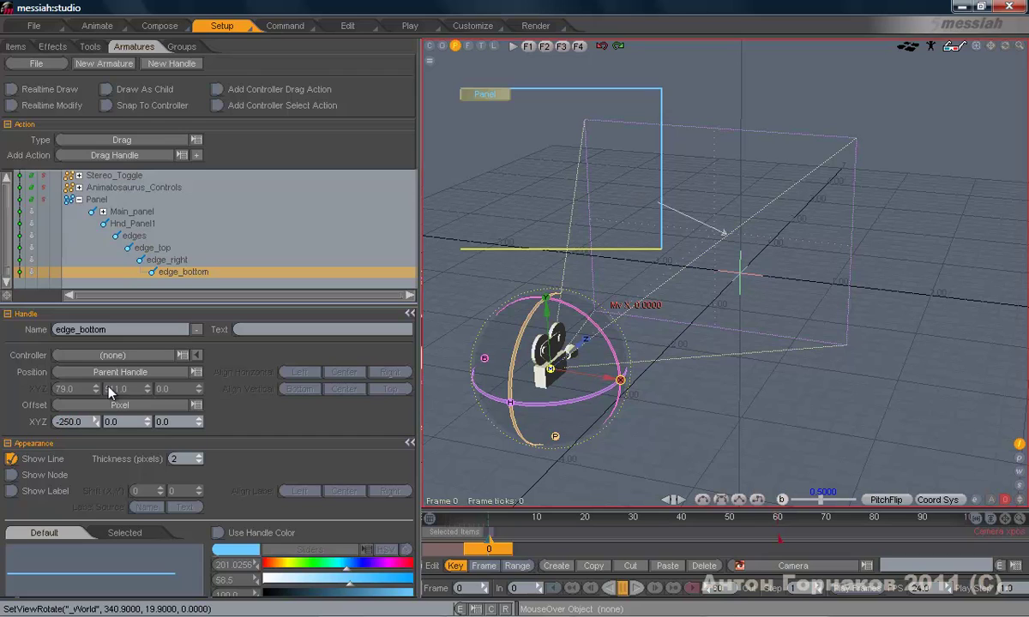
Create another handle, parent it under edge_bottom, and rename it edge_left
{"action": "left_click", "coordinate": [170, 63]}
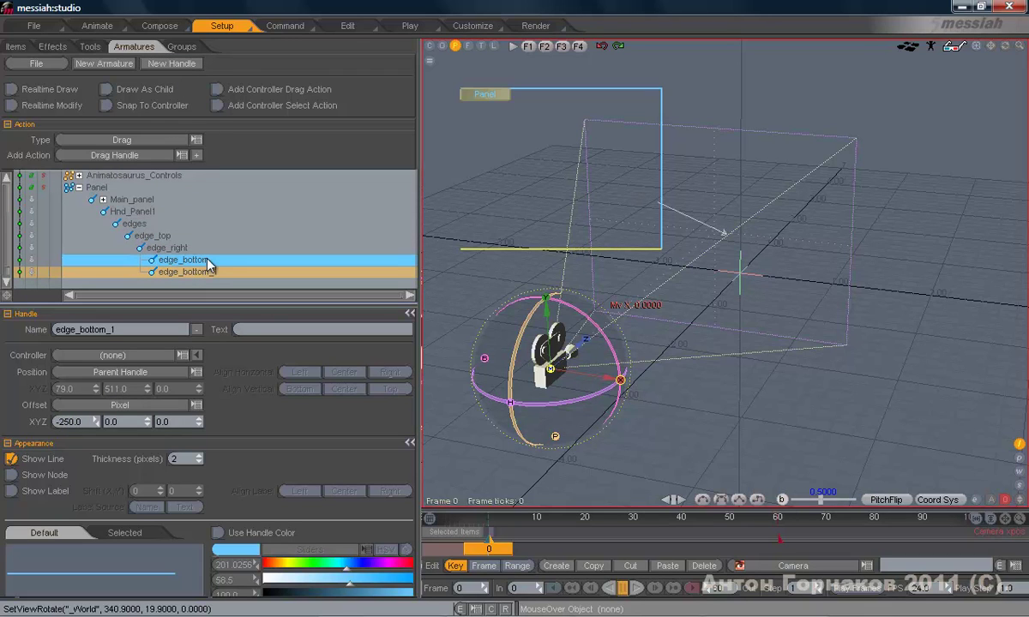
{"action": "left_click_drag", "start_coordinate": [208, 267], "coordinate": [215, 262]}
{"action": "double_click", "coordinate": [224, 272]}
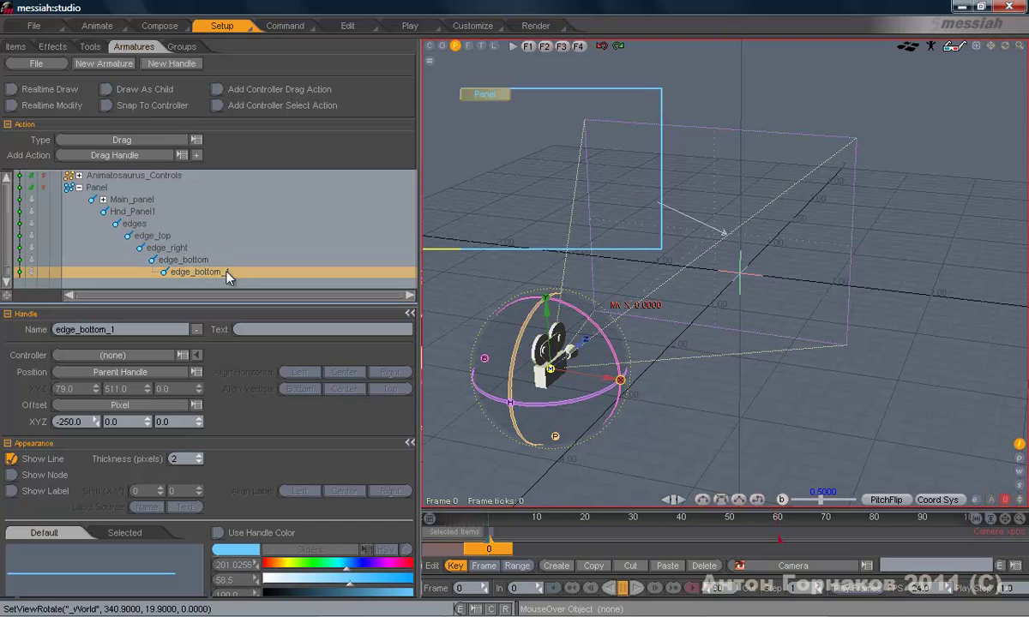
{"action": "key", "text": "End"}
{"action": "key", "text": "BackSpace"}
{"action": "key", "text": "BackSpace"}
{"action": "key", "text": "BackSpace"}
{"action": "key", "text": "BackSpace"}
{"action": "key", "text": "BackSpace"}
{"action": "key", "text": "BackSpace"}
{"action": "key", "text": "BackSpace"}
{"action": "key", "text": "BackSpace"}
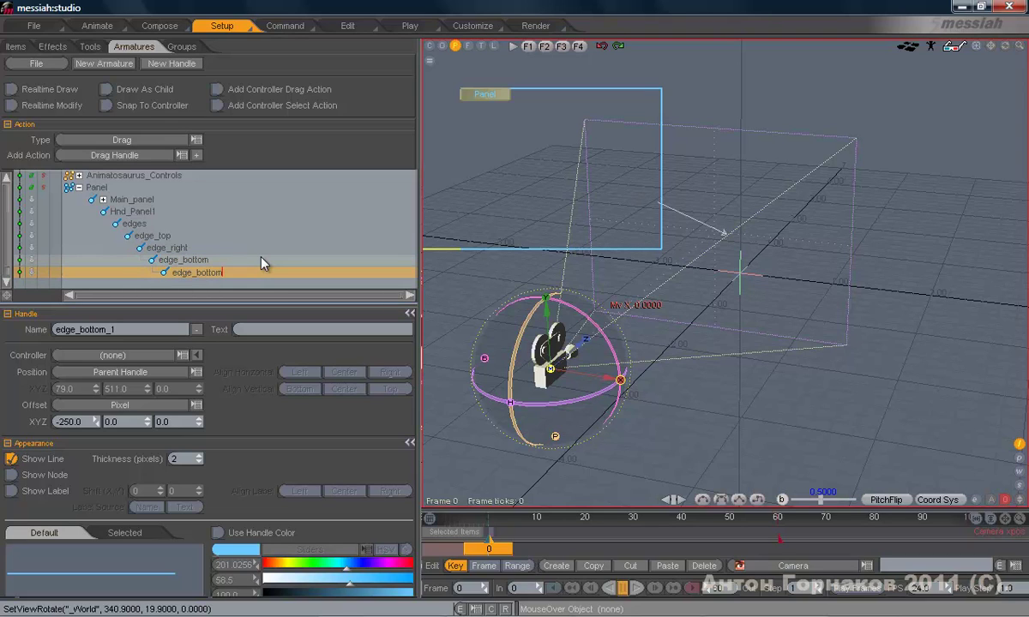
{"action": "type", "text": "left"}
{"action": "key", "text": "Return"}
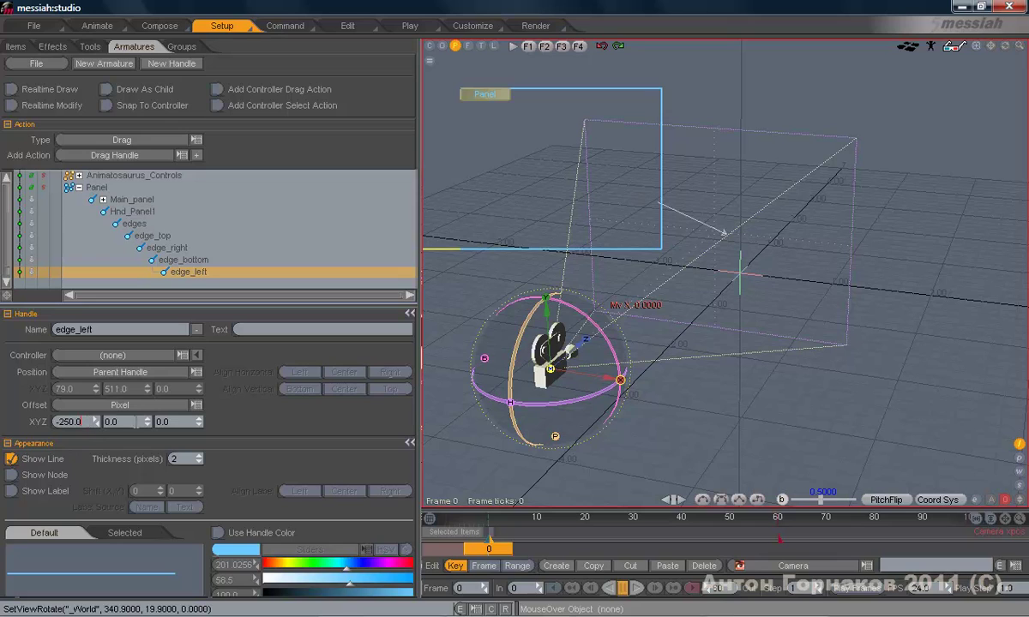
Set the edge_left handle's pixel offset to 0 in X and 200 in Y, closing the panel outline
{"action": "type", "text": "0"}
{"action": "key", "text": "Return"}
{"action": "left_click", "coordinate": [138, 417]}
{"action": "type", "text": "105"}
{"action": "key", "text": "Return"}
{"action": "double_click", "coordinate": [114, 422]}
{"action": "type", "text": "200"}
{"action": "key", "text": "Return"}
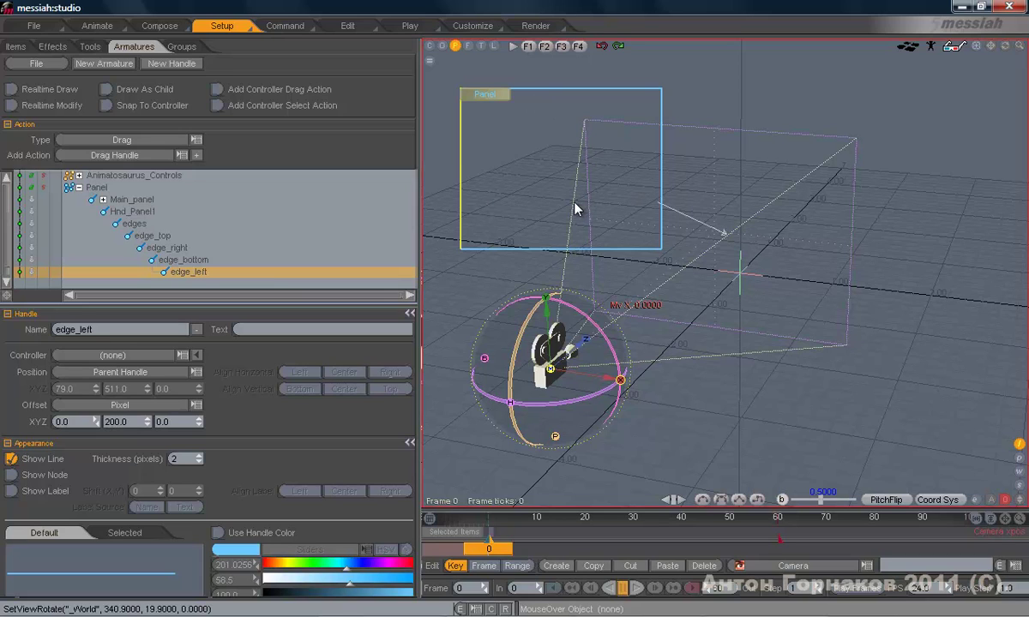
Test moving the outlined panel around the viewport by its Panel button in Animate mode
{"action": "left_click", "coordinate": [94, 24]}
{"action": "mouse_move", "coordinate": [497, 94]}
{"action": "left_mouse_down"}
{"action": "mouse_move", "coordinate": [689, 229]}
{"action": "mouse_move", "coordinate": [725, 152]}
{"action": "mouse_move", "coordinate": [825, 75]}
{"action": "mouse_move", "coordinate": [648, 298]}
{"action": "mouse_move", "coordinate": [709, 247]}
{"action": "mouse_move", "coordinate": [474, 79]}
{"action": "mouse_move", "coordinate": [538, 126]}
{"action": "mouse_move", "coordinate": [498, 94]}
{"action": "mouse_move", "coordinate": [516, 93]}
{"action": "mouse_move", "coordinate": [497, 99]}
{"action": "mouse_move", "coordinate": [512, 102]}
{"action": "mouse_move", "coordinate": [476, 94]}
{"action": "mouse_move", "coordinate": [537, 107]}
{"action": "mouse_move", "coordinate": [482, 96]}
{"action": "mouse_move", "coordinate": [515, 111]}
{"action": "mouse_move", "coordinate": [498, 104]}
{"action": "left_mouse_up"}
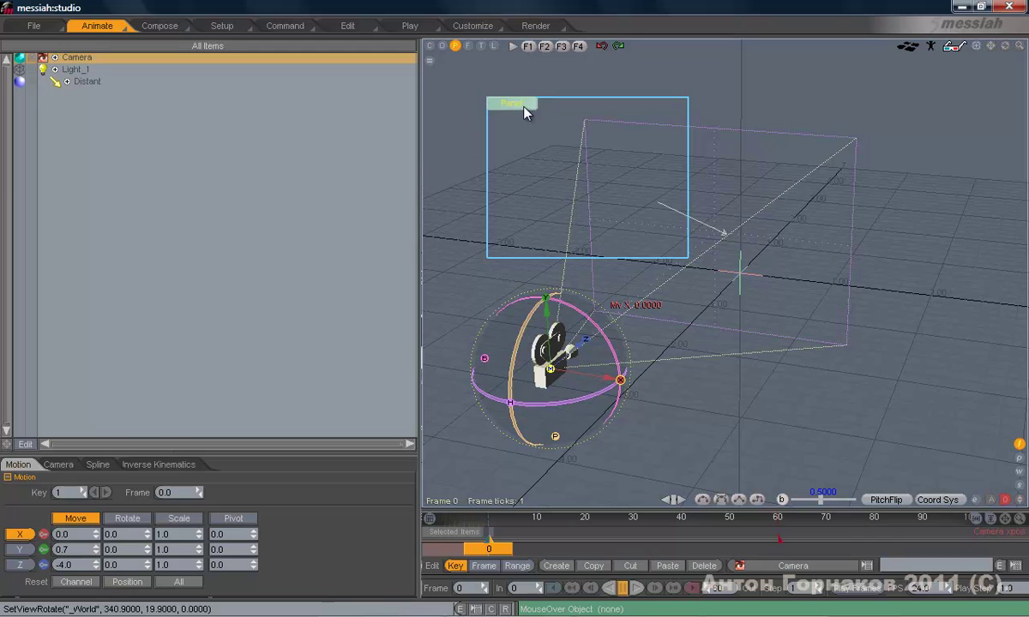
{"action": "left_click_drag", "start_coordinate": [523, 108], "coordinate": [479, 96]}
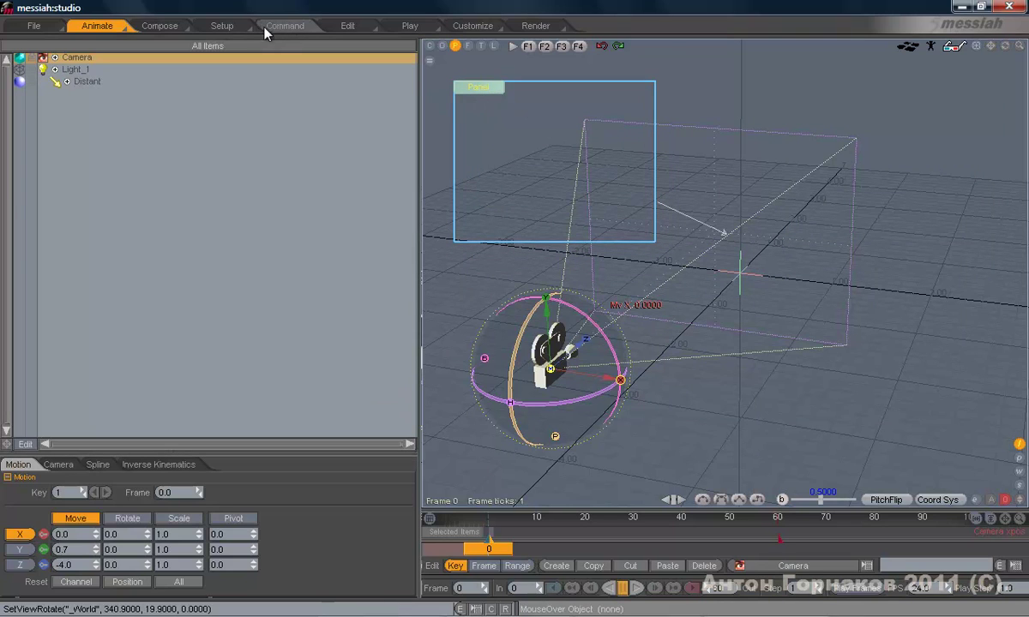
Back in the armature setup, add a Click-type AP_HideHandle action to the Main_panel handle
{"action": "left_click", "coordinate": [222, 25]}
{"action": "left_click_drag", "start_coordinate": [132, 290], "coordinate": [132, 335]}
{"action": "left_click", "coordinate": [102, 248]}
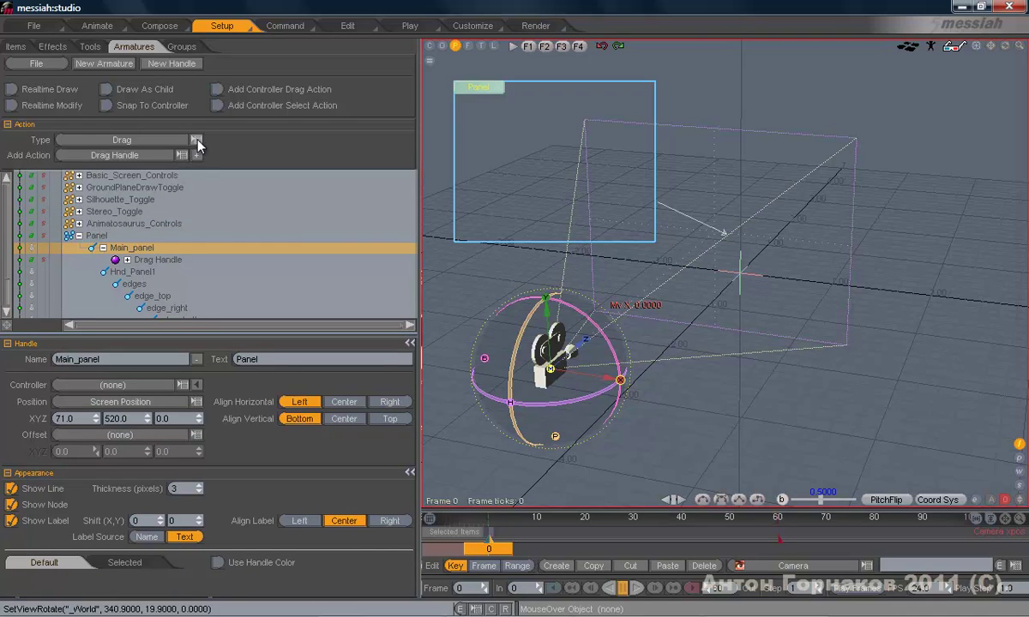
{"action": "left_click", "coordinate": [167, 136]}
{"action": "left_click", "coordinate": [125, 158]}
{"action": "left_click", "coordinate": [181, 156]}
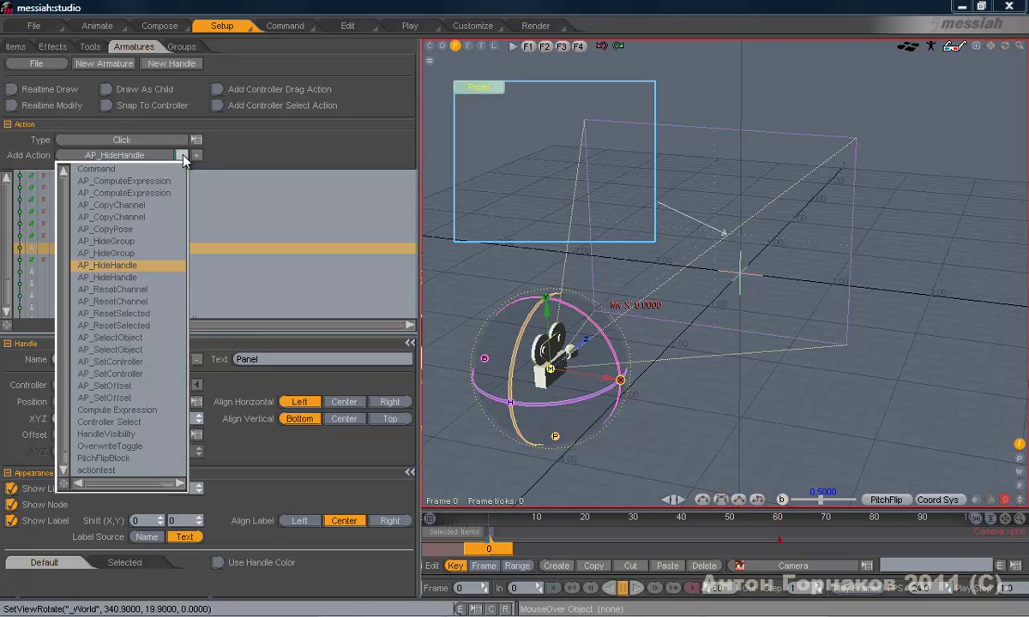
{"action": "left_click", "coordinate": [144, 266]}
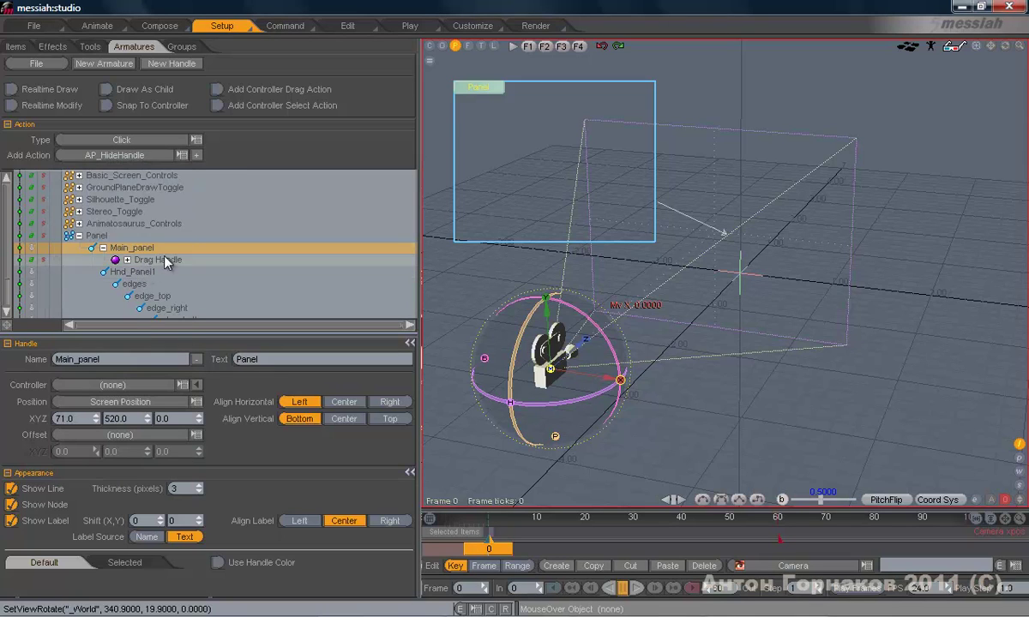
{"action": "left_click", "coordinate": [197, 155]}
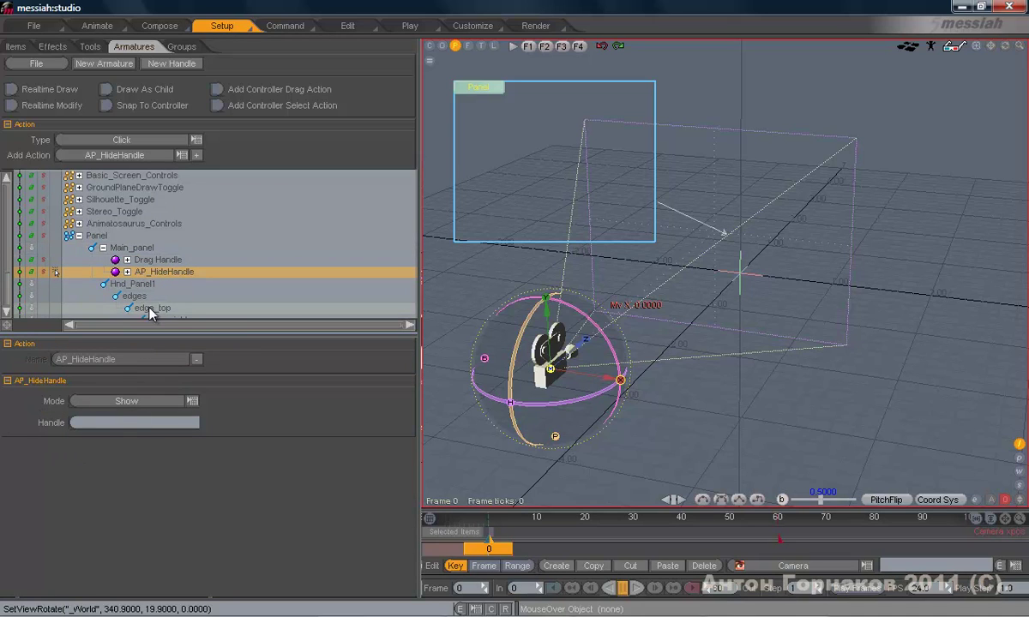
Set the AP_HideHandle action's target handle to Hnd_Panel1, copying that handle's name, and its mode to Toggle
{"action": "left_click", "coordinate": [162, 283]}
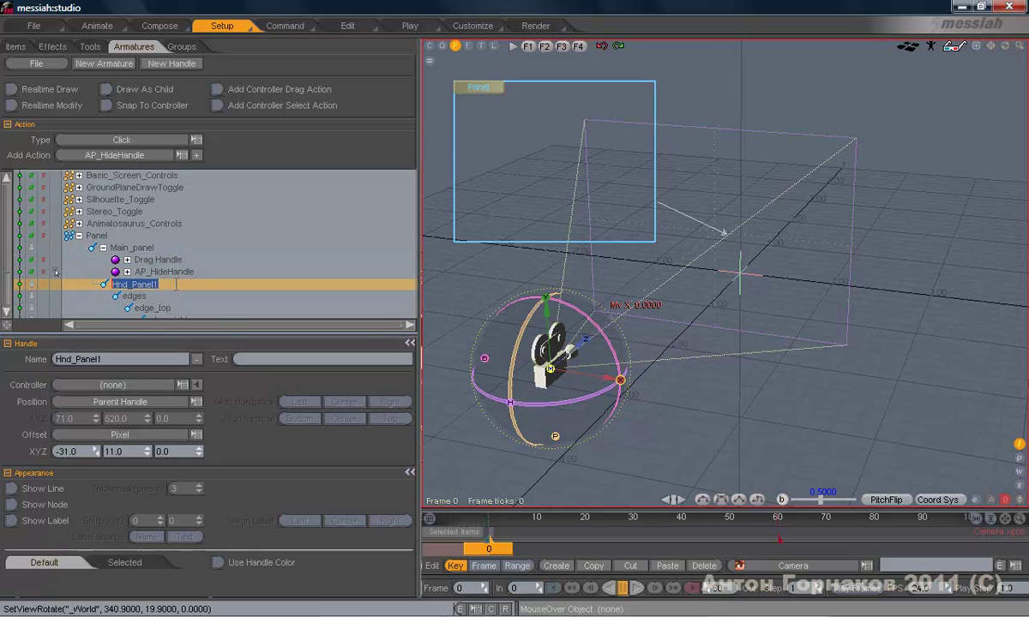
{"action": "left_click", "coordinate": [137, 284]}
{"action": "key", "text": "ctrl+c"}
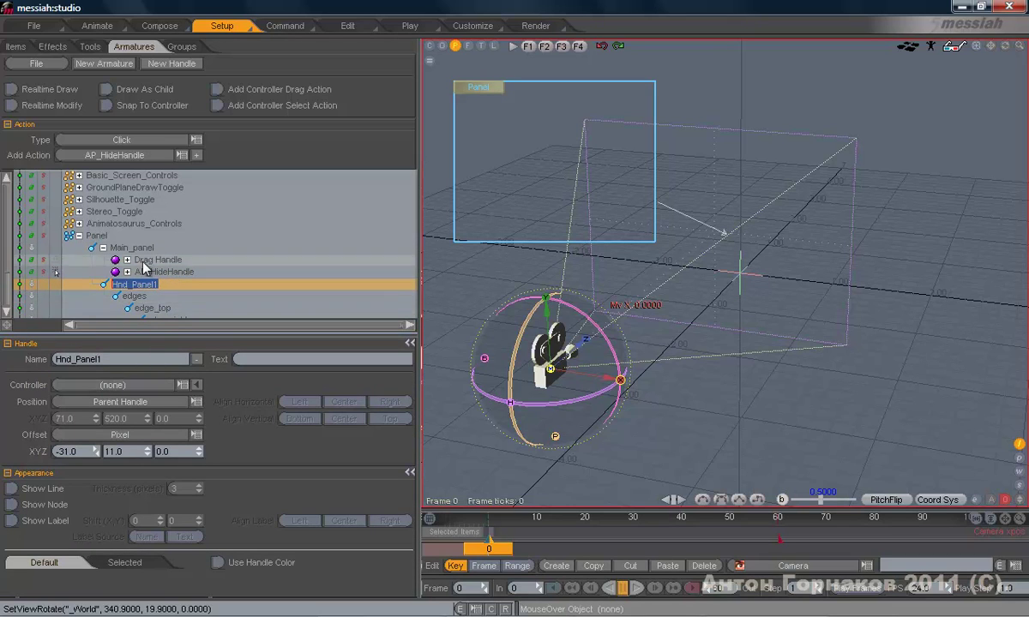
{"action": "left_click", "coordinate": [187, 275]}
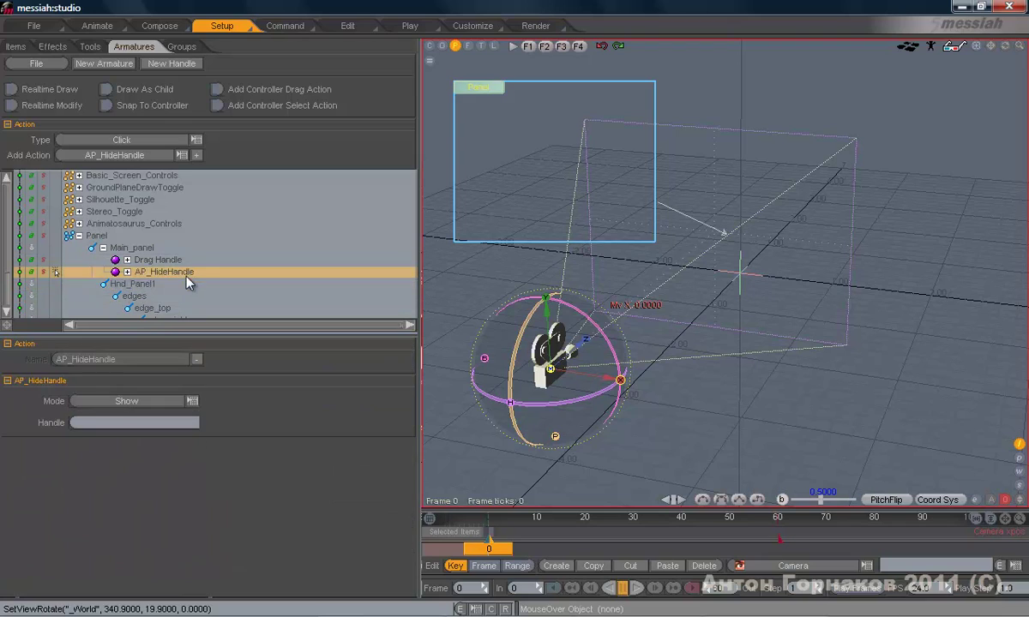
{"action": "left_click", "coordinate": [131, 423]}
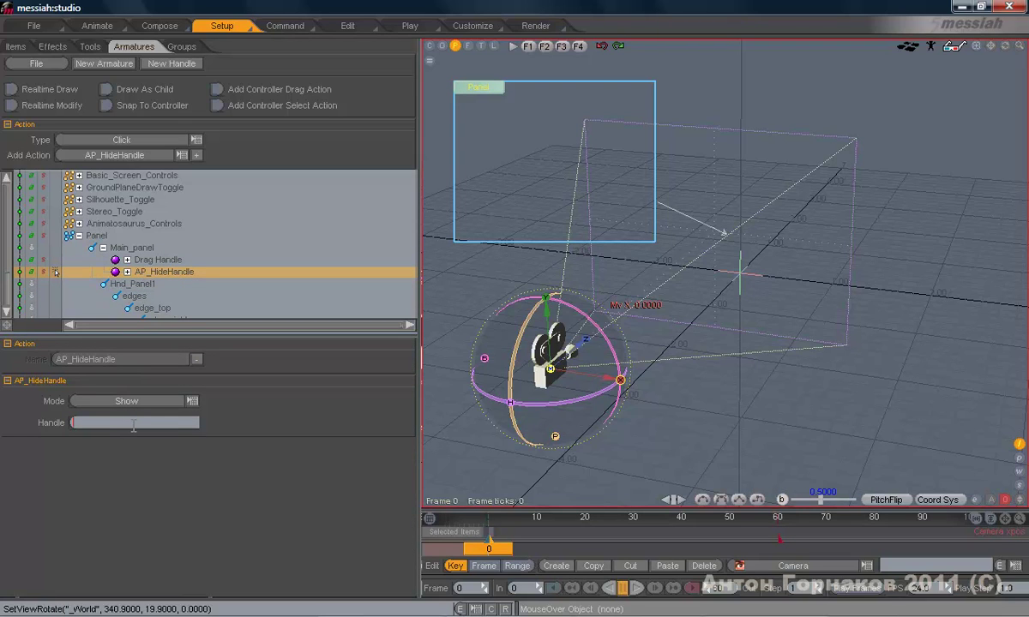
{"action": "key", "text": "ctrl+v"}
{"action": "left_click", "coordinate": [170, 404]}
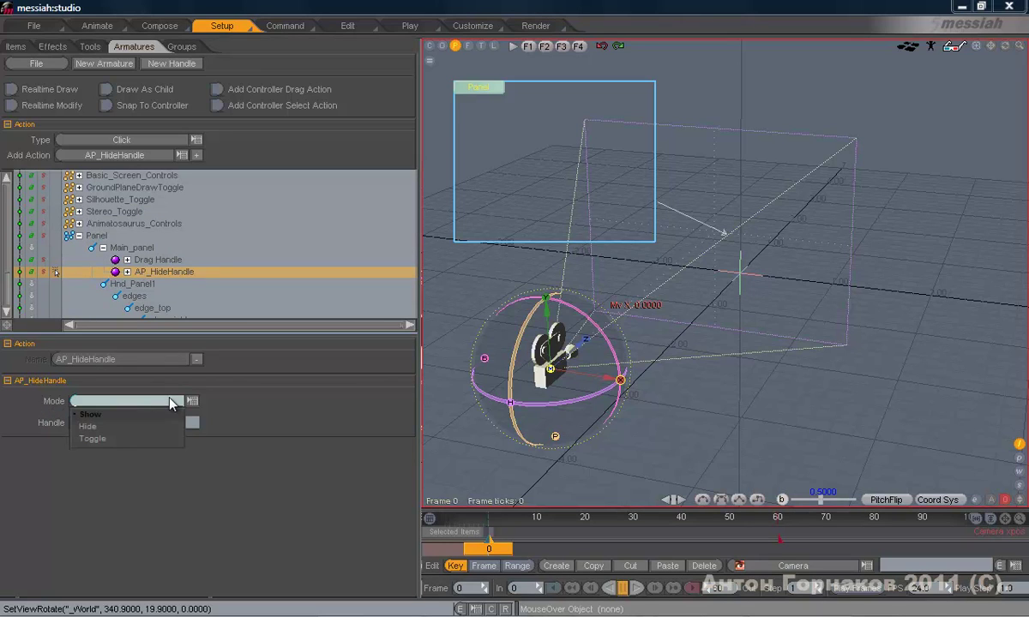
{"action": "left_click", "coordinate": [151, 440]}
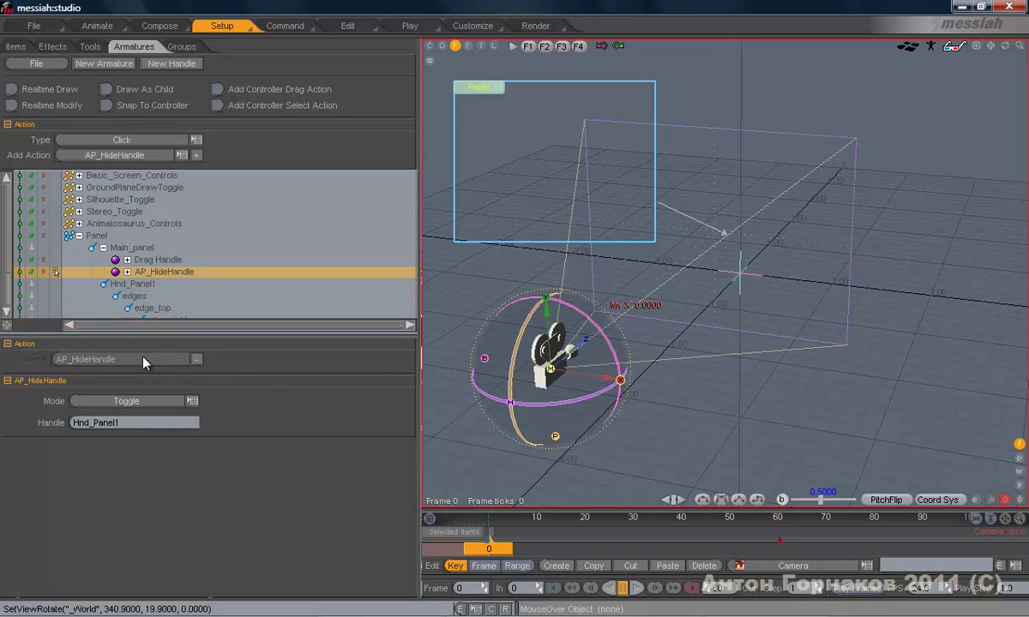
Disable the MMB and RMB triggers of the AP_HideHandle action, leaving only LMB enabled
{"action": "left_click", "coordinate": [127, 272]}
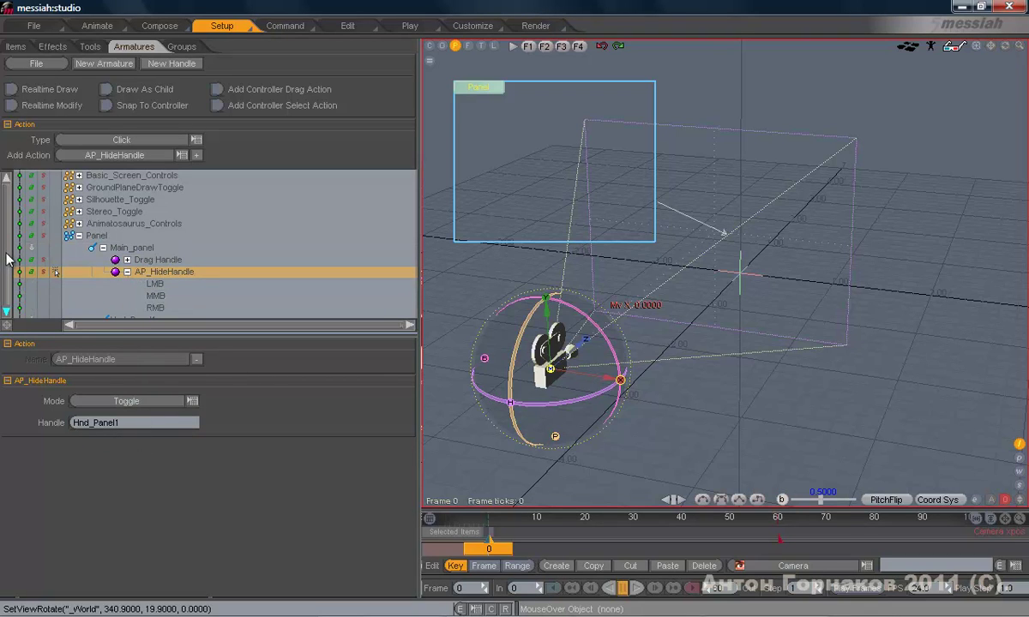
{"action": "scroll", "coordinate": [8, 259], "scroll_direction": "down", "scroll_amount": 1}
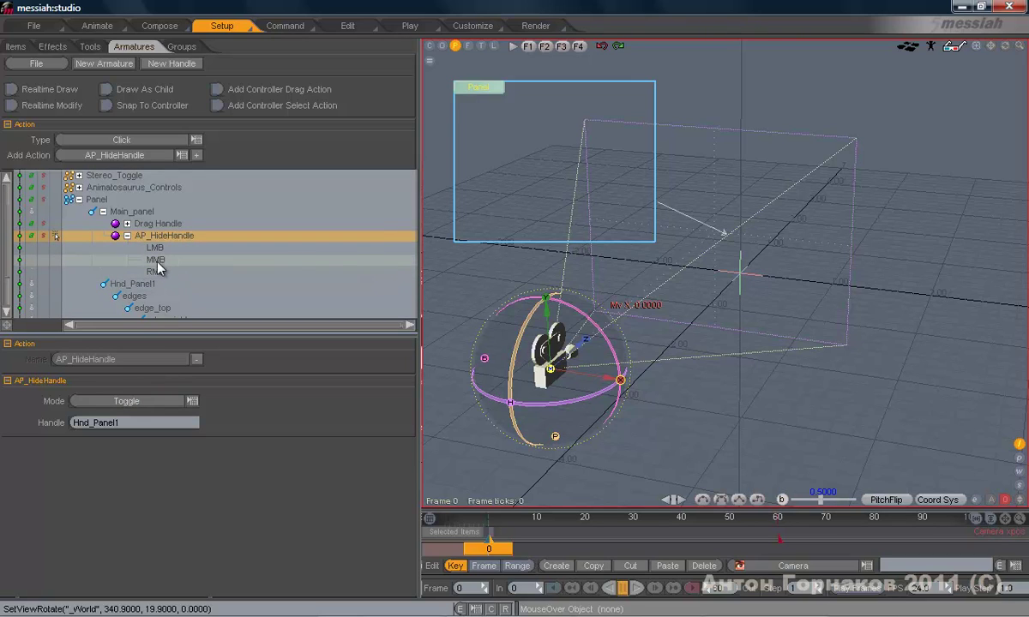
{"action": "left_click", "coordinate": [20, 259]}
{"action": "left_click", "coordinate": [20, 270]}
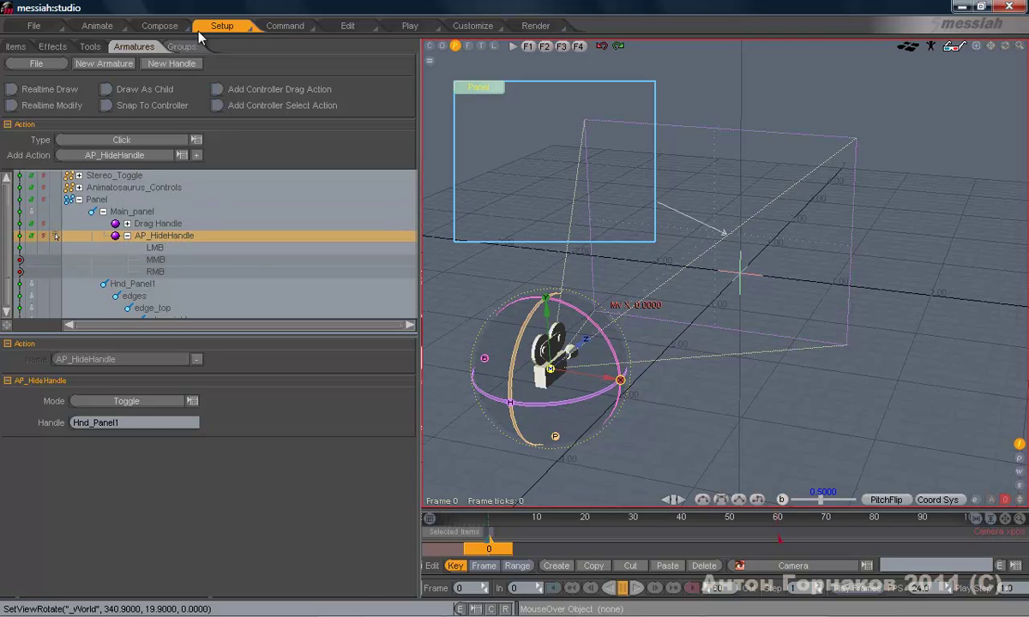
Test in Animate mode that clicking the Panel button toggles the outlined panel and dragging it moves the panel
{"action": "left_click", "coordinate": [104, 27]}
{"action": "left_click", "coordinate": [486, 89]}
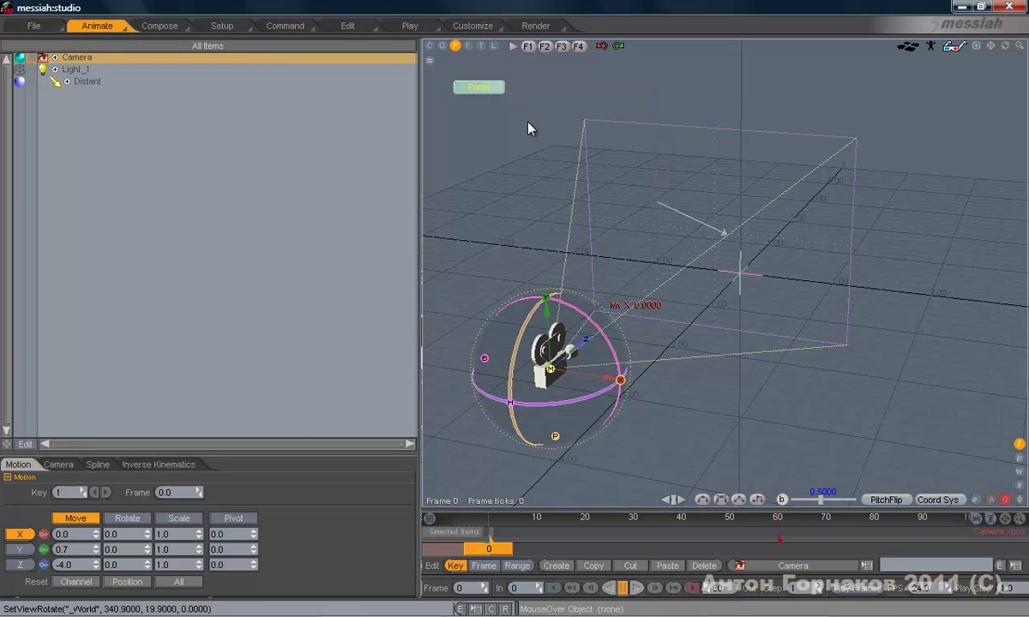
{"action": "left_click", "coordinate": [480, 88]}
{"action": "left_click_drag", "start_coordinate": [486, 89], "coordinate": [510, 119]}
In the armature setup, switch on the cursor flag of Main_panel's AP_HideHandle action and test dragging the panel in Animate mode
{"action": "left_click", "coordinate": [212, 28]}
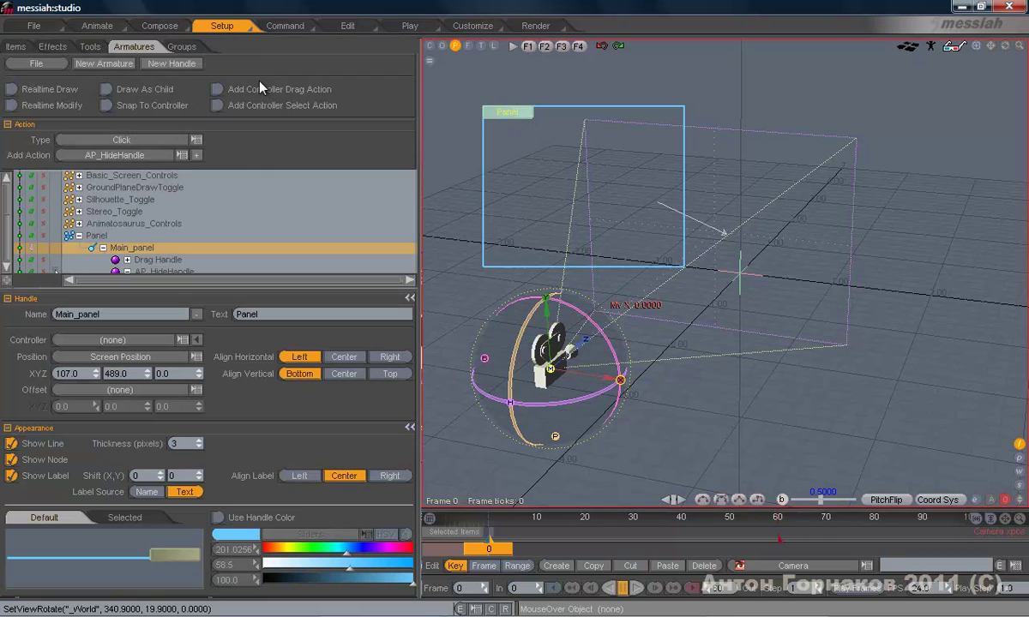
{"action": "left_click", "coordinate": [70, 274]}
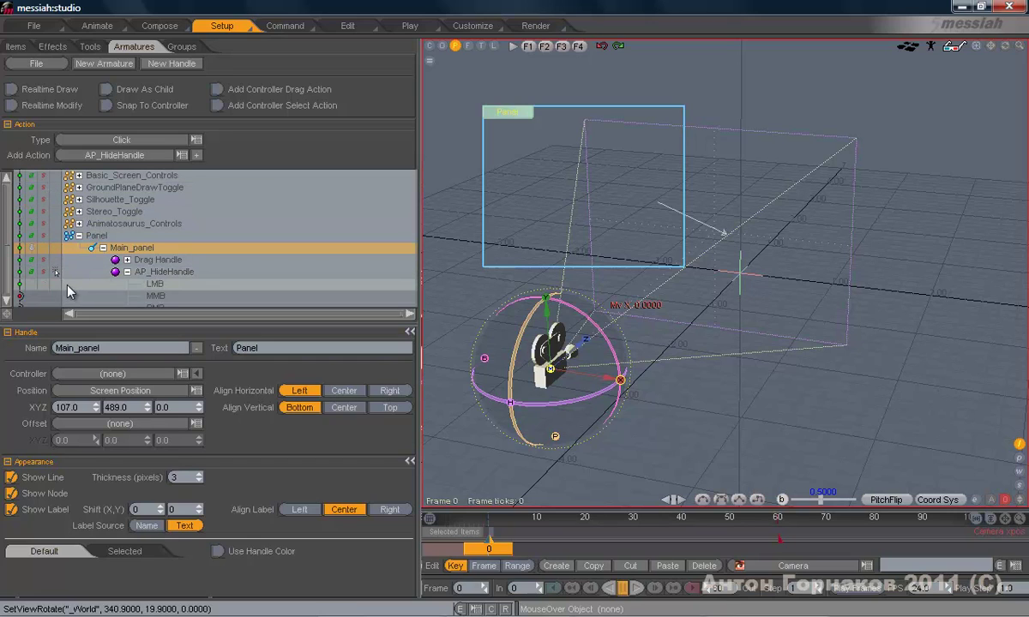
{"action": "left_click", "coordinate": [55, 272]}
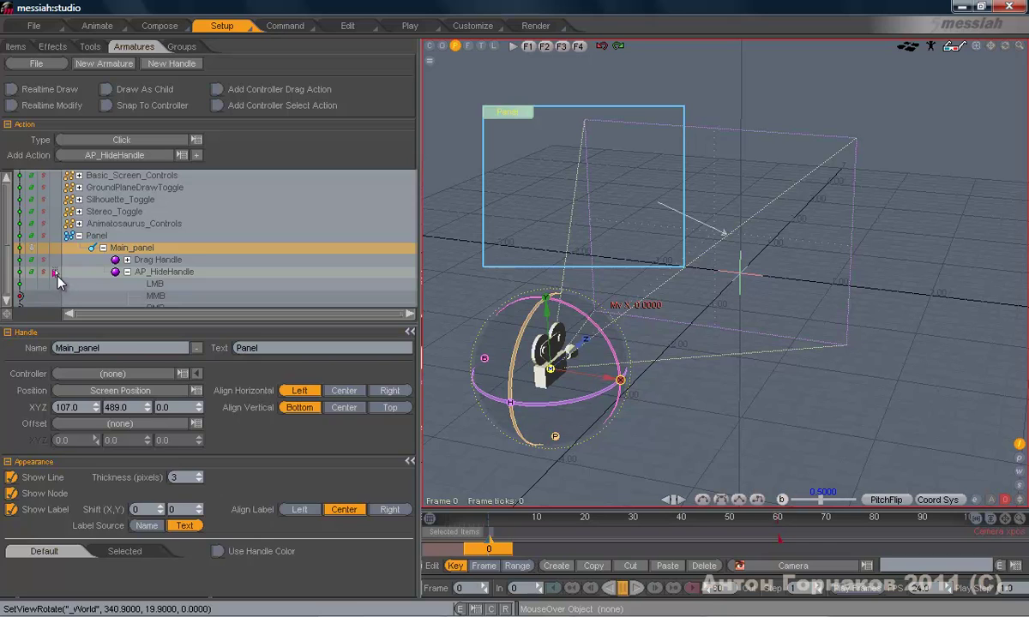
{"action": "left_click", "coordinate": [104, 29]}
{"action": "mouse_move", "coordinate": [497, 111]}
{"action": "left_mouse_down"}
{"action": "mouse_move", "coordinate": [778, 220]}
{"action": "mouse_move", "coordinate": [521, 131]}
{"action": "mouse_move", "coordinate": [500, 101]}
{"action": "mouse_move", "coordinate": [565, 120]}
{"action": "mouse_move", "coordinate": [562, 97]}
{"action": "mouse_move", "coordinate": [553, 103]}
{"action": "mouse_move", "coordinate": [775, 248]}
{"action": "mouse_move", "coordinate": [498, 115]}
{"action": "left_mouse_up"}
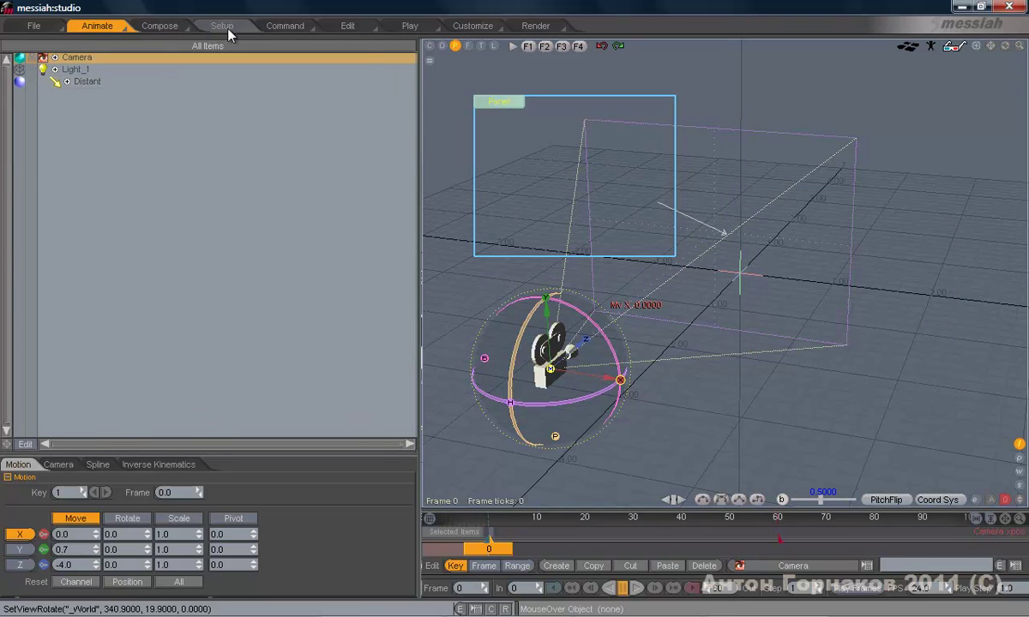
Back in the armature setup, enlarge the handle list and move the Main_panel handle to about X 127, Y 524
{"action": "left_click", "coordinate": [227, 29]}
{"action": "left_click_drag", "start_coordinate": [103, 293], "coordinate": [107, 313]}
{"action": "scroll", "coordinate": [11, 236], "scroll_direction": "down", "scroll_amount": 1}
{"action": "scroll", "coordinate": [10, 238], "scroll_direction": "down", "scroll_amount": 5}
{"action": "scroll", "coordinate": [10, 246], "scroll_direction": "up", "scroll_amount": 1}
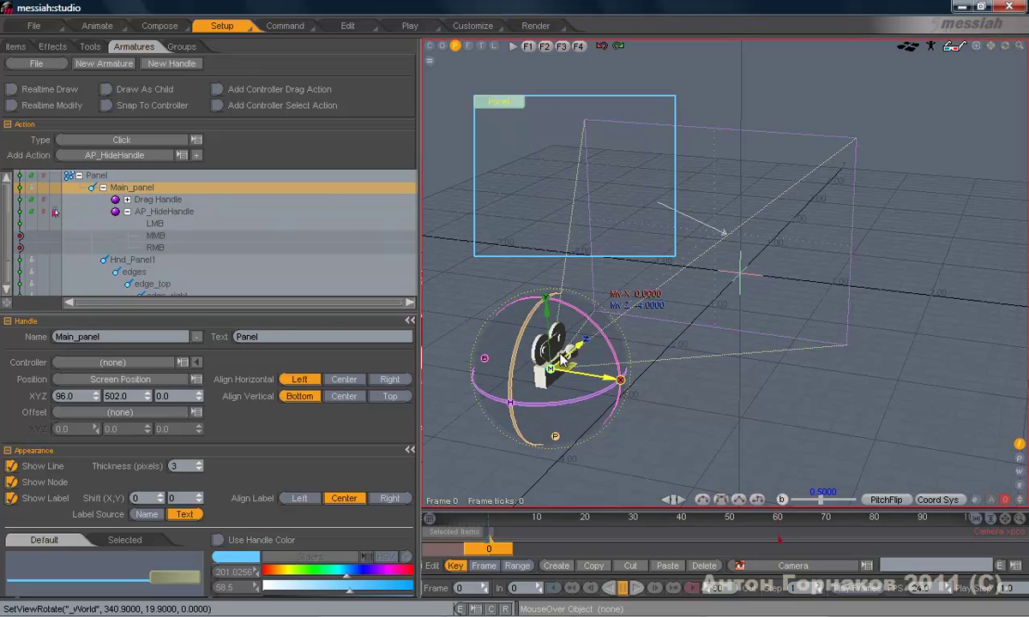
{"action": "mouse_move", "coordinate": [515, 109]}
{"action": "left_mouse_down"}
{"action": "mouse_move", "coordinate": [499, 88]}
{"action": "mouse_move", "coordinate": [505, 95]}
{"action": "left_mouse_up"}
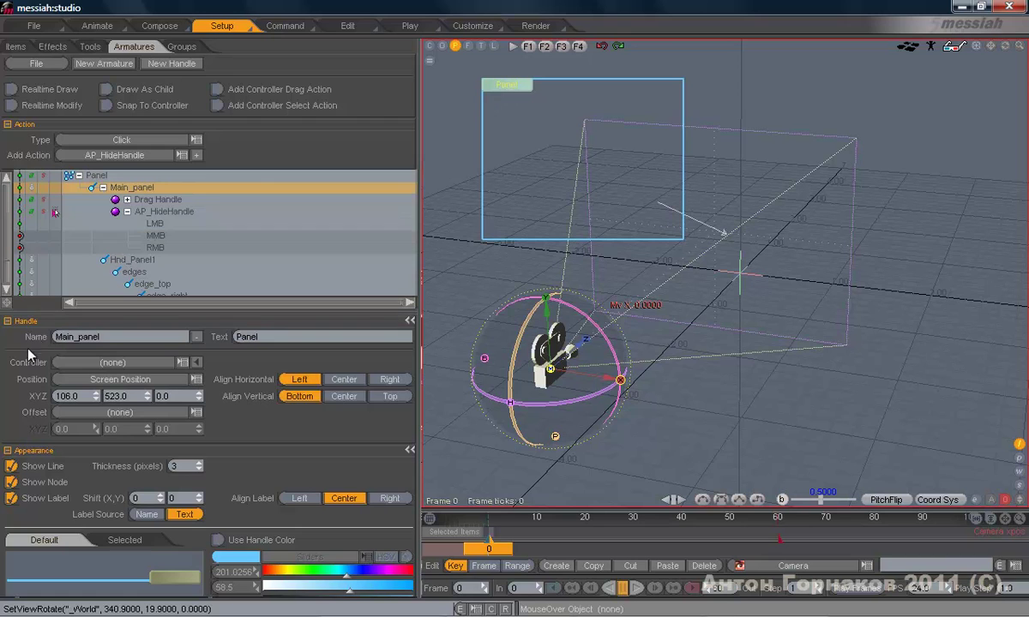
{"action": "left_click_drag", "start_coordinate": [60, 315], "coordinate": [72, 349]}
{"action": "left_click_drag", "start_coordinate": [515, 96], "coordinate": [525, 91]}
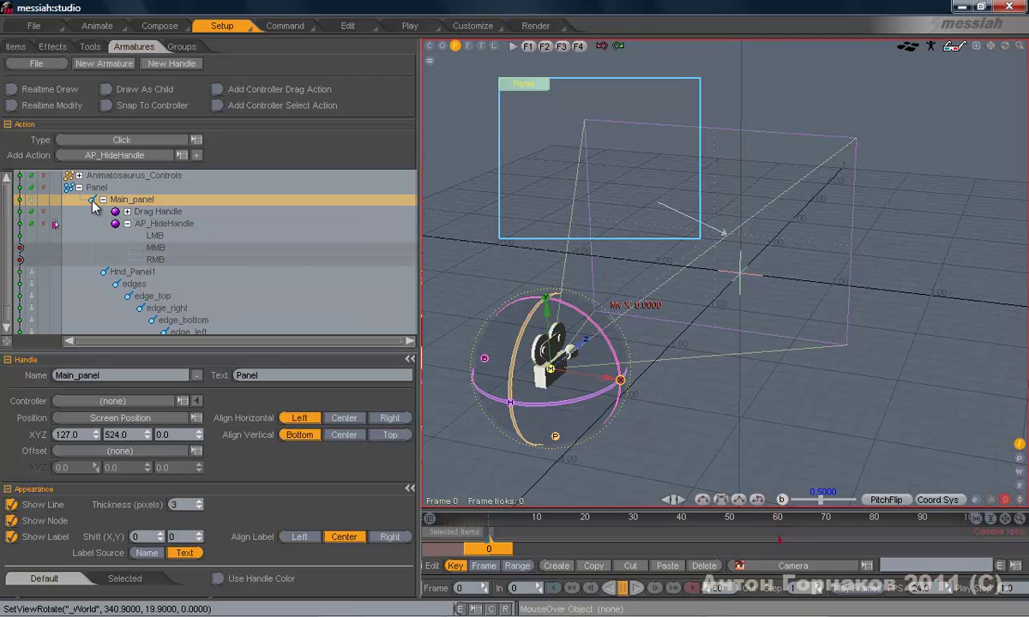
Collapse the Main_panel hierarchy and duplicate the Main_panel handle together with its children and actions
{"action": "left_click", "coordinate": [111, 273]}
{"action": "left_click", "coordinate": [131, 248]}
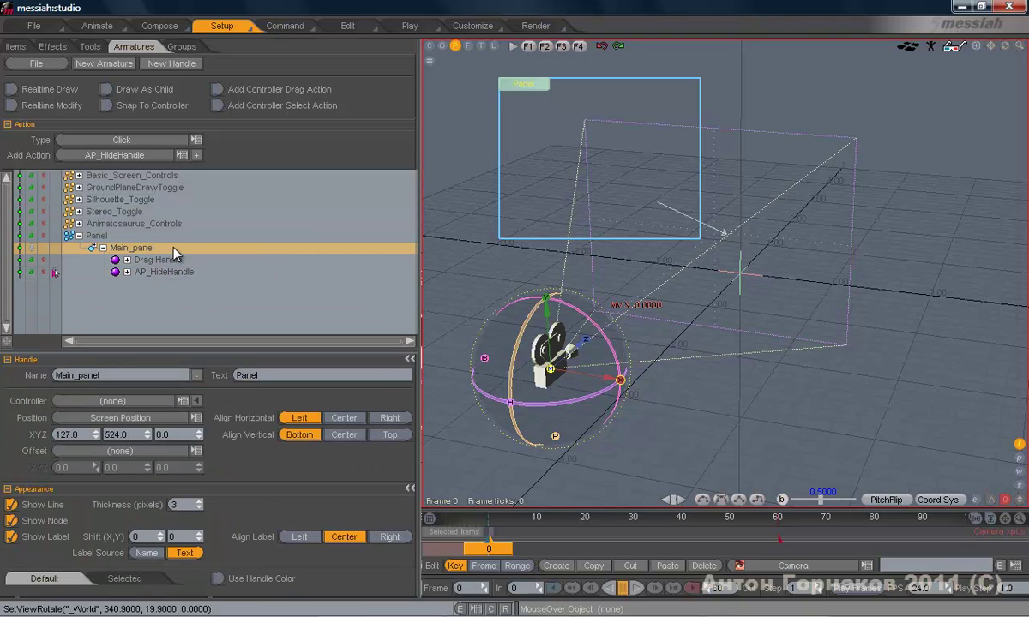
{"action": "right_click", "coordinate": [176, 254]}
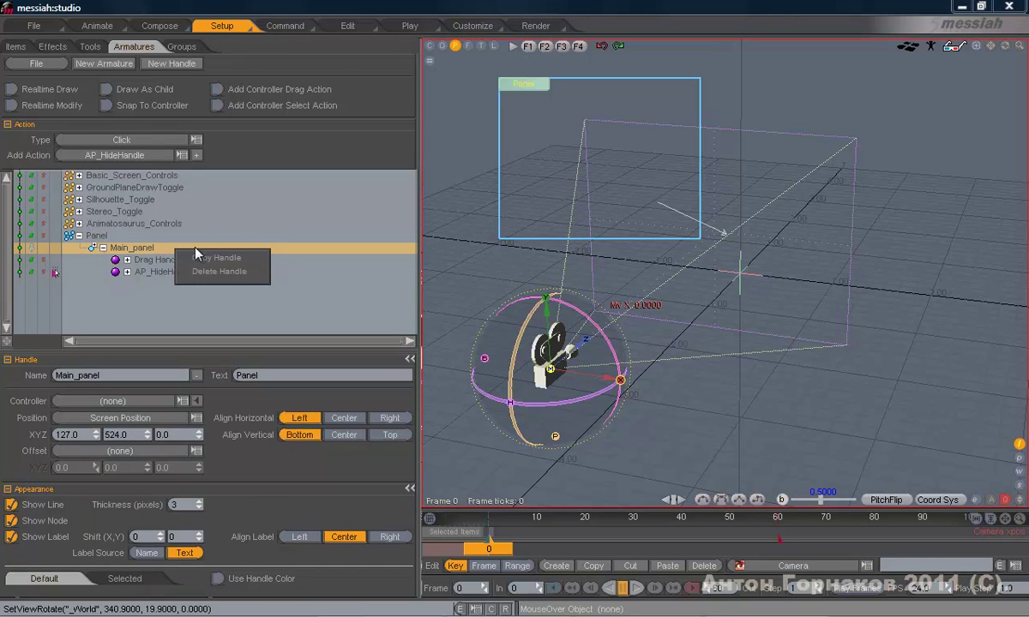
{"action": "left_click", "coordinate": [248, 260]}
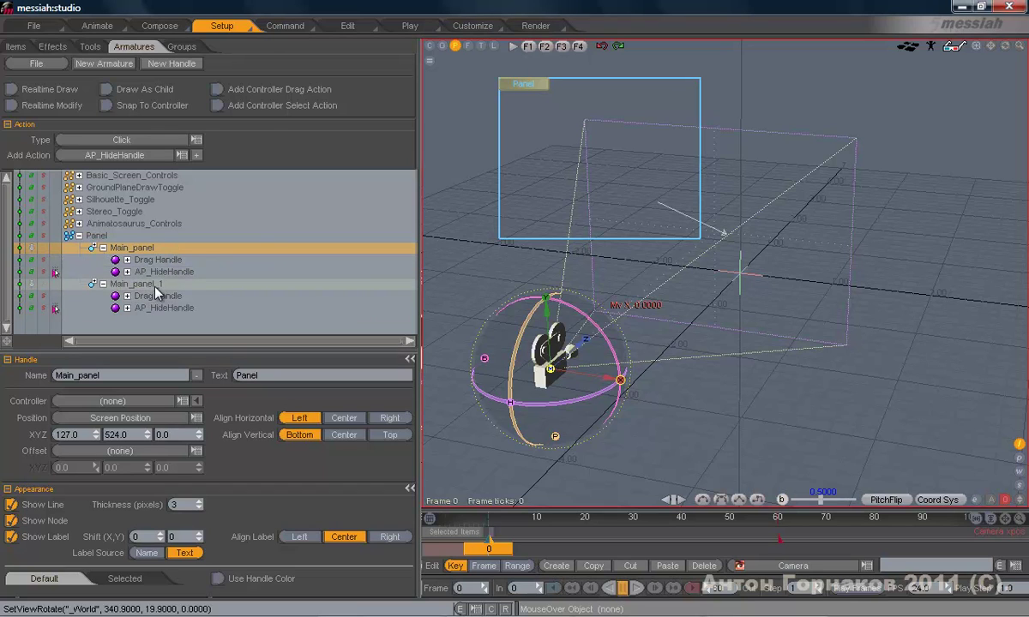
Lower the duplicated Main_panel_1 handle to a Y screen position of 320
{"action": "left_click", "coordinate": [175, 291]}
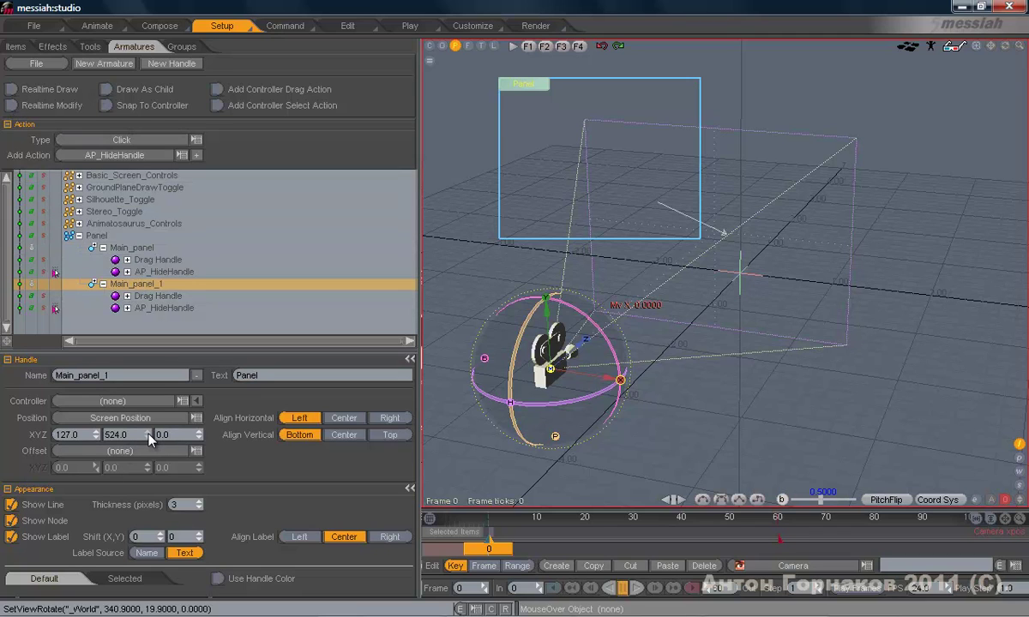
{"action": "left_click_drag", "start_coordinate": [149, 438], "coordinate": [149, 613]}
{"action": "left_click_drag", "start_coordinate": [147, 434], "coordinate": [168, 597]}
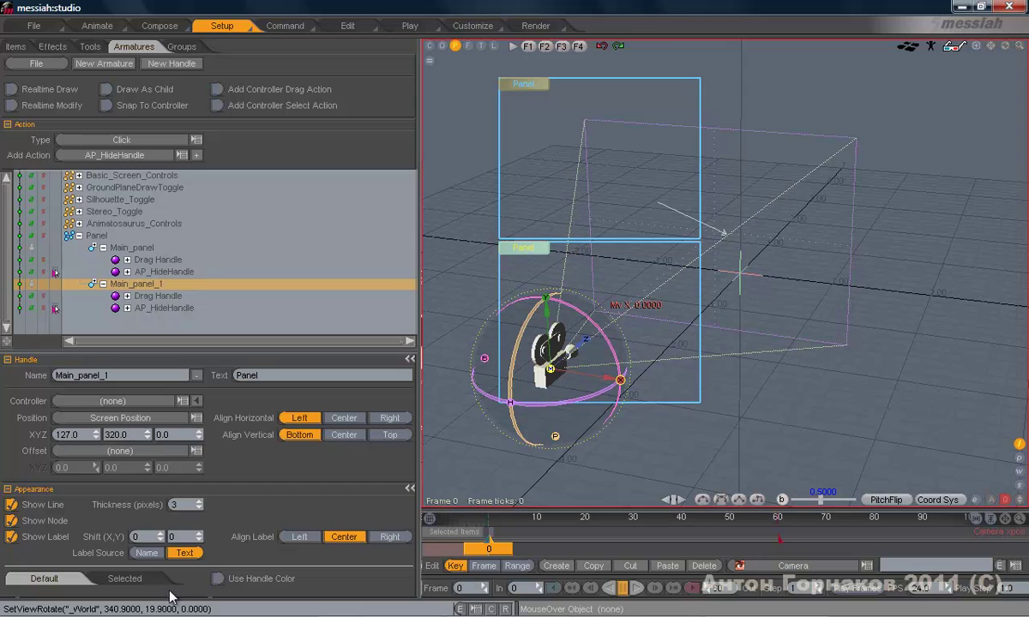
Delete the Drag Handle action from the duplicated Main_panel_1 handle
{"action": "left_click", "coordinate": [166, 298]}
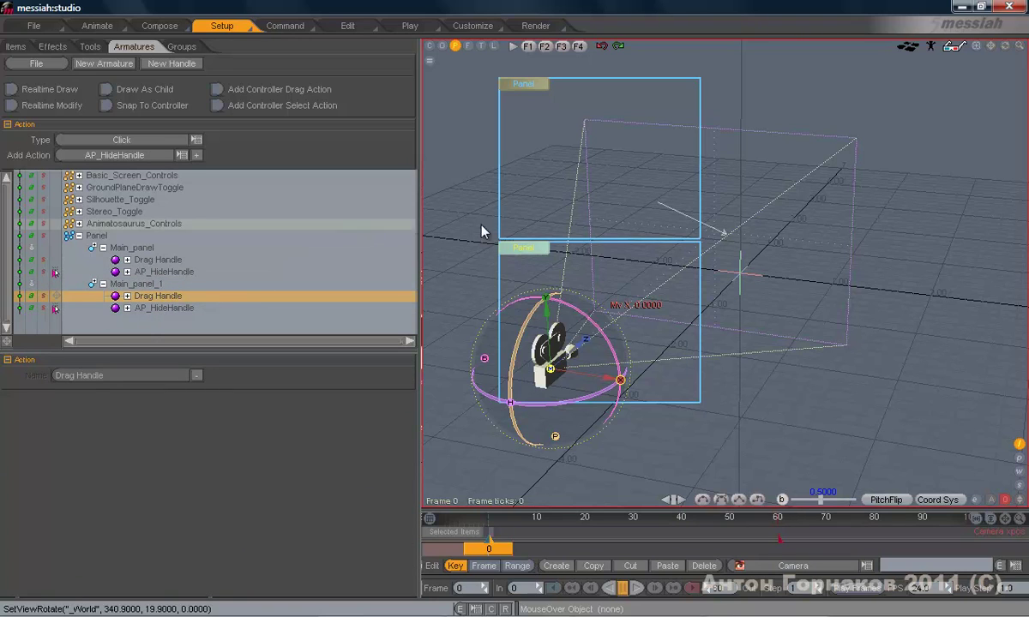
{"action": "right_click", "coordinate": [161, 303]}
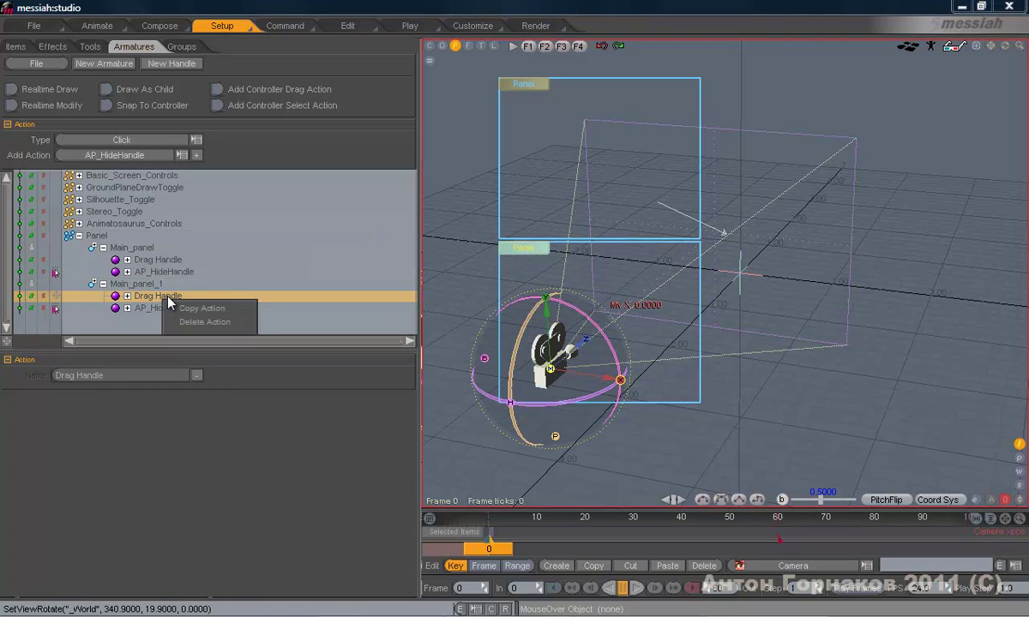
{"action": "left_click", "coordinate": [214, 330]}
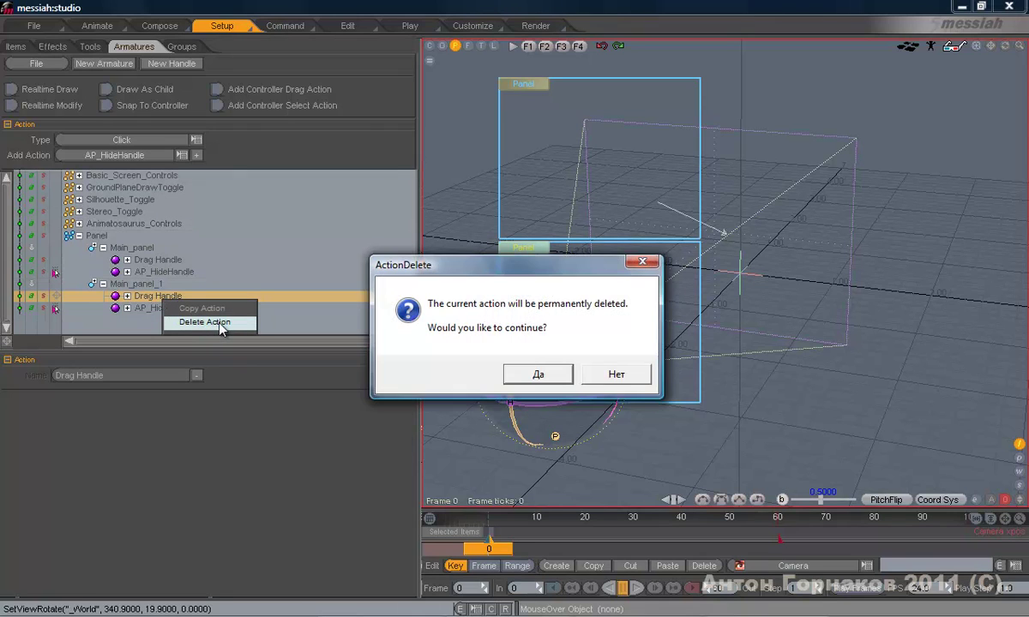
{"action": "left_click", "coordinate": [559, 379]}
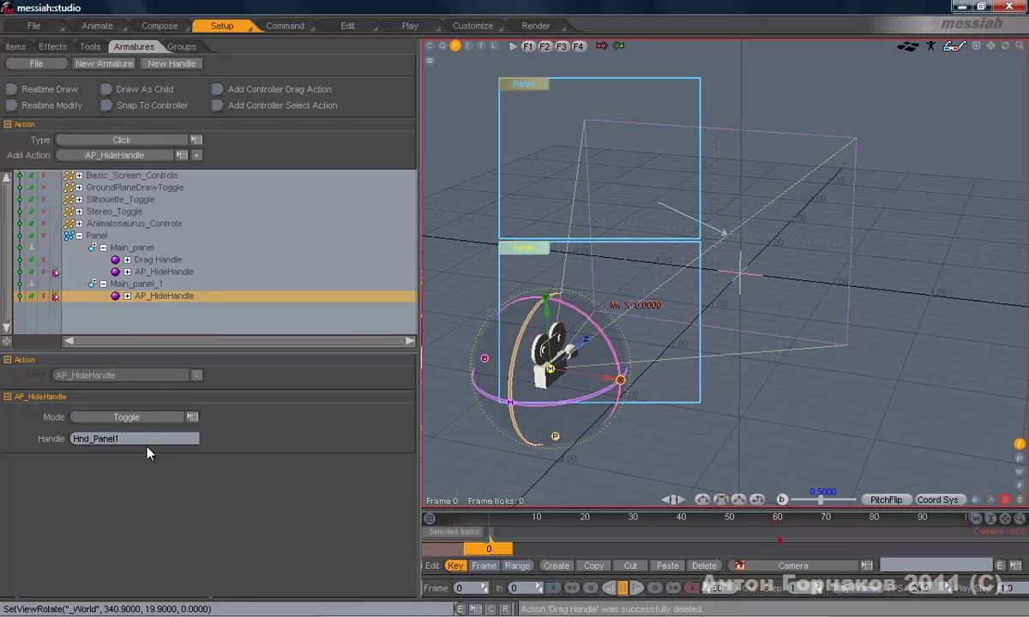
Expand the duplicated panel's hierarchy and rename its child handle Hnd_Panel1_1 to Hnd_Panel2
{"action": "left_click", "coordinate": [127, 295]}
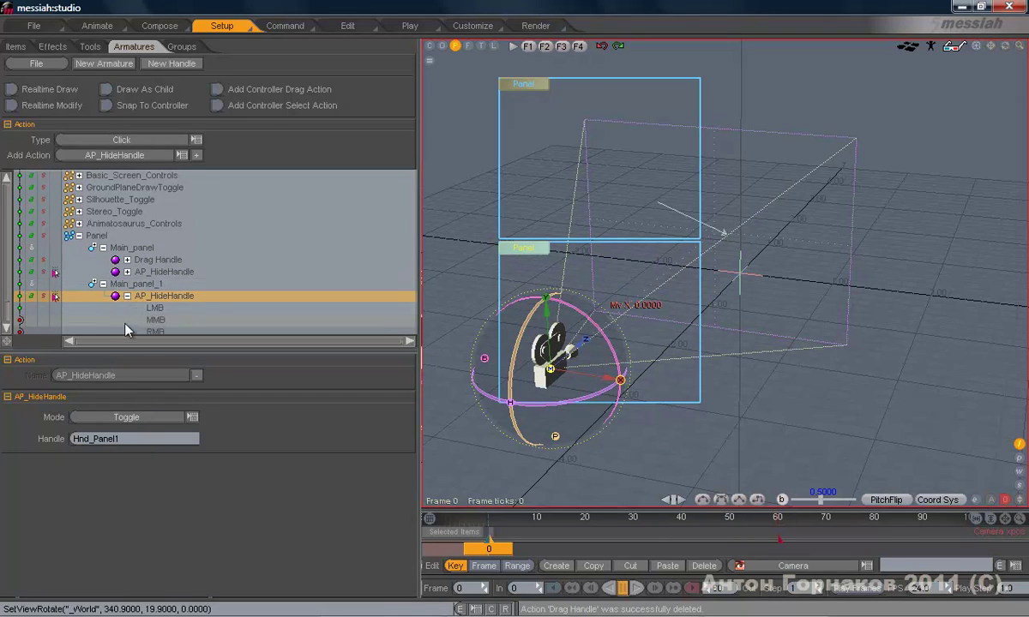
{"action": "scroll", "coordinate": [7, 306], "scroll_direction": "down", "scroll_amount": 1}
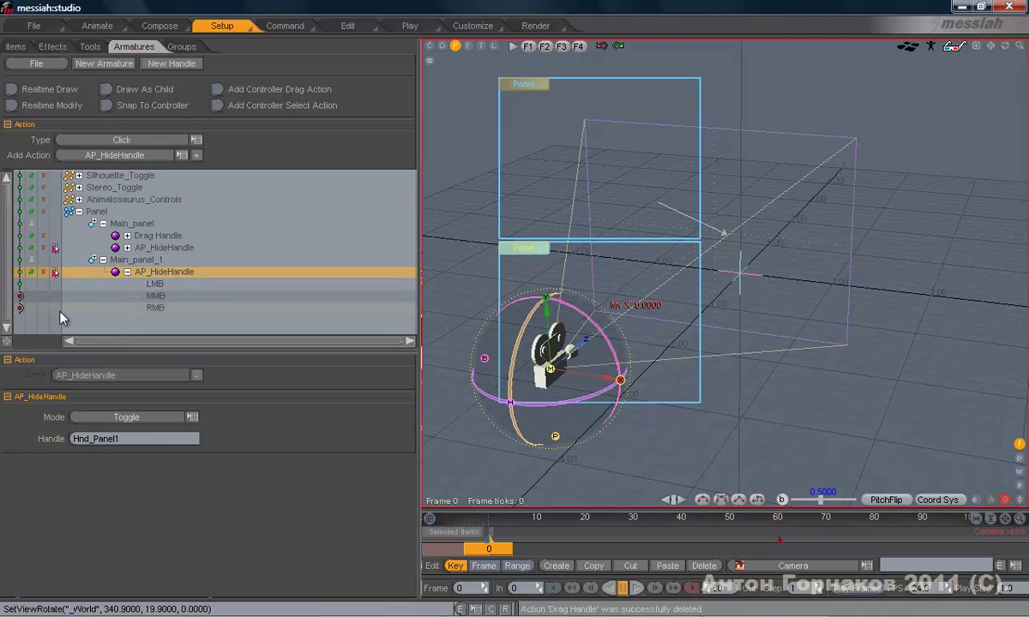
{"action": "left_click", "coordinate": [95, 261]}
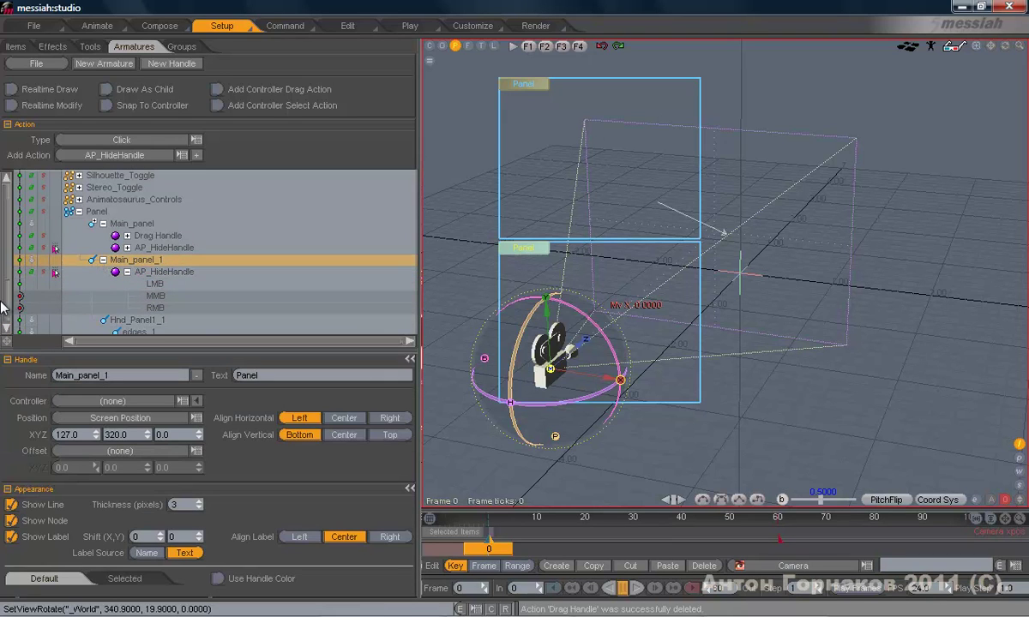
{"action": "left_click", "coordinate": [165, 321]}
{"action": "left_click", "coordinate": [172, 321]}
{"action": "key", "text": "BackSpace"}
{"action": "key", "text": "BackSpace"}
{"action": "key", "text": "BackSpace"}
{"action": "type", "text": "2"}
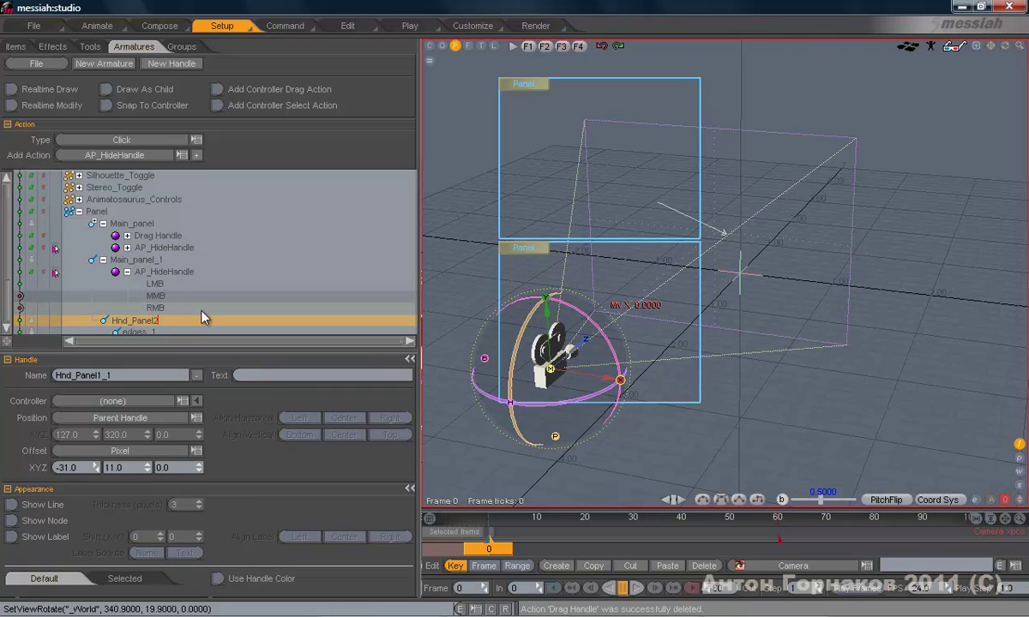
{"action": "key", "text": "Return"}
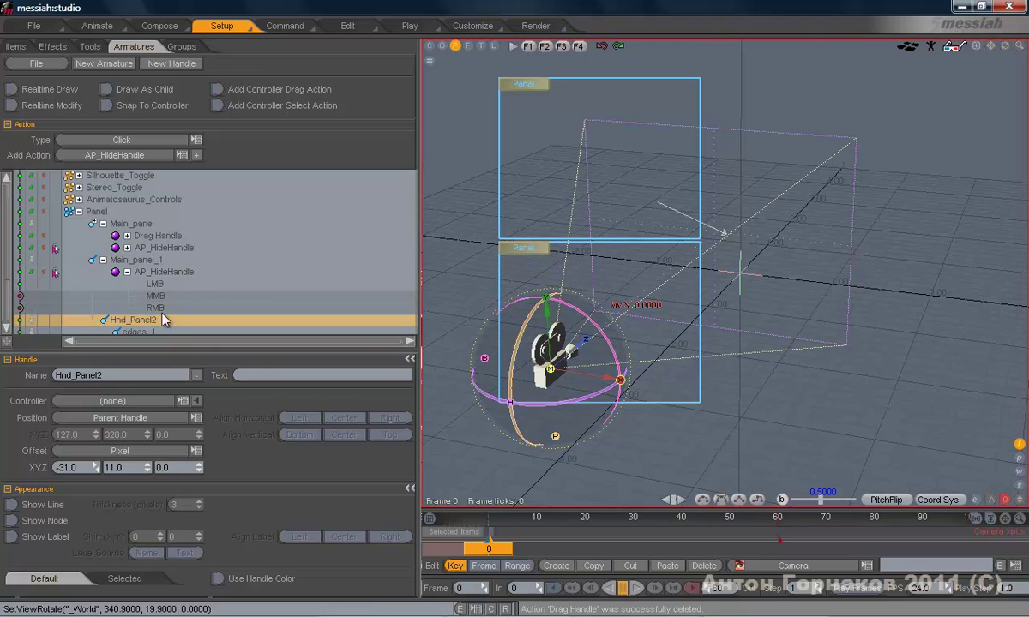
Set the target handle of Main_panel_1's AP_HideHandle action to Hnd_Panel2
{"action": "left_click", "coordinate": [189, 274]}
{"action": "left_click", "coordinate": [142, 435]}
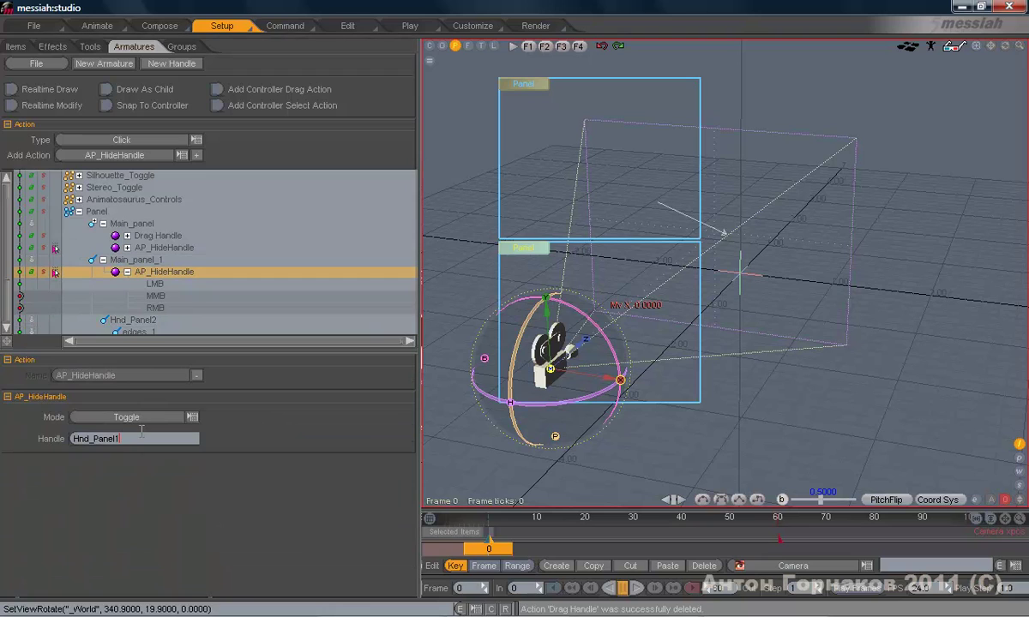
{"action": "key", "text": "BackSpace"}
{"action": "type", "text": "2"}
Collapse the actions of the duplicated Main_panel_1 handle and rename it Main_panel2
{"action": "left_click", "coordinate": [103, 260]}
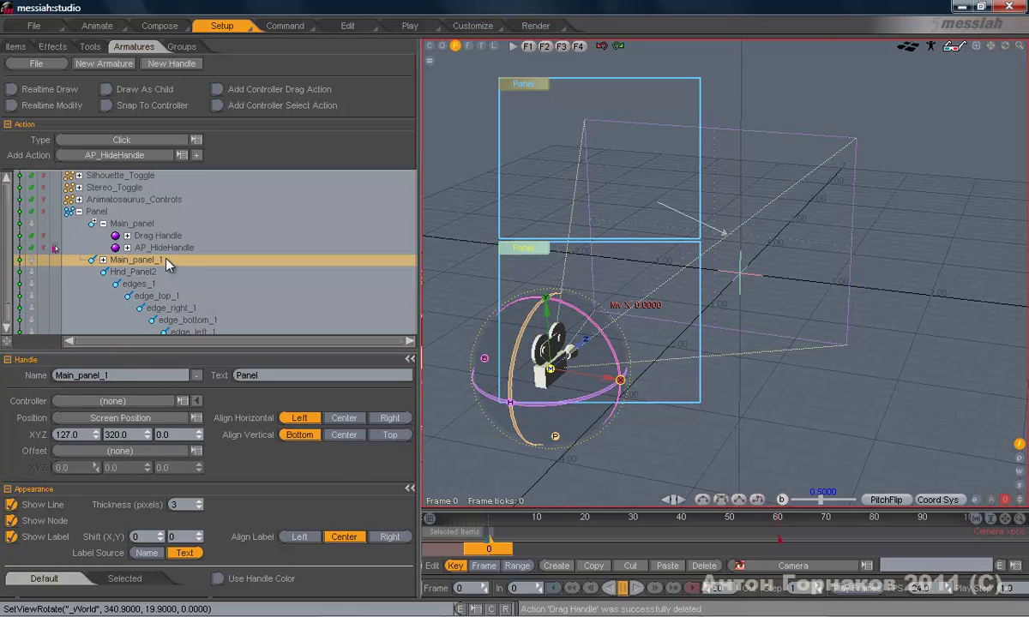
{"action": "double_click", "coordinate": [169, 262]}
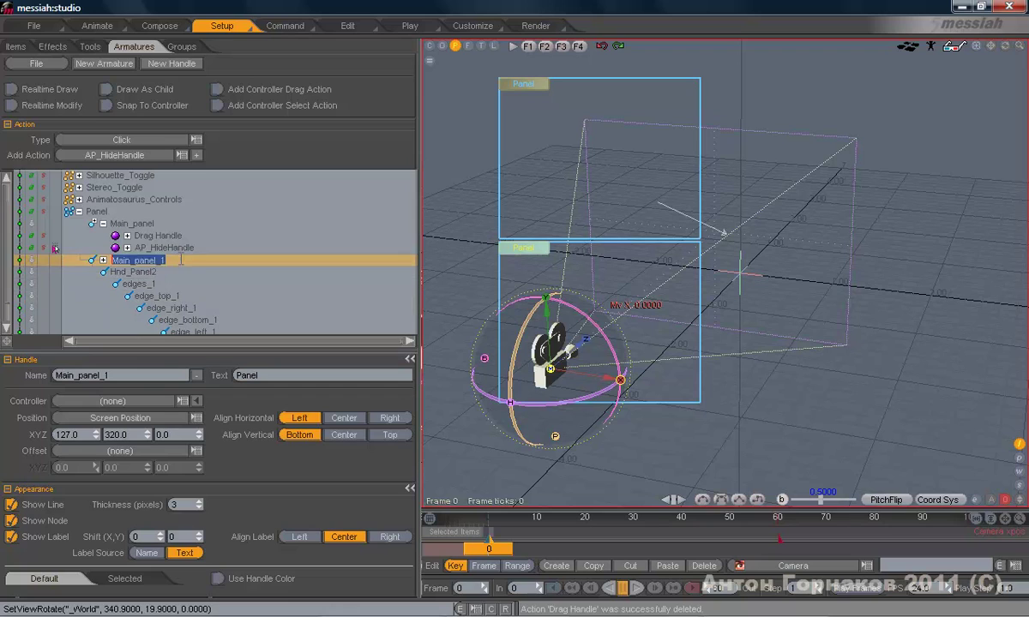
{"action": "left_click", "coordinate": [207, 254]}
{"action": "key", "text": "BackSpace"}
{"action": "key", "text": "BackSpace"}
{"action": "type", "text": "2"}
{"action": "key", "text": "Return"}
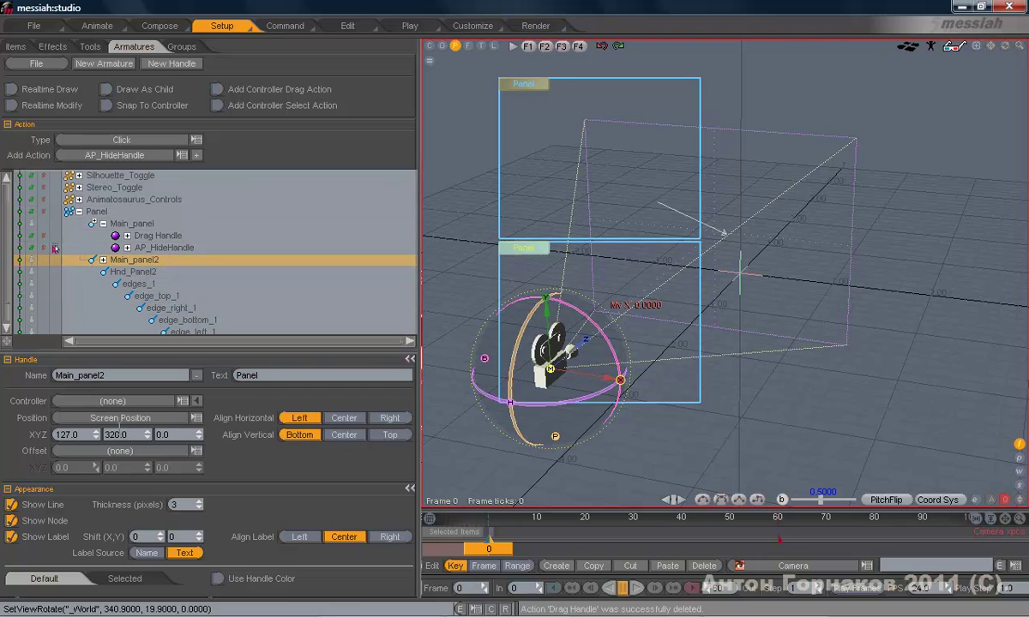
Collapse Main_panel2, make it a child of Main_panel, and expand the Main_panel hierarchy to its end
{"action": "left_click", "coordinate": [99, 259]}
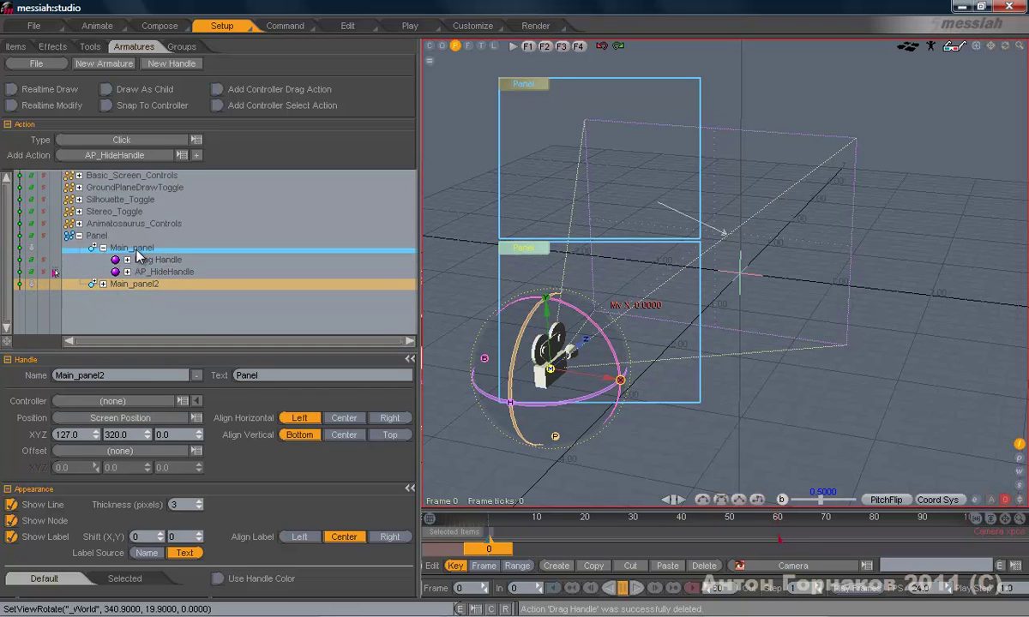
{"action": "left_click", "coordinate": [131, 248]}
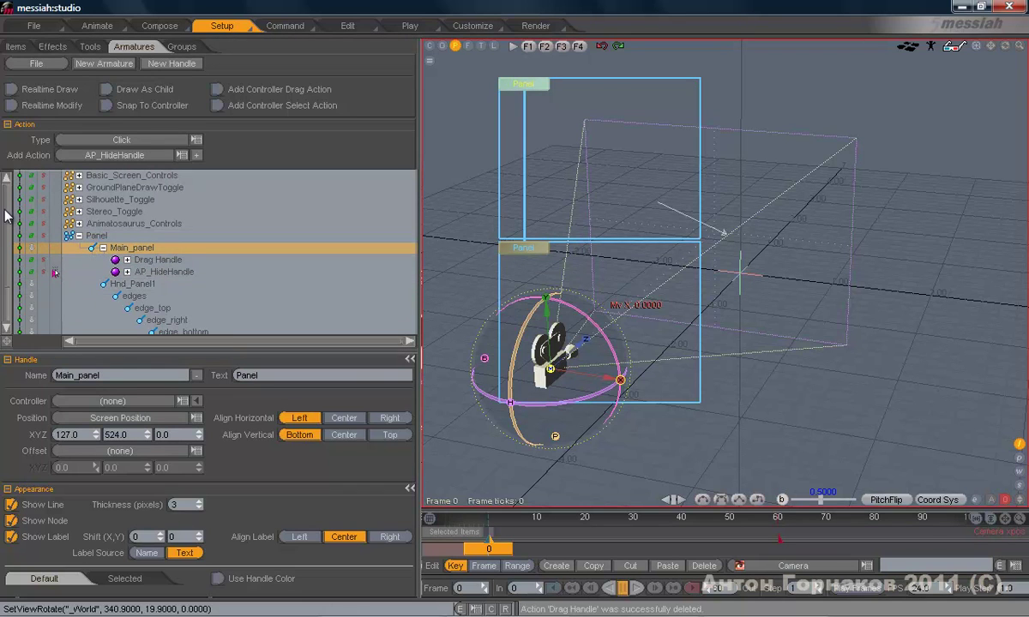
{"action": "scroll", "coordinate": [6, 215], "scroll_direction": "down", "scroll_amount": 1}
{"action": "scroll", "coordinate": [6, 319], "scroll_direction": "down", "scroll_amount": 2}
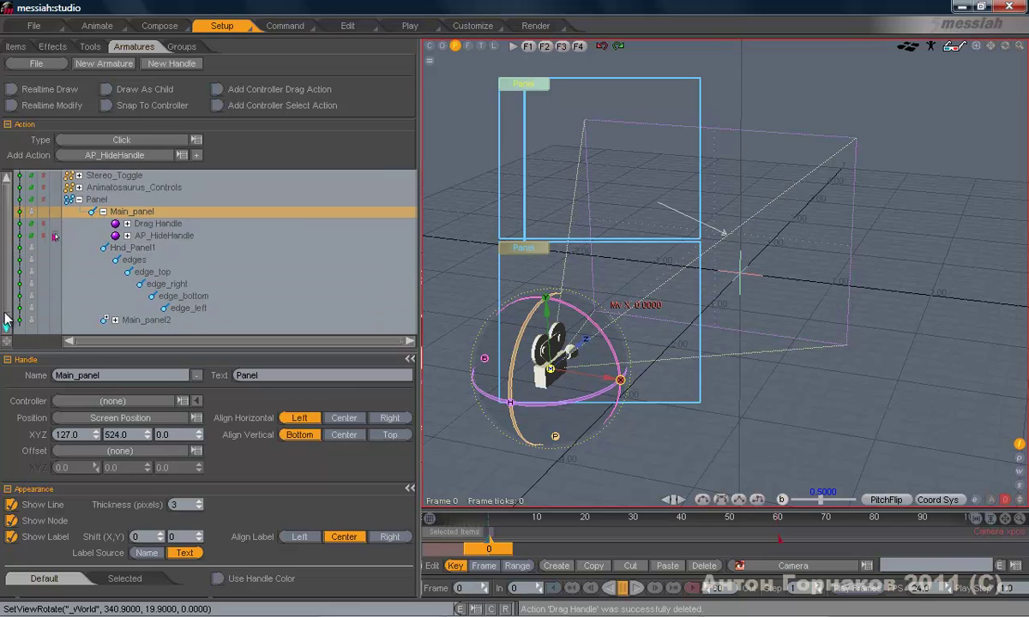
{"action": "scroll", "coordinate": [6, 319], "scroll_direction": "down", "scroll_amount": 1}
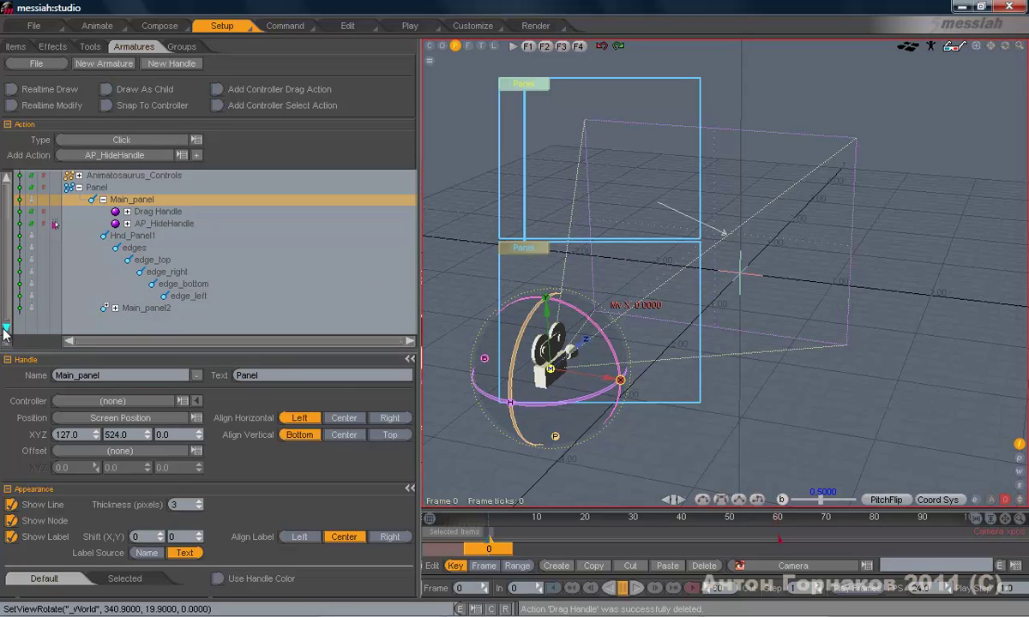
Position Main_panel2 relative to its Parent Handle with a pixel offset of 0, -204, 0 and turn off its connecting line
{"action": "left_click", "coordinate": [143, 309]}
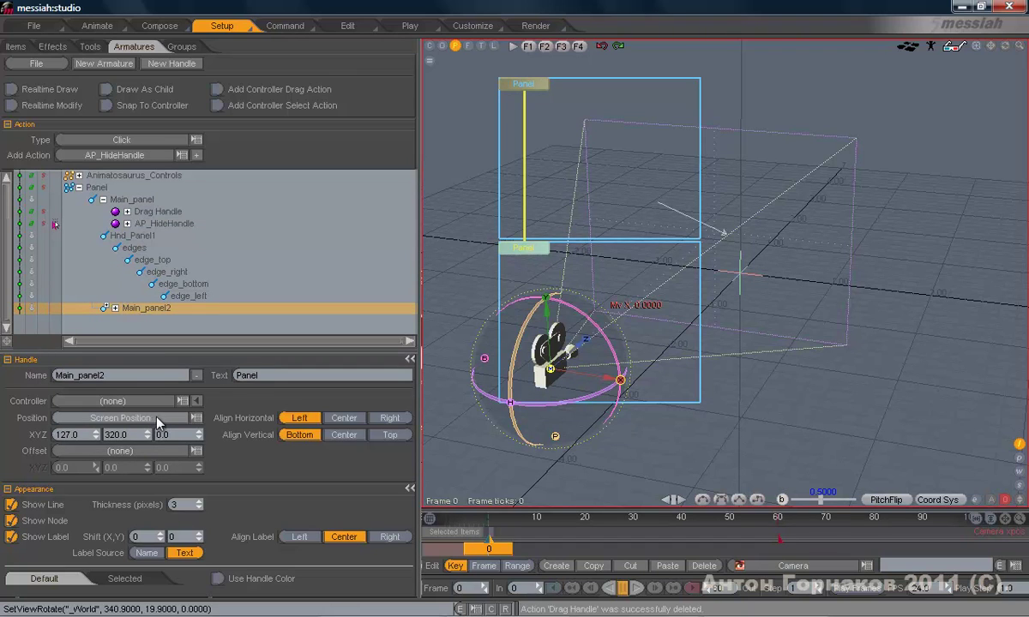
{"action": "left_click", "coordinate": [142, 420]}
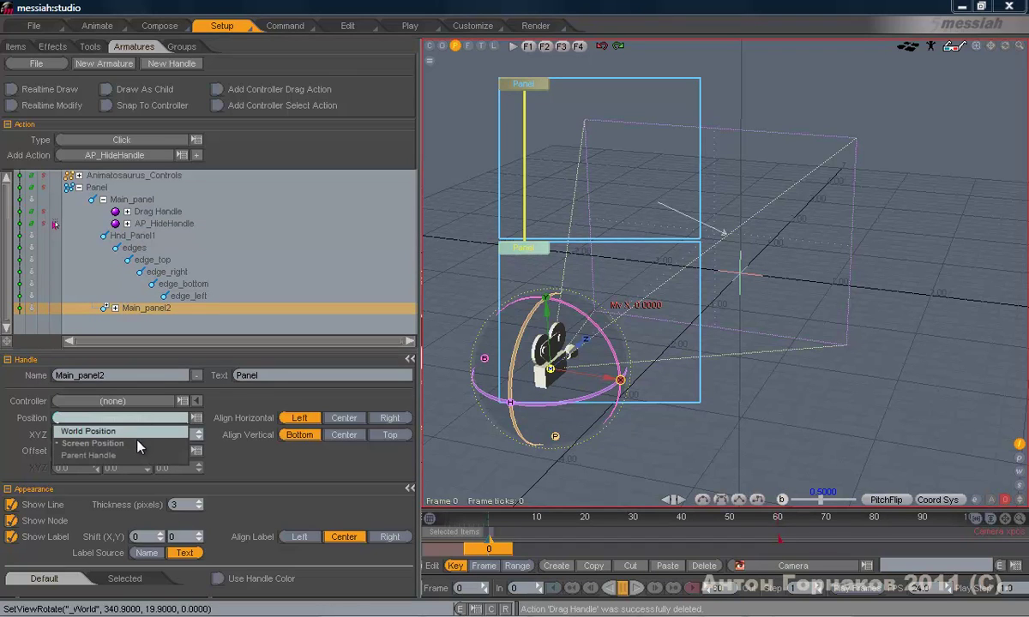
{"action": "left_click", "coordinate": [134, 455]}
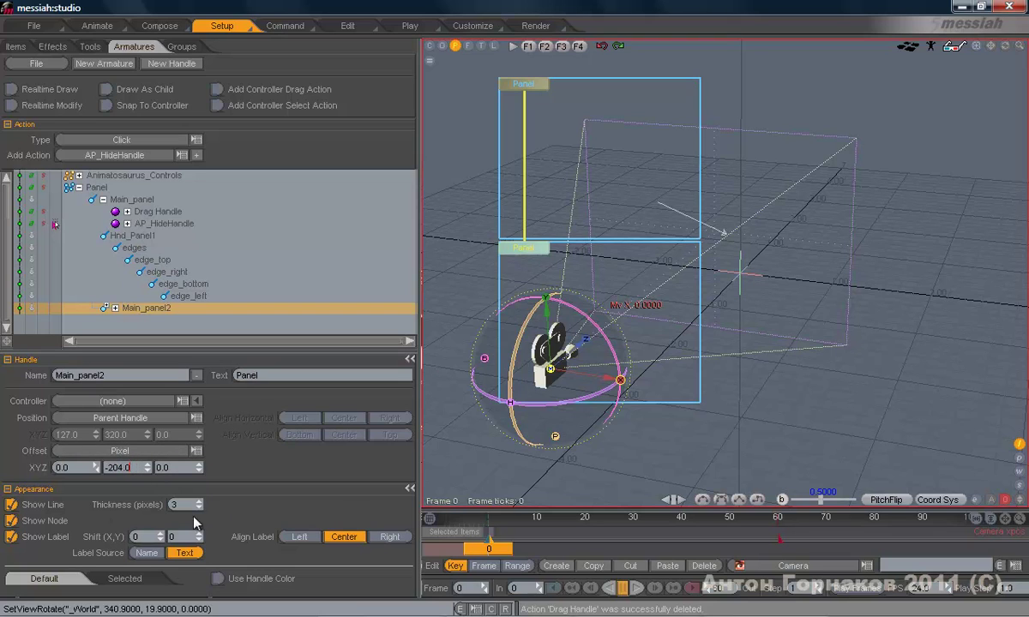
{"action": "left_click", "coordinate": [12, 506]}
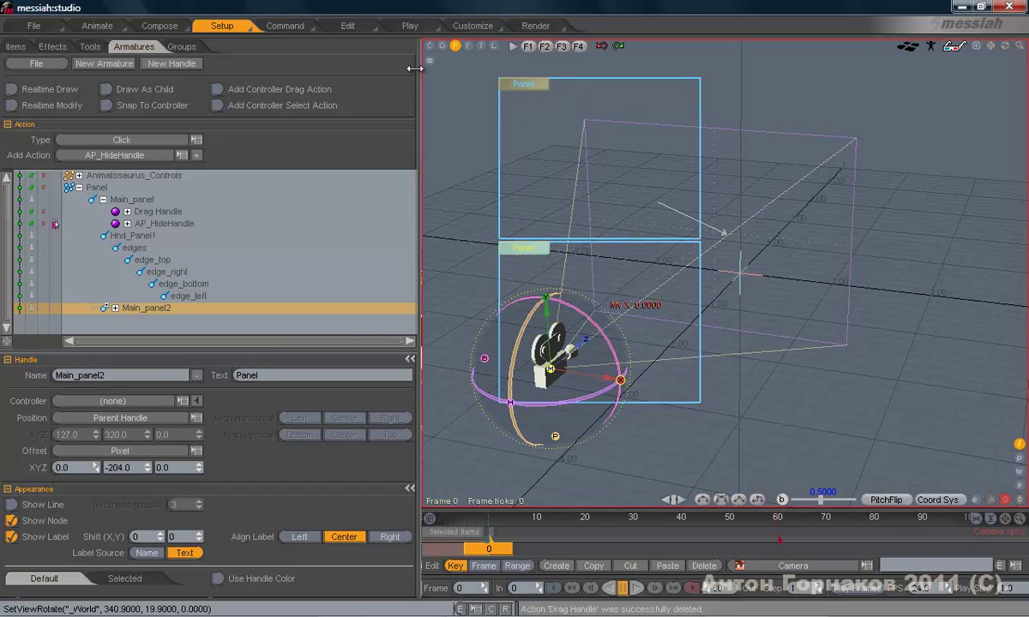
Test both panels in animation mode by moving Main_panel around and toggling each panel's outline off and on
{"action": "left_click", "coordinate": [99, 25]}
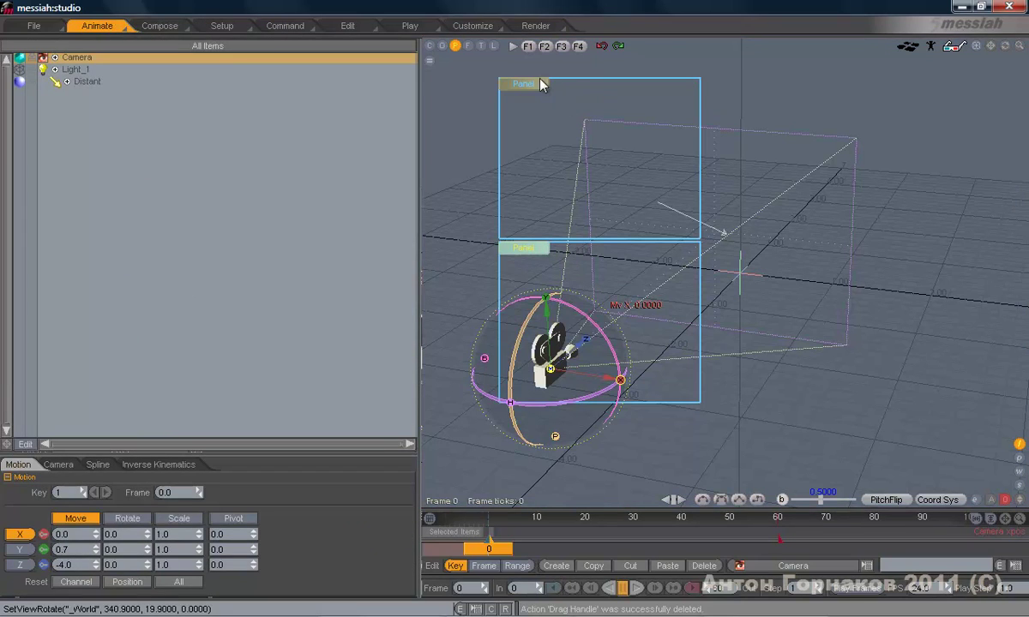
{"action": "left_click_drag", "start_coordinate": [525, 86], "coordinate": [686, 103]}
{"action": "left_click", "coordinate": [701, 91]}
{"action": "left_click", "coordinate": [703, 91]}
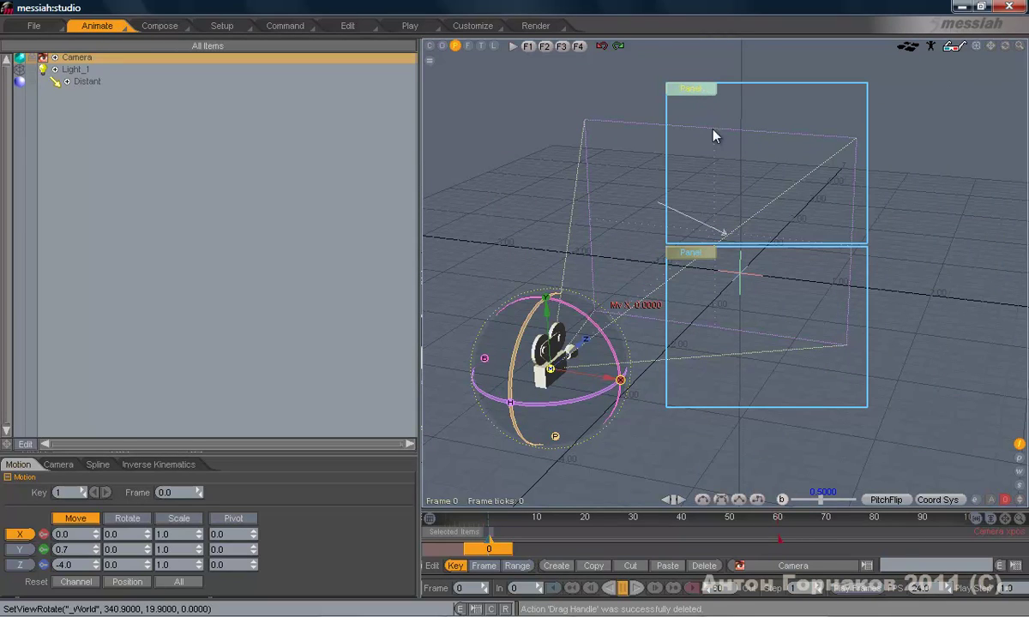
{"action": "left_click", "coordinate": [704, 255]}
{"action": "left_click", "coordinate": [705, 253]}
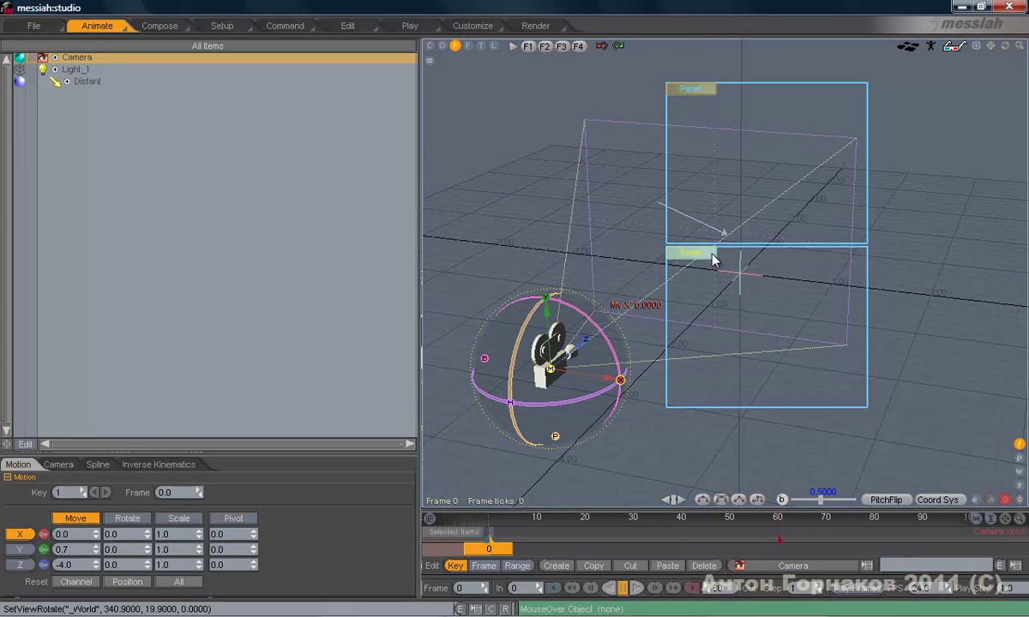
{"action": "left_click", "coordinate": [703, 90]}
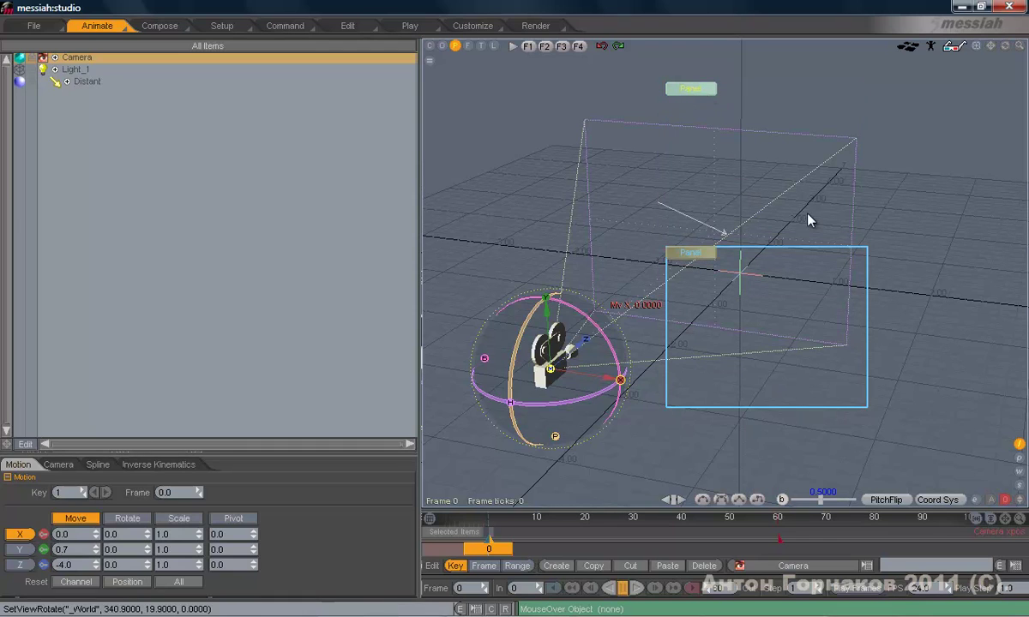
{"action": "left_click", "coordinate": [703, 257]}
{"action": "mouse_move", "coordinate": [698, 91]}
{"action": "left_mouse_down"}
{"action": "mouse_move", "coordinate": [870, 96]}
{"action": "mouse_move", "coordinate": [626, 142]}
{"action": "mouse_move", "coordinate": [714, 95]}
{"action": "left_mouse_up"}
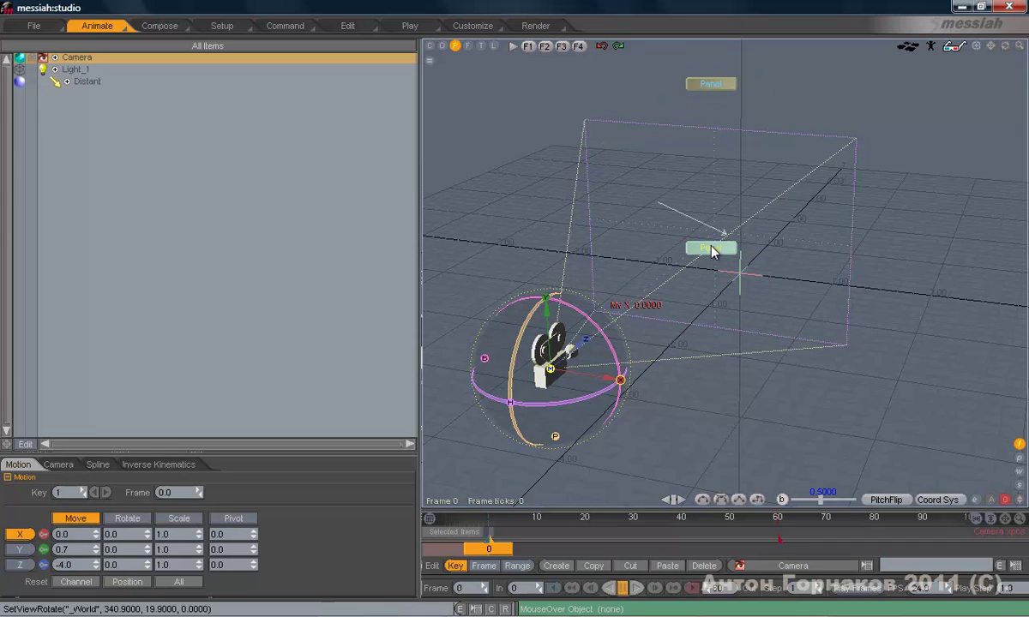
{"action": "left_click", "coordinate": [714, 250]}
{"action": "left_click", "coordinate": [717, 83]}
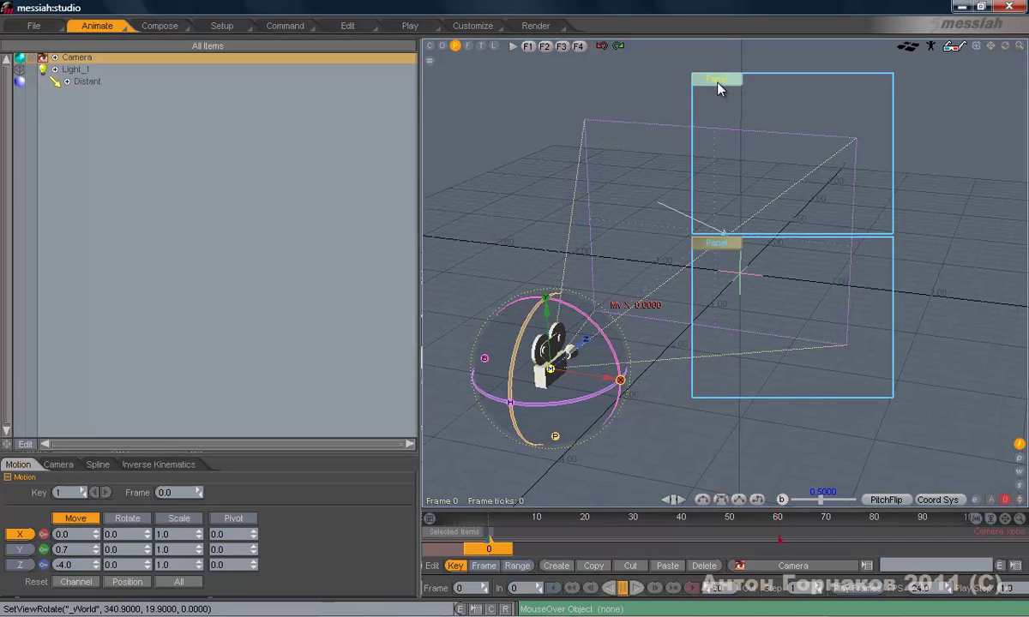
{"action": "left_click_drag", "start_coordinate": [725, 84], "coordinate": [565, 128]}
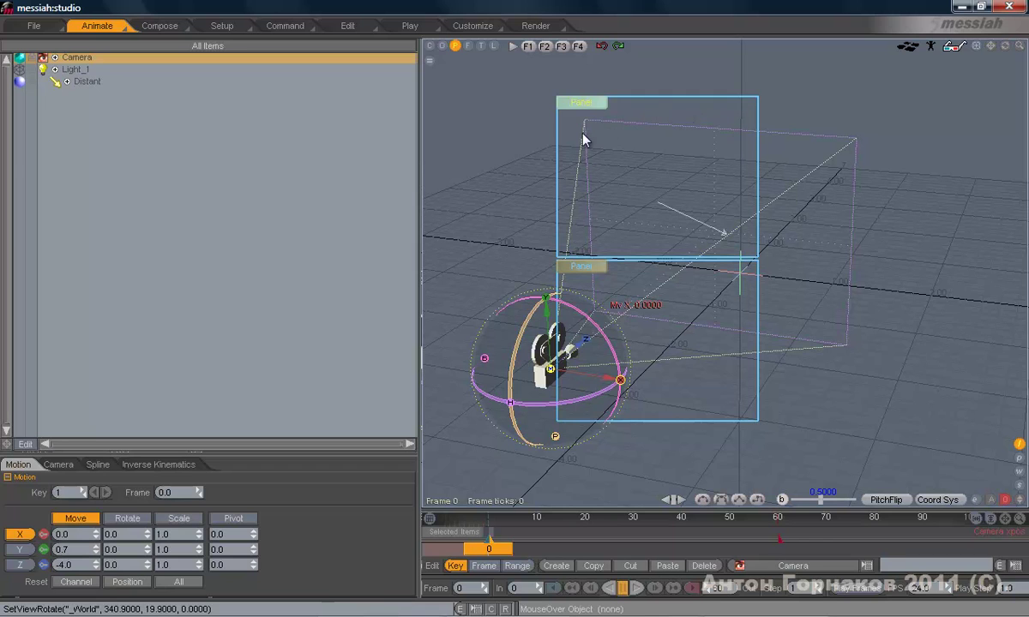
Return to the armature setup and add an AP_SetOffset action to the Main_panel handle
{"action": "left_click", "coordinate": [221, 25]}
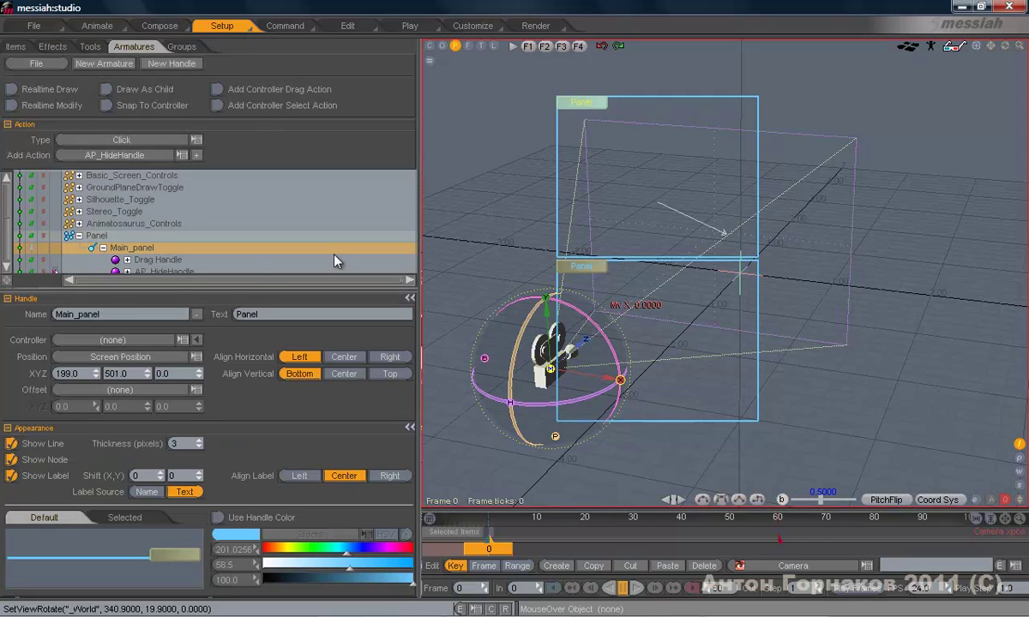
{"action": "left_click_drag", "start_coordinate": [161, 289], "coordinate": [161, 296]}
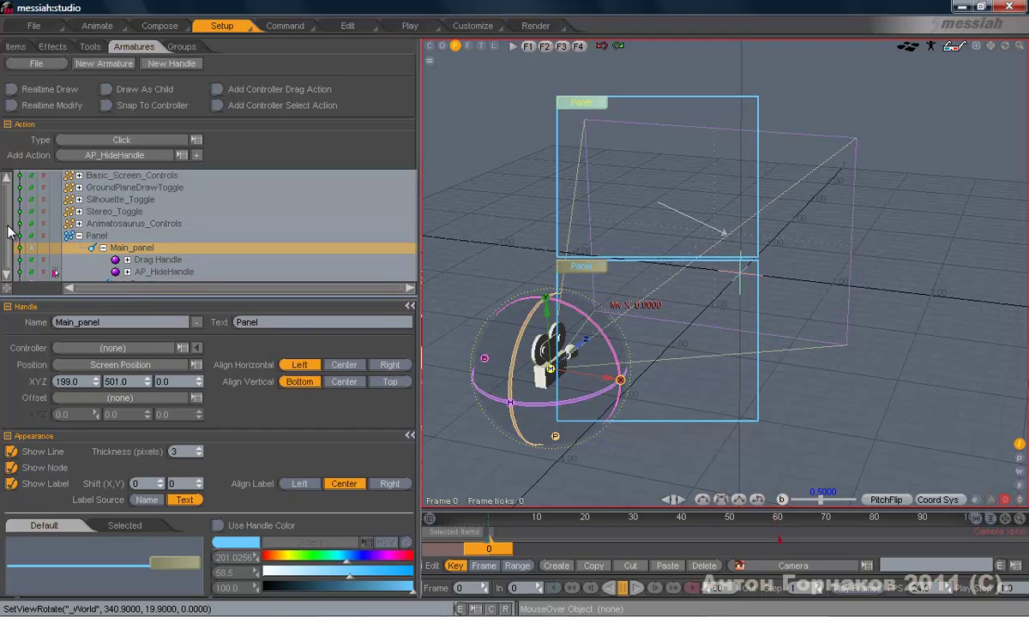
{"action": "scroll", "coordinate": [10, 231], "scroll_direction": "down", "scroll_amount": 2}
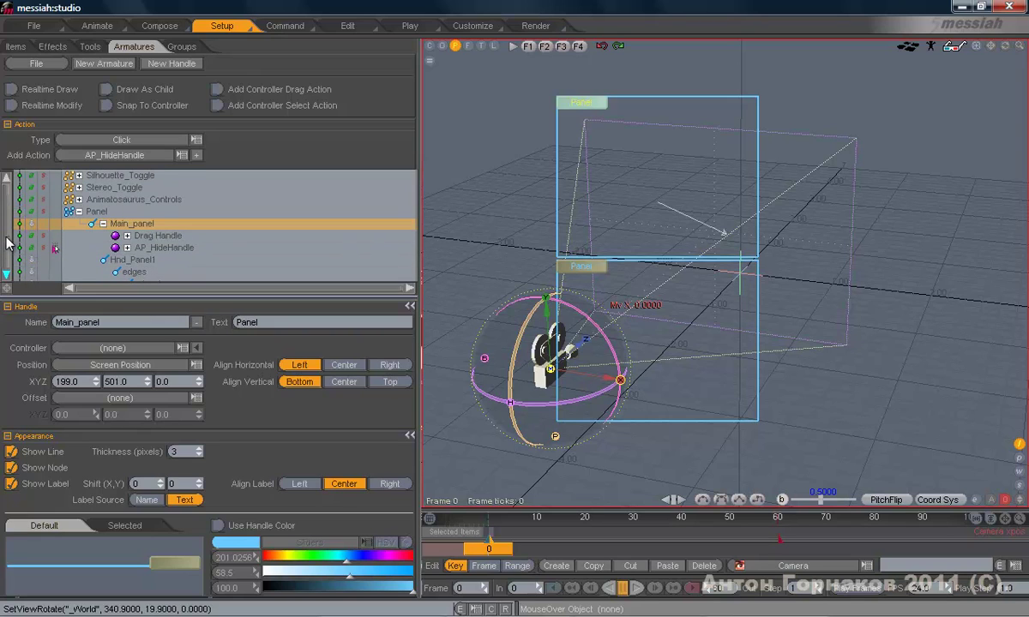
{"action": "left_click_drag", "start_coordinate": [6, 240], "coordinate": [6, 248]}
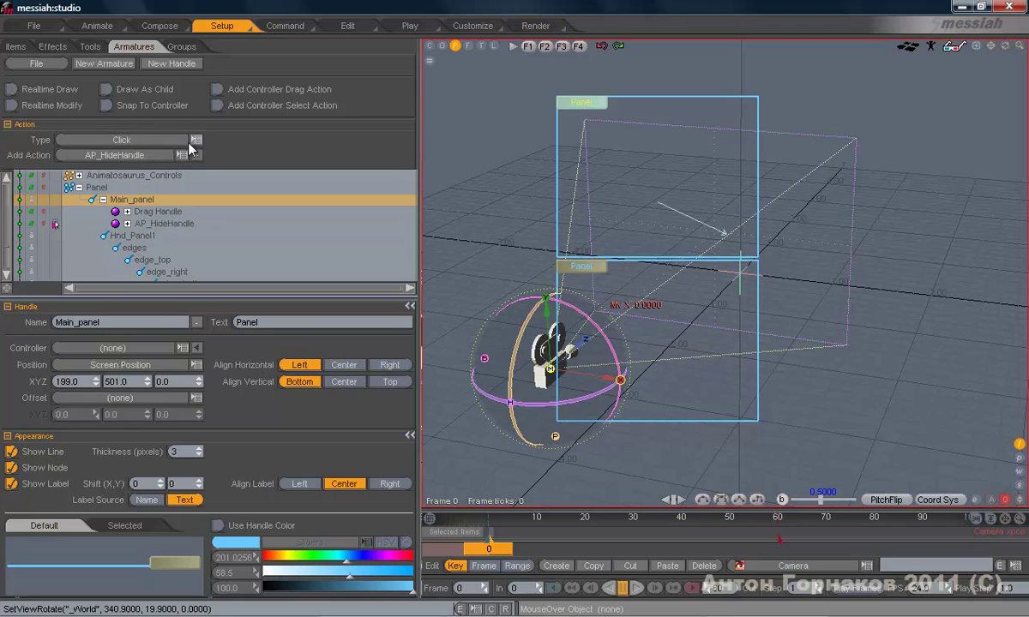
{"action": "left_click", "coordinate": [182, 155]}
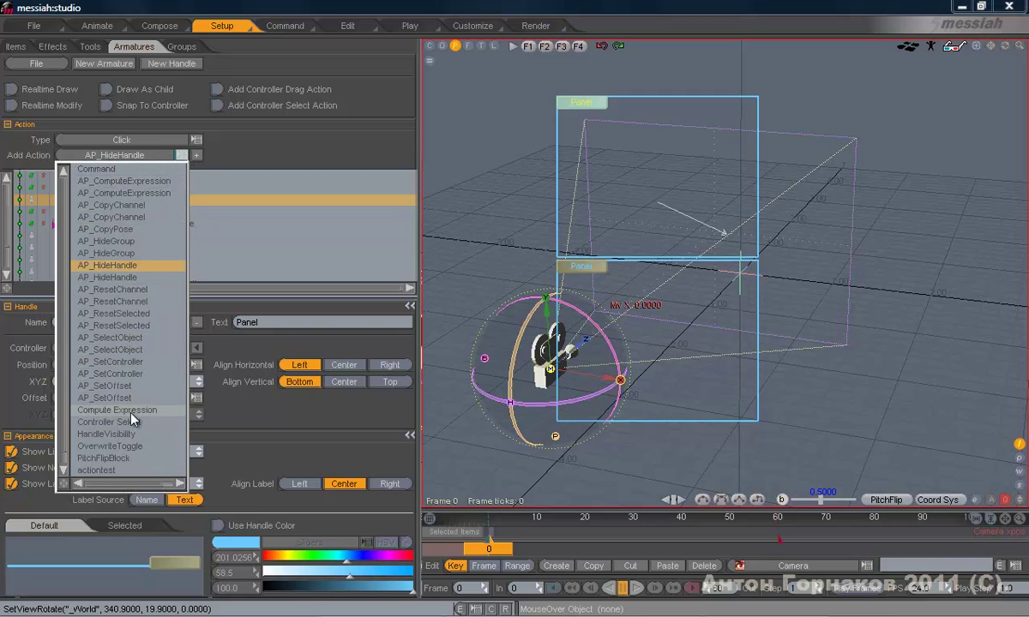
{"action": "left_click", "coordinate": [120, 388]}
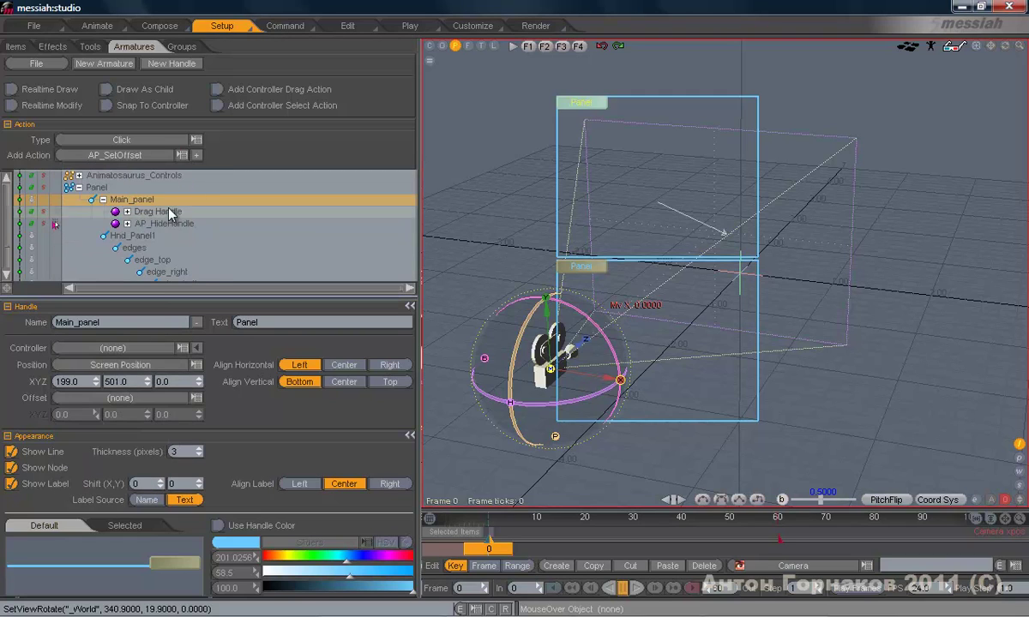
{"action": "left_click", "coordinate": [196, 155]}
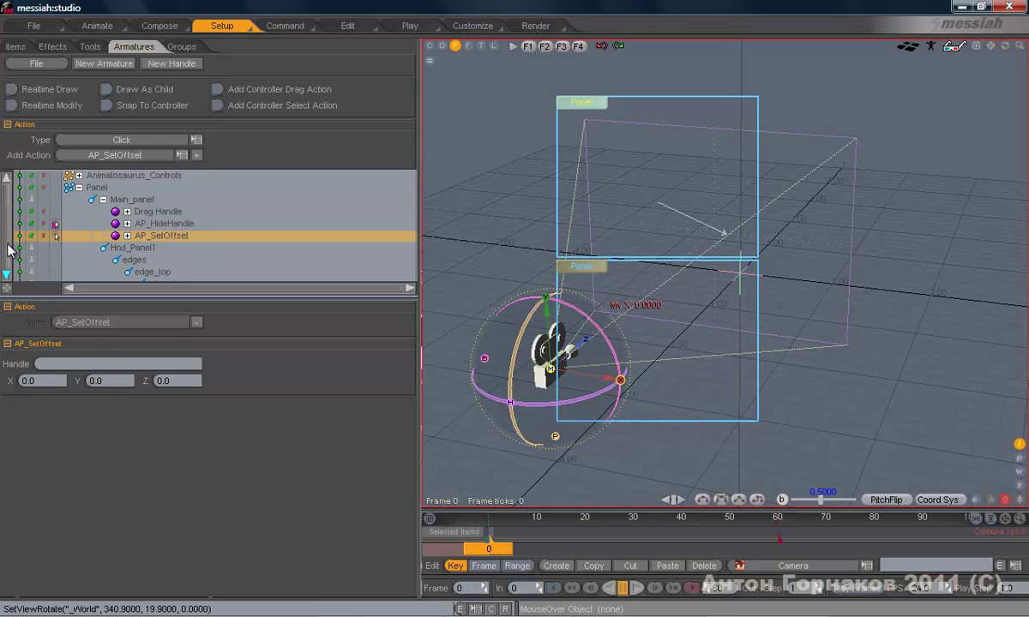
Set the AP_SetOffset action's target handle to Main_panel2 and match its mouse-trigger flag to the AP_HideHandle action's
{"action": "scroll", "coordinate": [6, 253], "scroll_direction": "down", "scroll_amount": 1}
{"action": "scroll", "coordinate": [7, 255], "scroll_direction": "down", "scroll_amount": 1}
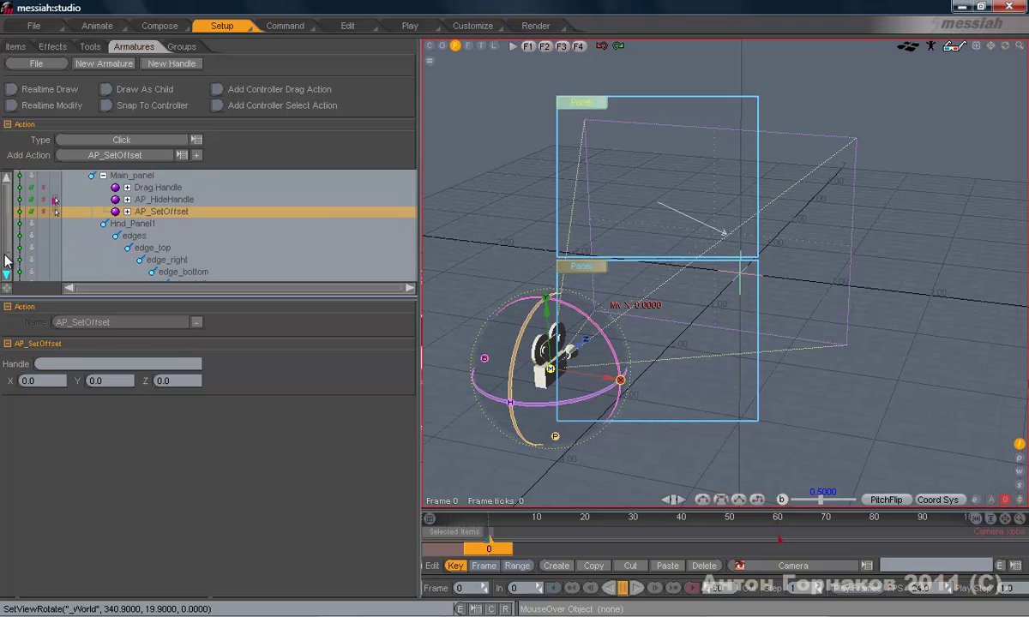
{"action": "scroll", "coordinate": [7, 261], "scroll_direction": "down", "scroll_amount": 1}
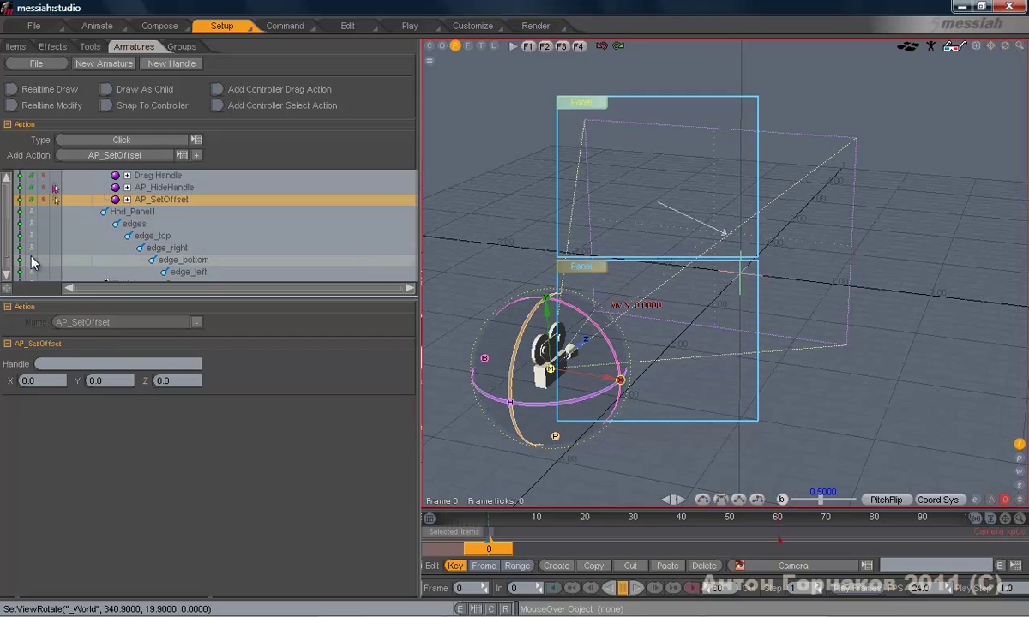
{"action": "scroll", "coordinate": [34, 264], "scroll_direction": "down", "scroll_amount": 1}
{"action": "left_click", "coordinate": [183, 273]}
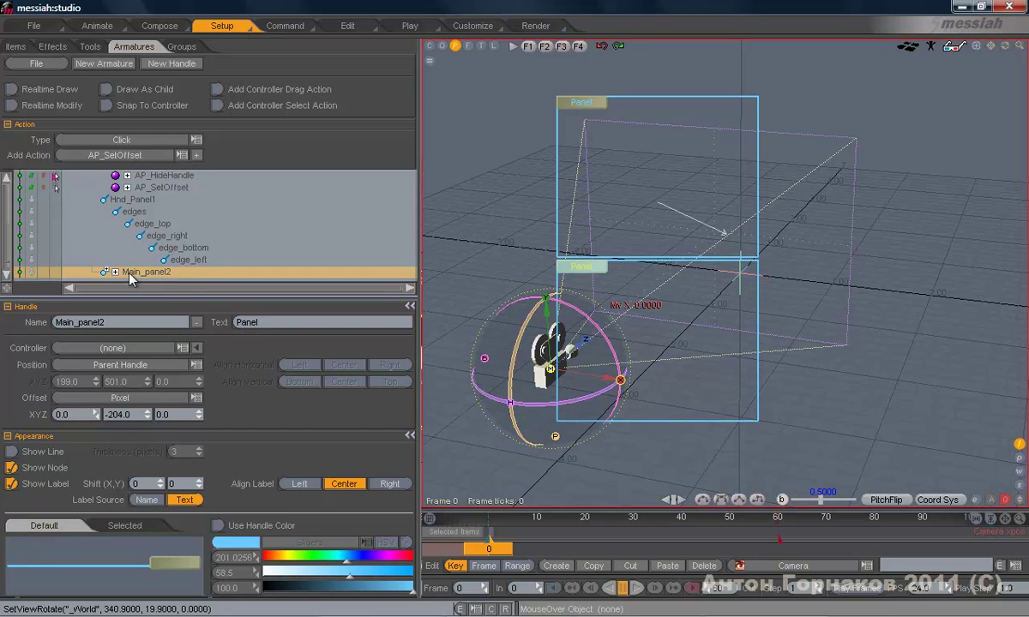
{"action": "double_click", "coordinate": [181, 271]}
{"action": "key", "text": "ctrl+c"}
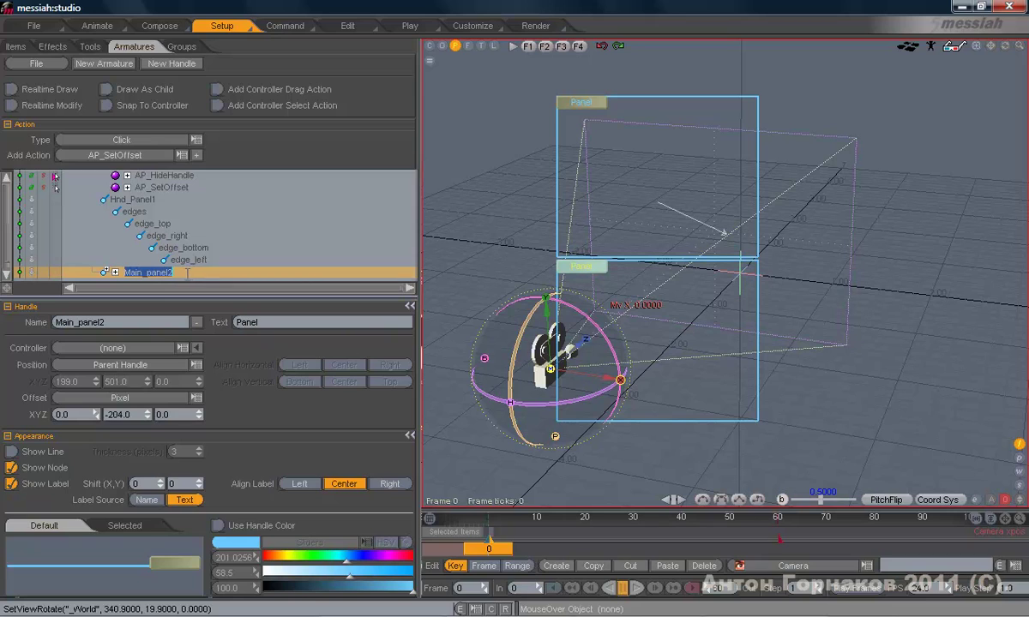
{"action": "left_click", "coordinate": [171, 187]}
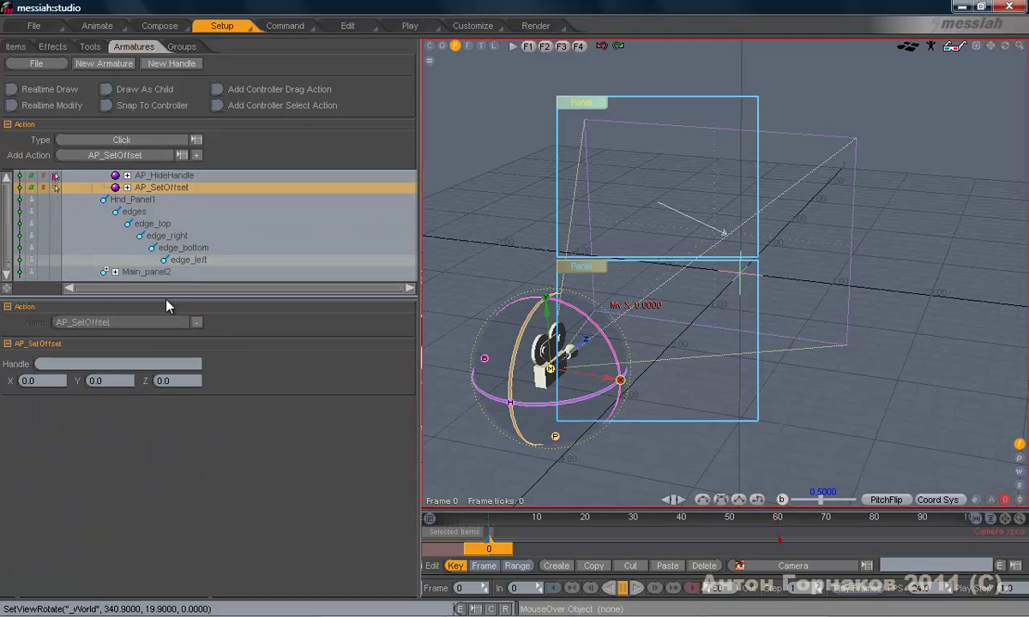
{"action": "left_click", "coordinate": [101, 363]}
{"action": "key", "text": "ctrl+v"}
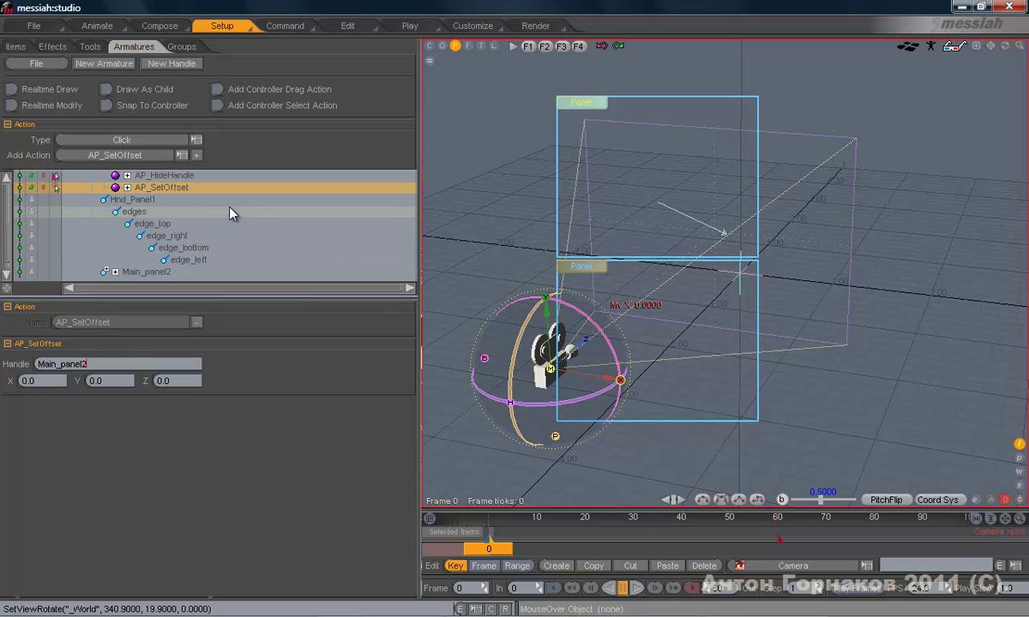
{"action": "left_click", "coordinate": [55, 188]}
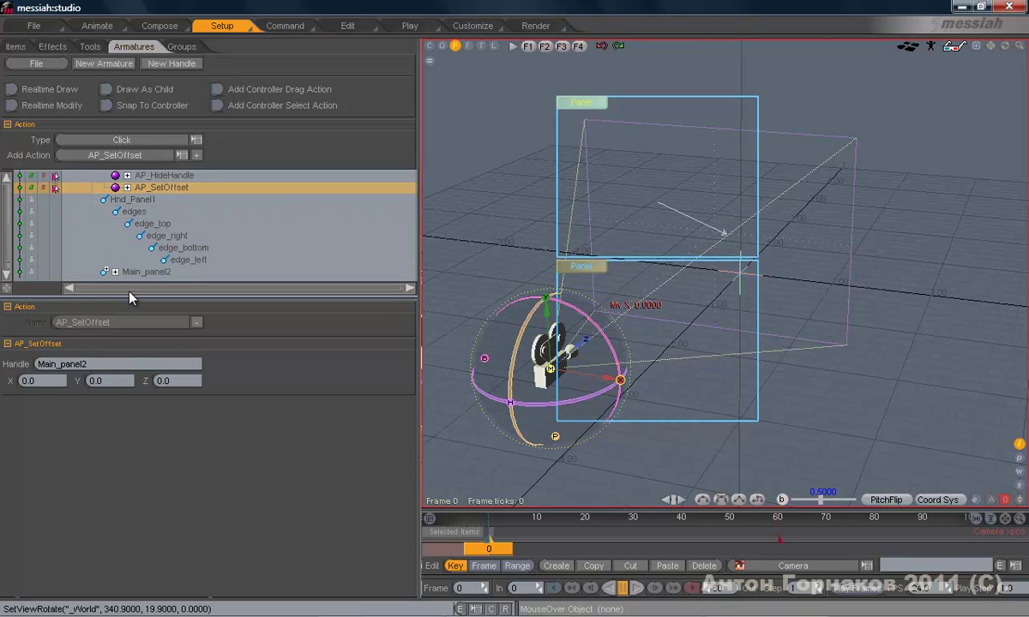
Set the Y offset of the AP_SetOffset action to 200
{"action": "left_click", "coordinate": [115, 380]}
{"action": "double_click", "coordinate": [109, 382]}
{"action": "type", "text": "200"}
{"action": "key", "text": "Return"}
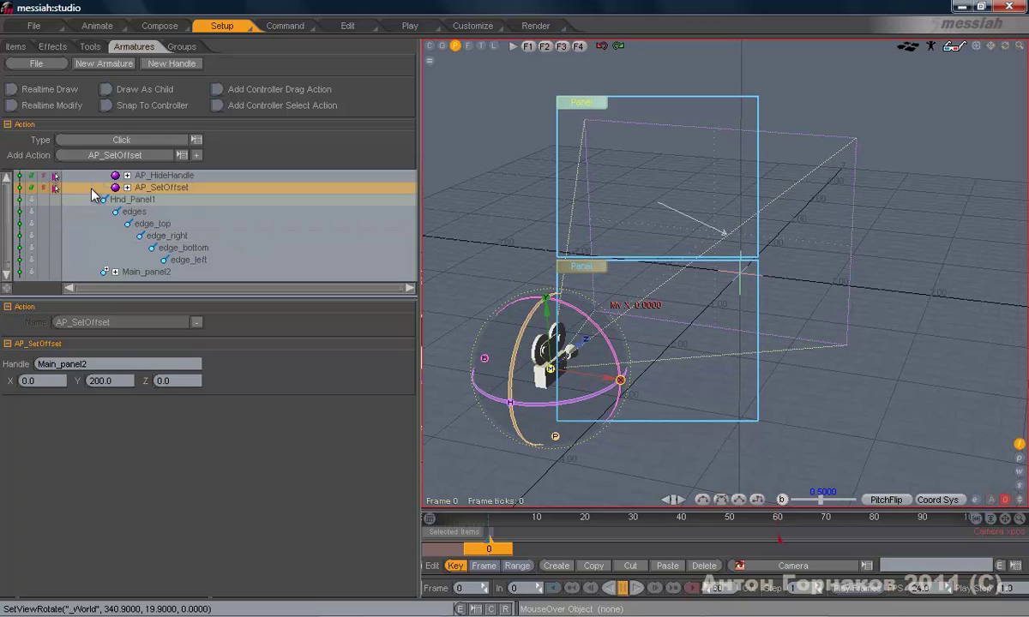
Test the offset action in animation mode by moving Main_panel and repeatedly triggering both panel buttons
{"action": "left_click", "coordinate": [92, 27]}
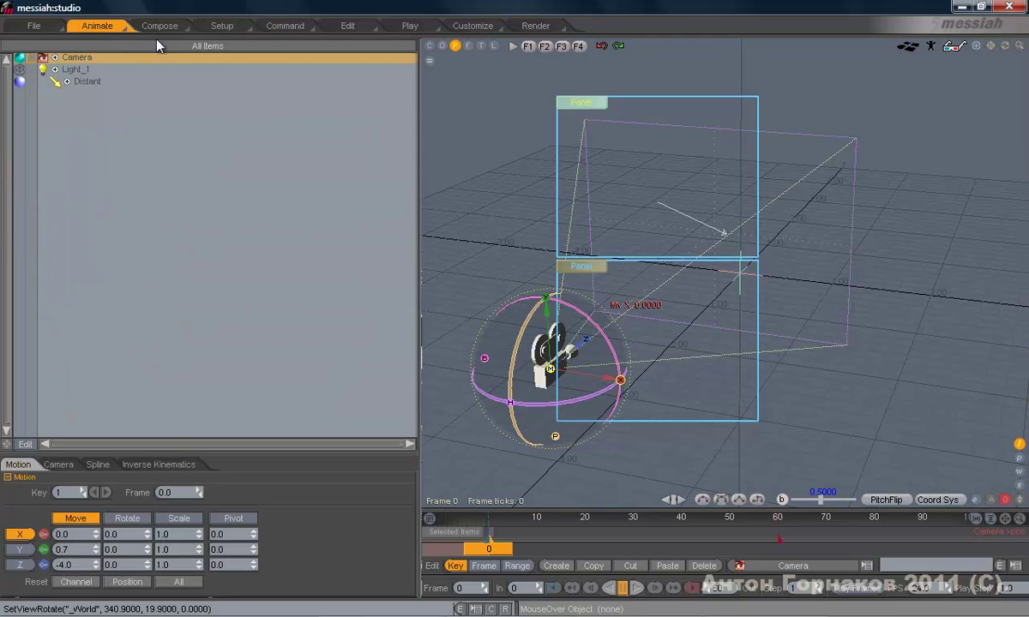
{"action": "left_click", "coordinate": [582, 104]}
{"action": "left_click_drag", "start_coordinate": [591, 104], "coordinate": [636, 230]}
{"action": "left_click", "coordinate": [636, 231]}
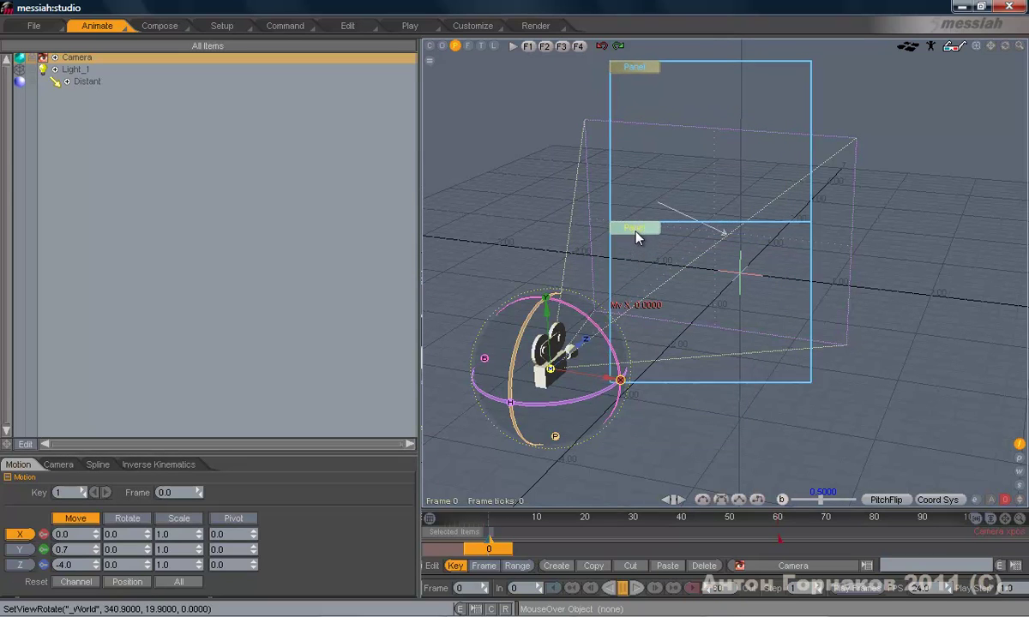
{"action": "left_click", "coordinate": [636, 230]}
{"action": "left_click", "coordinate": [637, 228]}
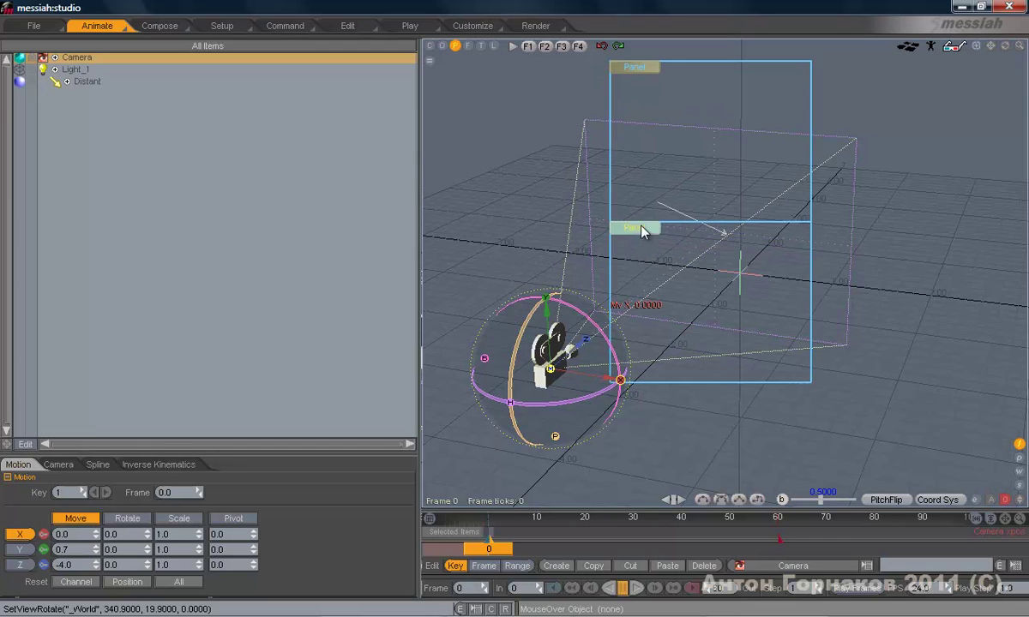
{"action": "left_click", "coordinate": [635, 68]}
{"action": "left_click", "coordinate": [639, 67]}
{"action": "left_click", "coordinate": [638, 68]}
{"action": "left_click", "coordinate": [639, 68]}
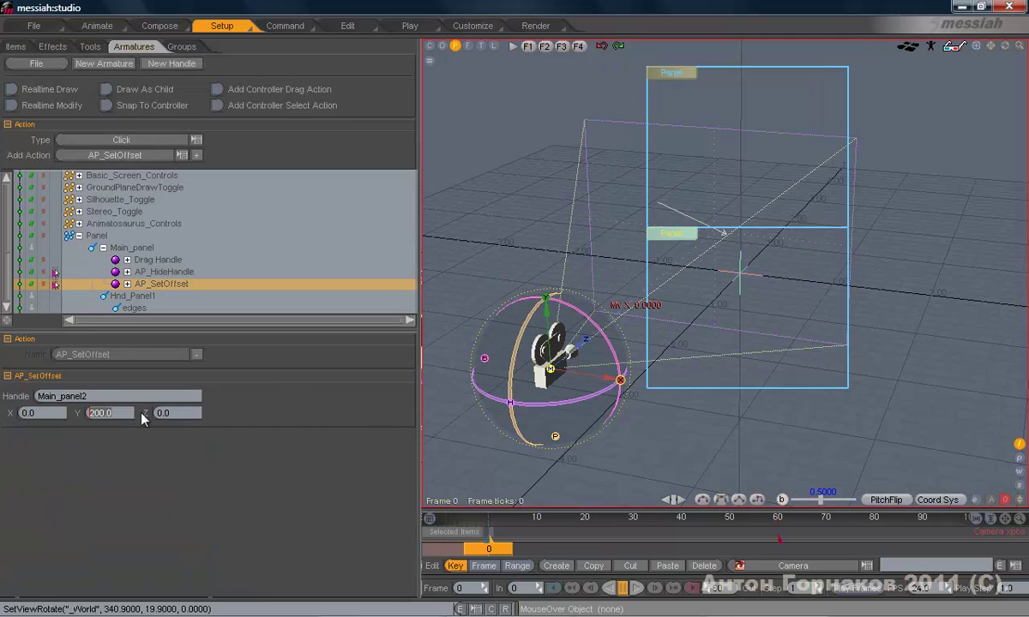
Set the Y offset of Main_panel's AP_SetOffset action to -100
{"action": "type", "text": "-100"}
{"action": "key", "text": "Return"}
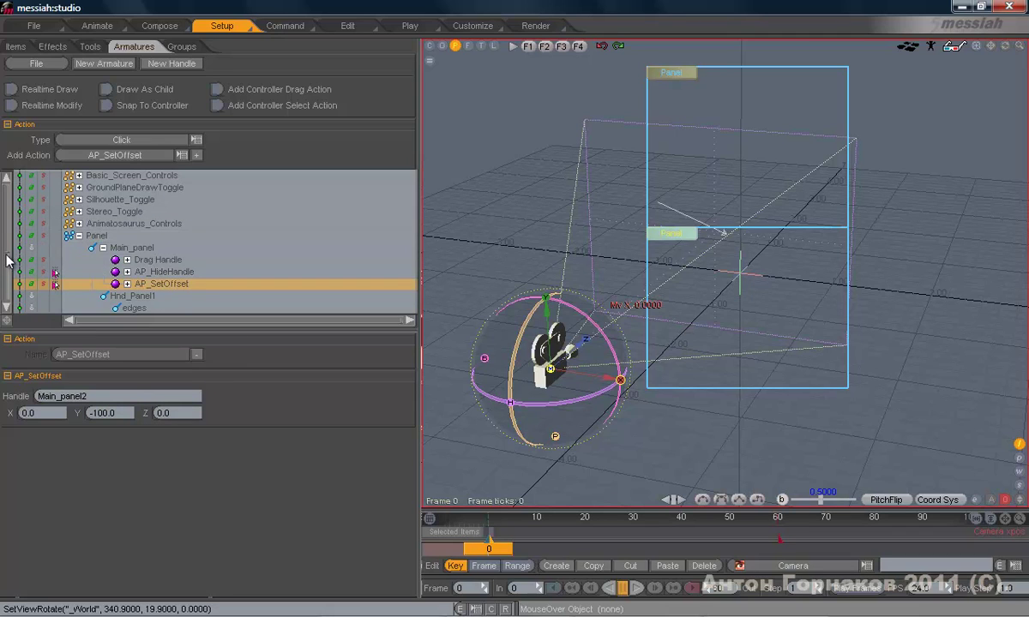
{"action": "scroll", "coordinate": [7, 257], "scroll_direction": "down", "scroll_amount": 3}
{"action": "scroll", "coordinate": [7, 260], "scroll_direction": "up", "scroll_amount": 1}
{"action": "scroll", "coordinate": [7, 268], "scroll_direction": "down", "scroll_amount": 1}
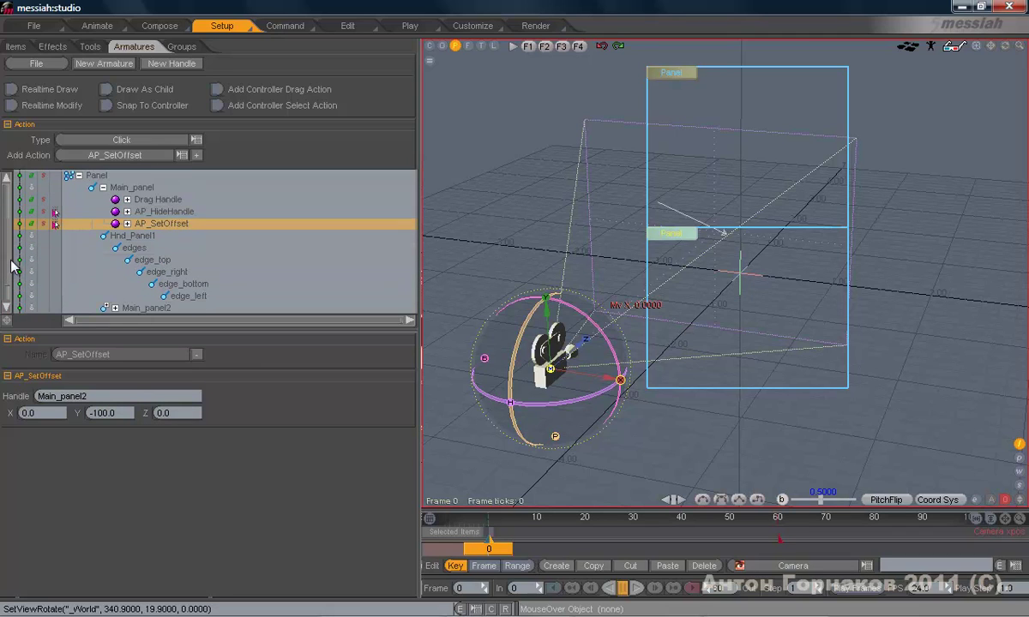
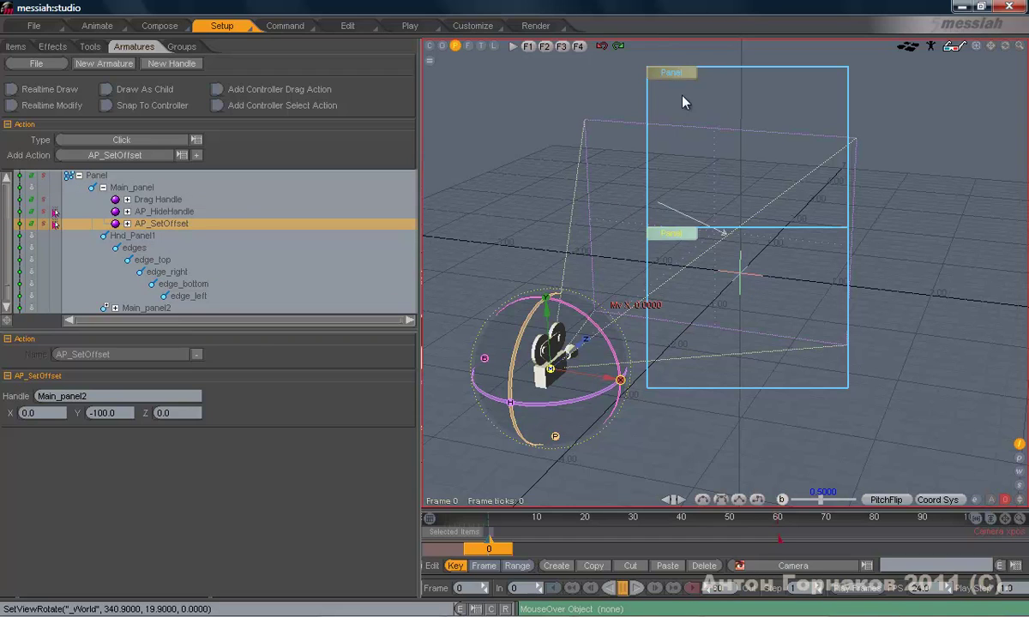
Duplicate the AP_HideHandle action of the Main_panel handle
{"action": "left_click", "coordinate": [176, 201]}
{"action": "left_click", "coordinate": [176, 212]}
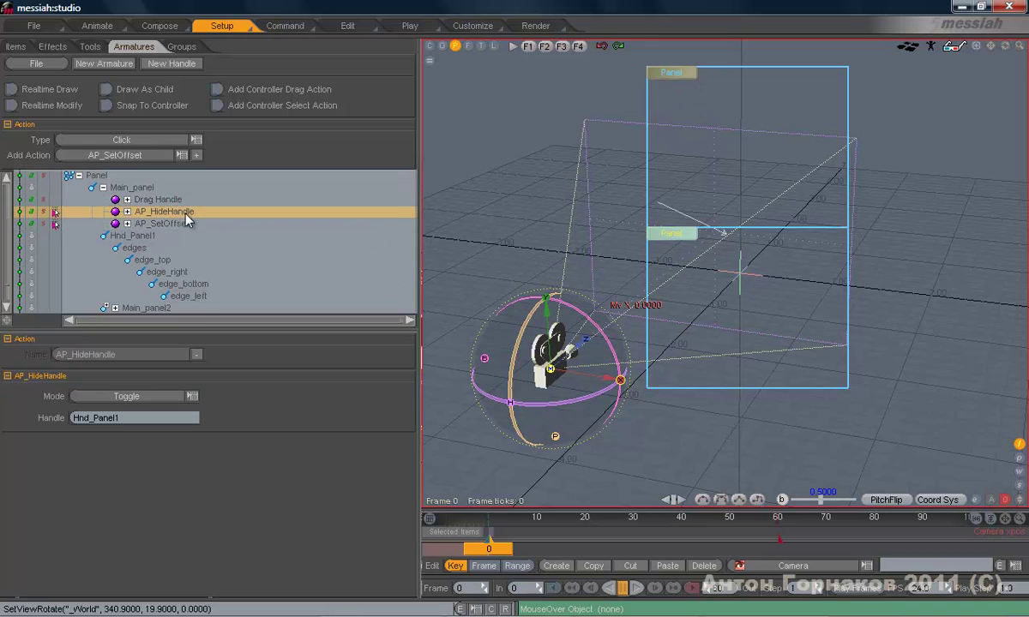
{"action": "right_click", "coordinate": [202, 217]}
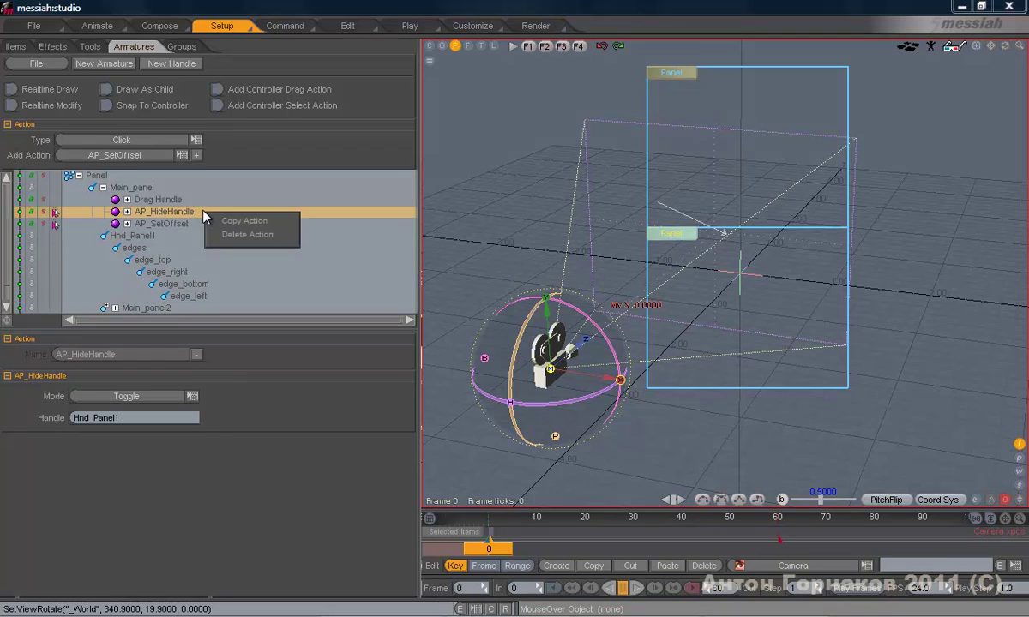
{"action": "left_click", "coordinate": [247, 221]}
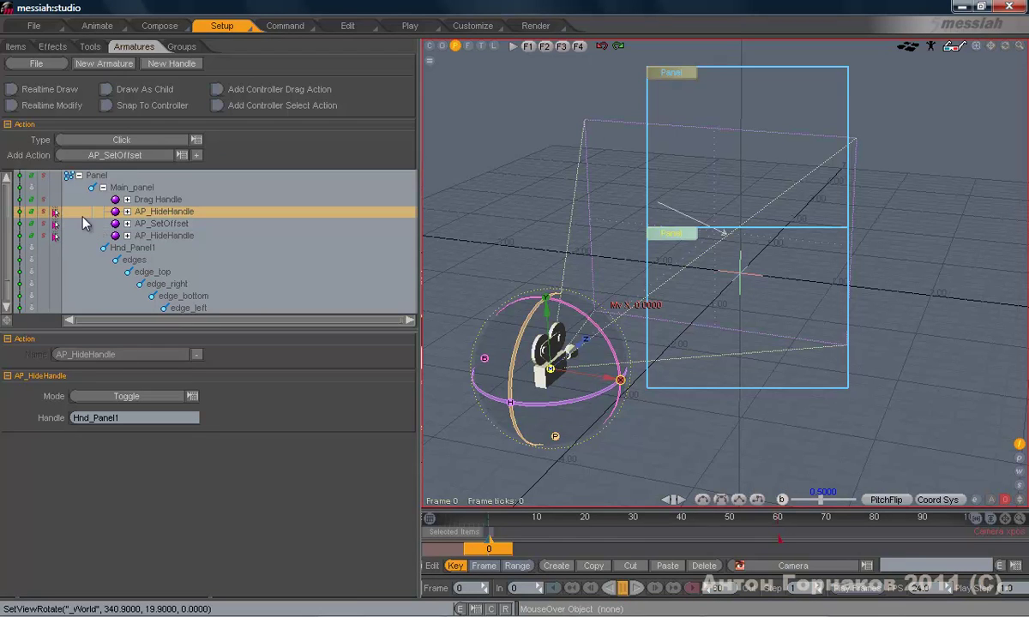
Set the mode of Main_panel's first AP_HideHandle action, which targets Hnd_Panel1, to Show
{"action": "left_click", "coordinate": [126, 212]}
{"action": "left_click", "coordinate": [127, 260]}
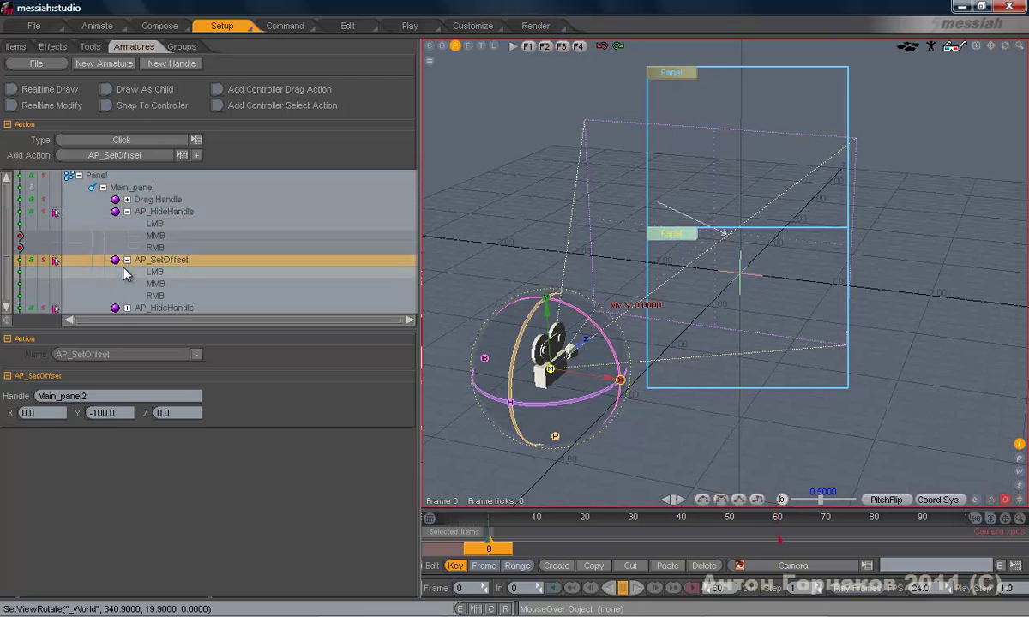
{"action": "scroll", "coordinate": [9, 266], "scroll_direction": "down", "scroll_amount": 1}
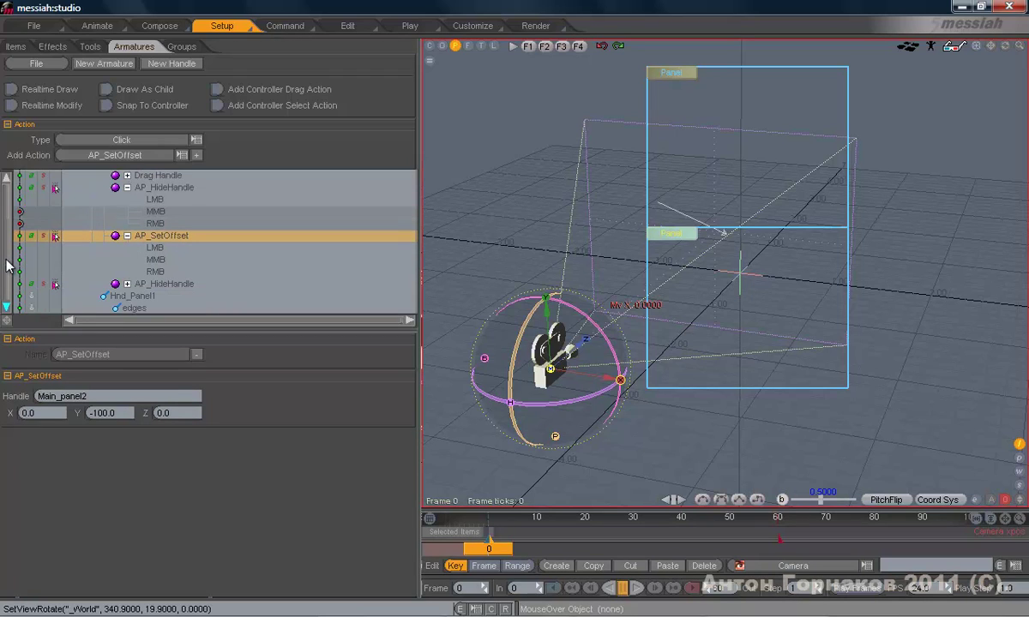
{"action": "left_click", "coordinate": [163, 187]}
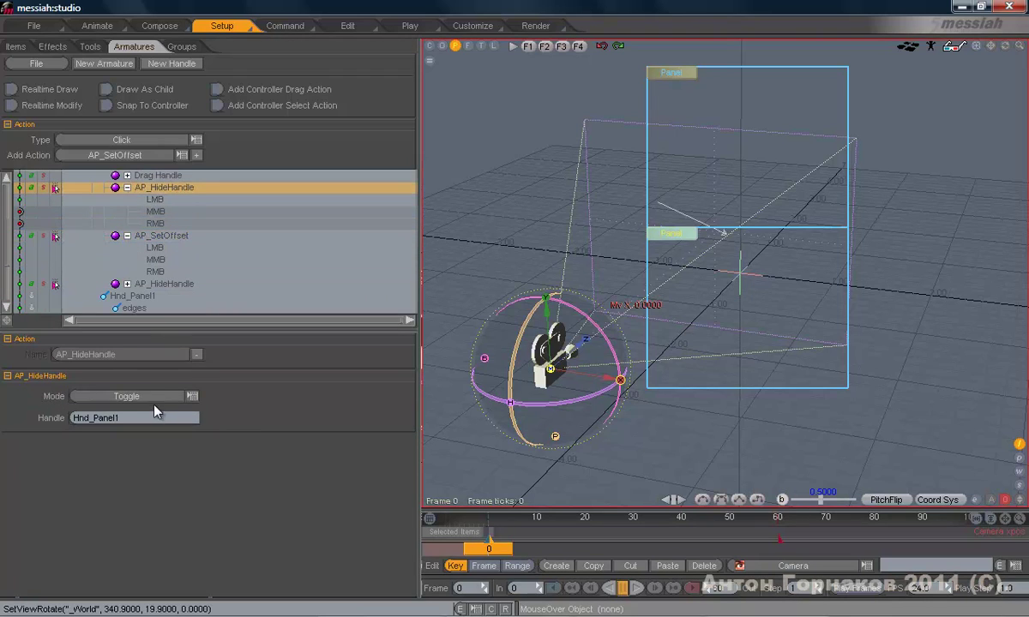
{"action": "left_click", "coordinate": [55, 188]}
{"action": "left_click", "coordinate": [55, 188]}
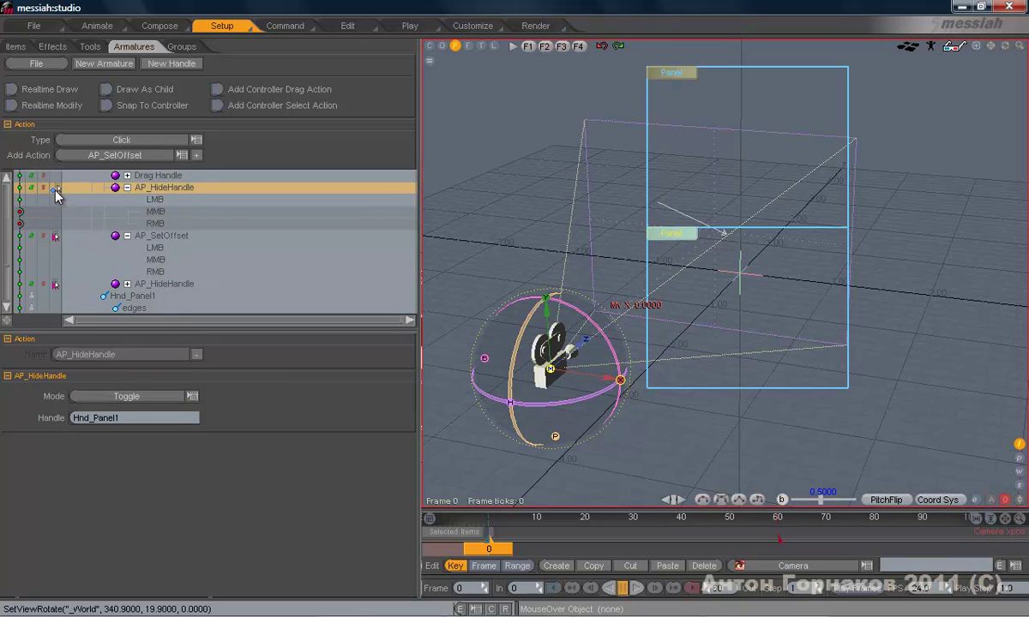
{"action": "left_click", "coordinate": [55, 188]}
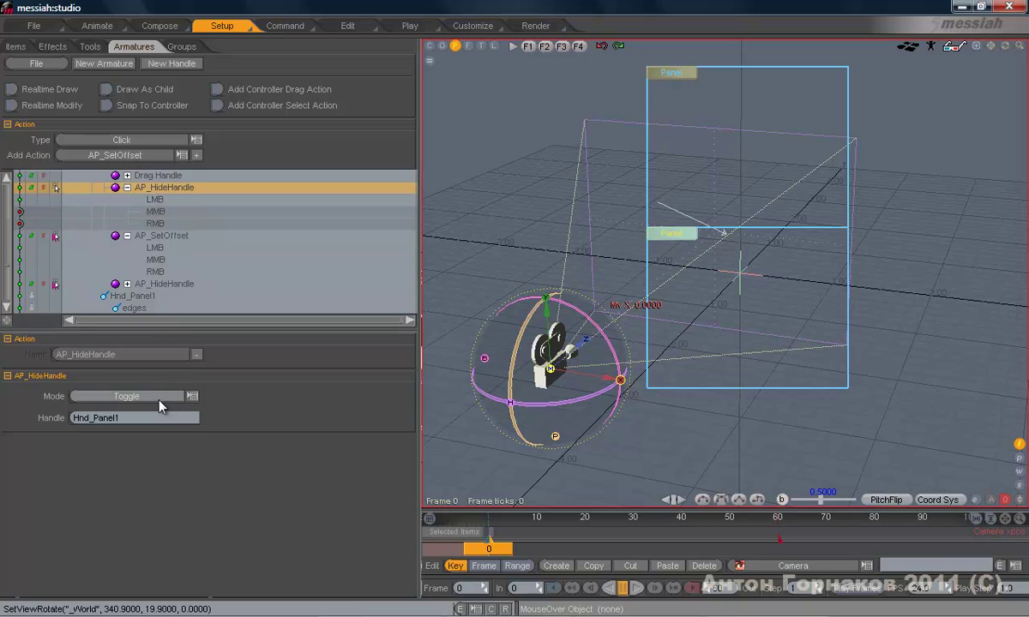
{"action": "left_click", "coordinate": [55, 188]}
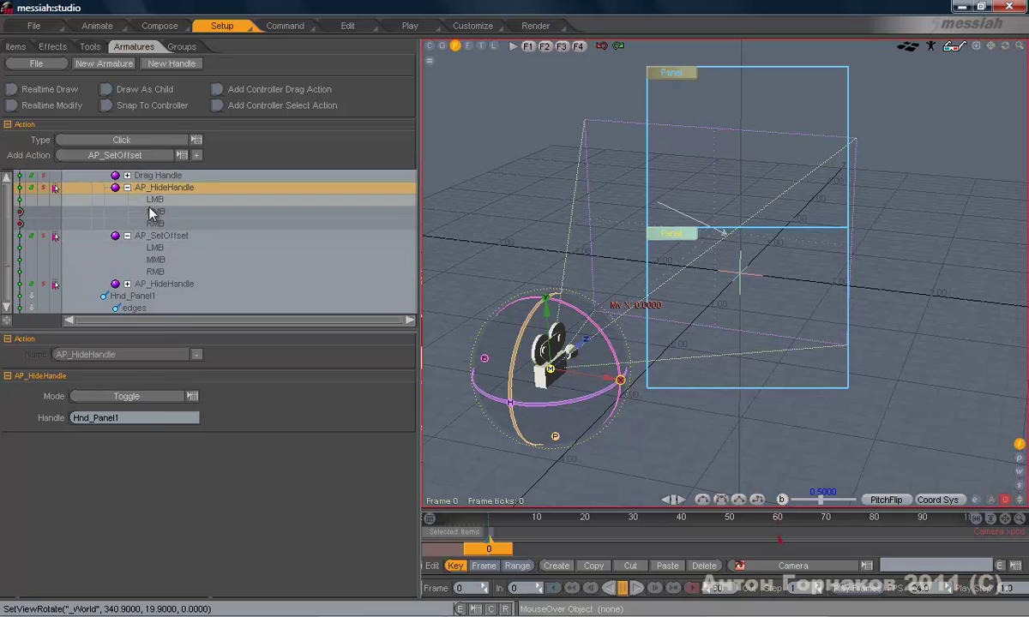
{"action": "left_click", "coordinate": [150, 396]}
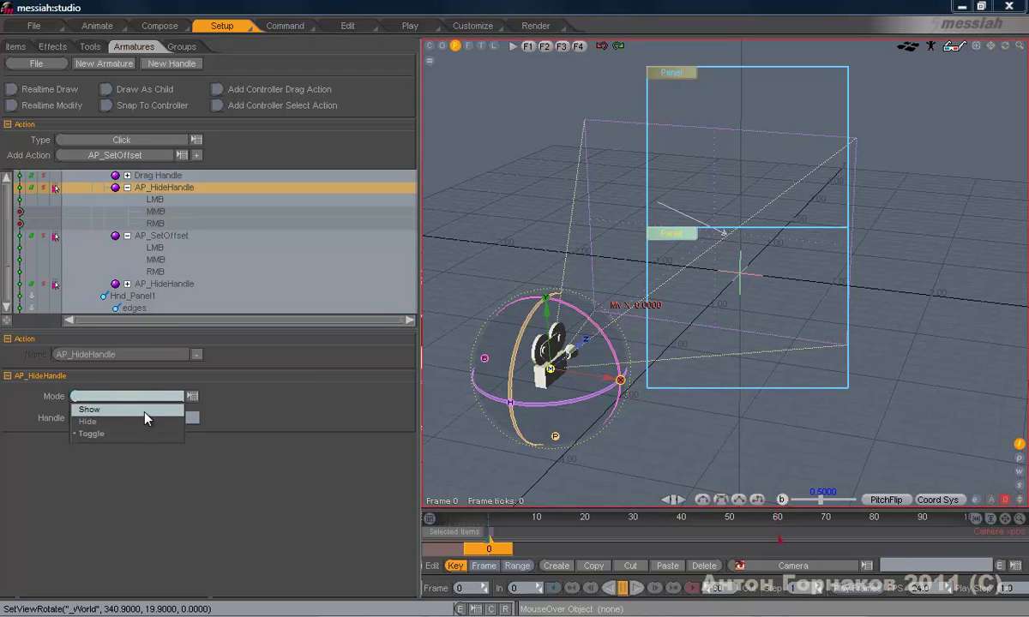
{"action": "left_click", "coordinate": [137, 410]}
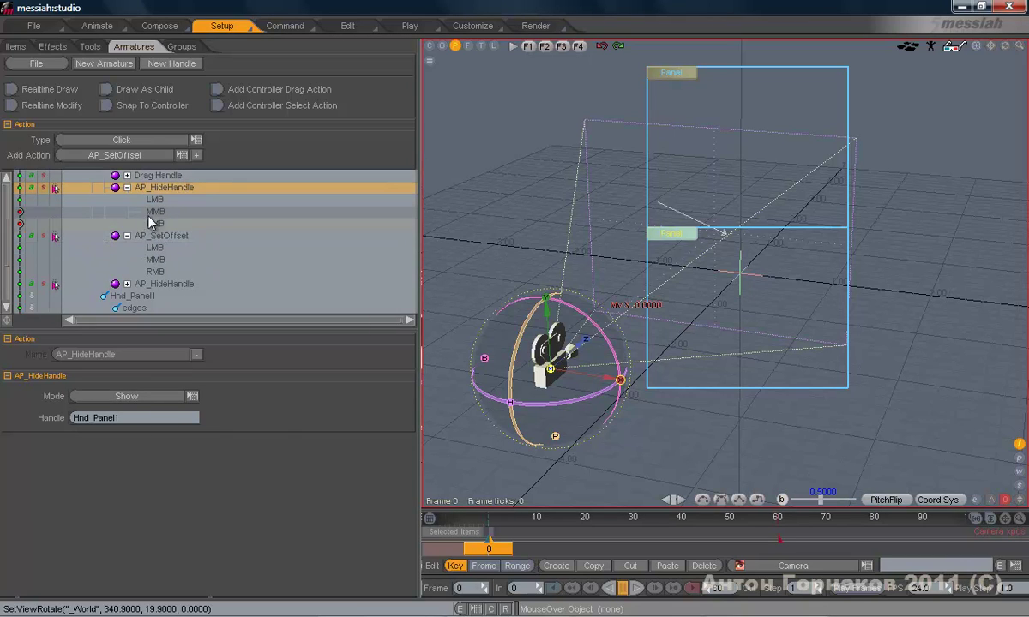
Set the duplicated AP_HideHandle action of Main_panel to Hide mode with only its RMB trigger enabled
{"action": "left_click", "coordinate": [164, 285]}
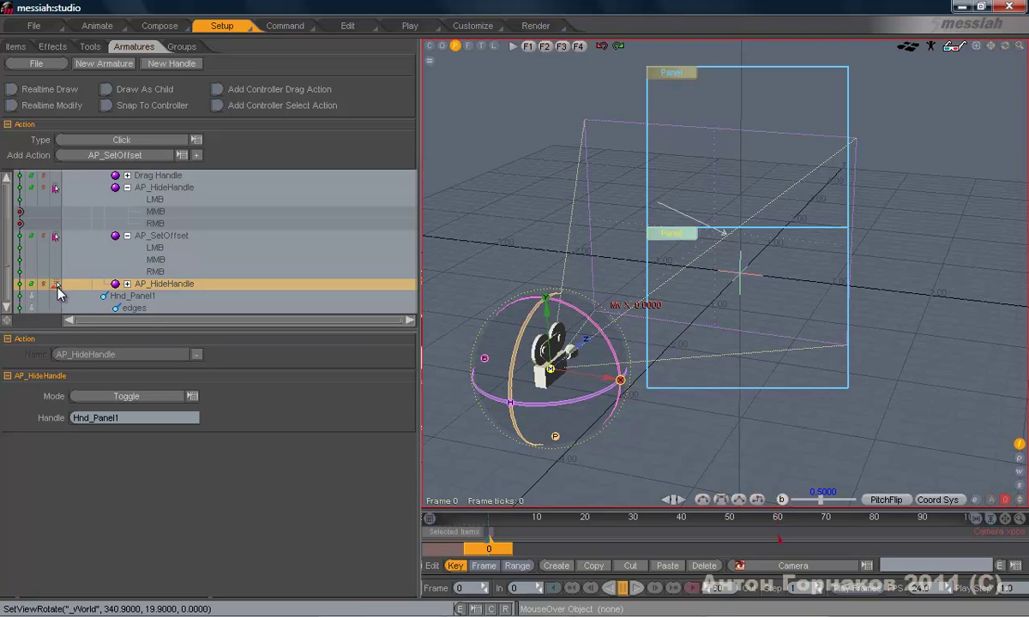
{"action": "left_click", "coordinate": [127, 283]}
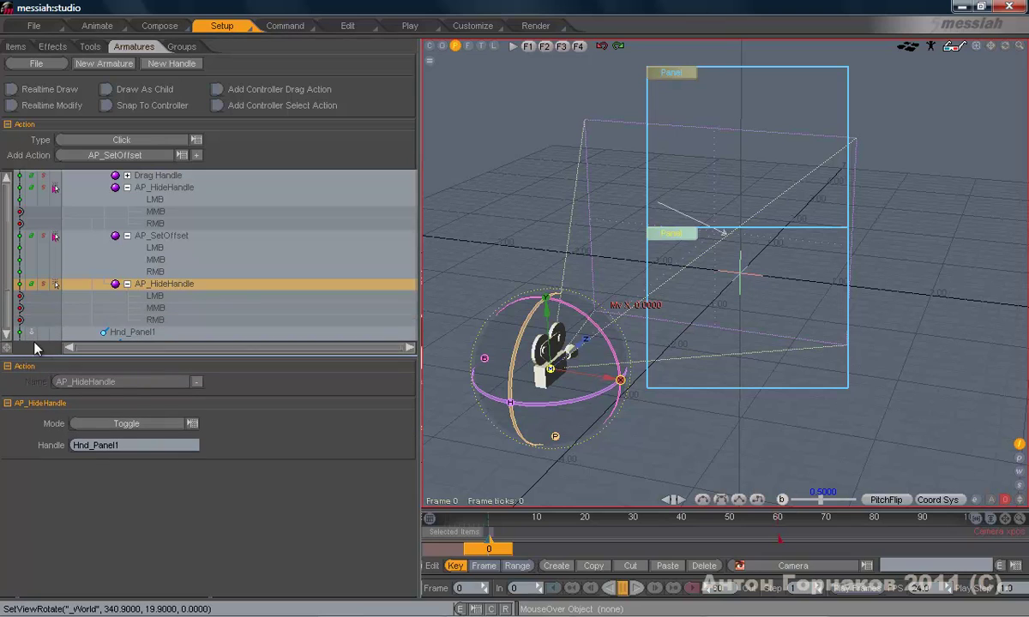
{"action": "left_click_drag", "start_coordinate": [63, 356], "coordinate": [62, 319]}
{"action": "left_click", "coordinate": [167, 387]}
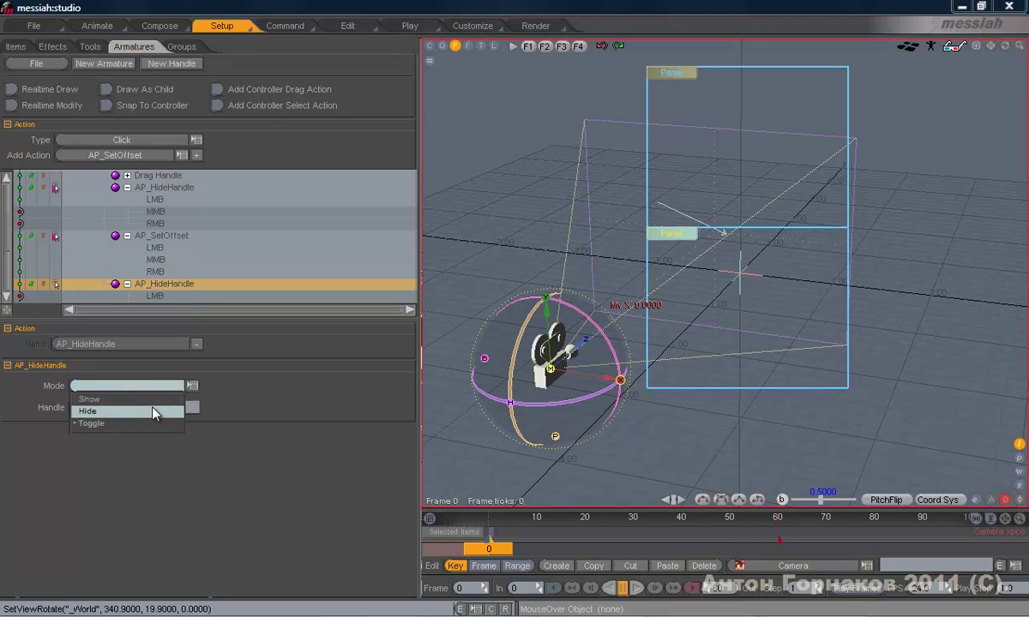
{"action": "left_click", "coordinate": [155, 412]}
{"action": "left_click_drag", "start_coordinate": [146, 322], "coordinate": [150, 386]}
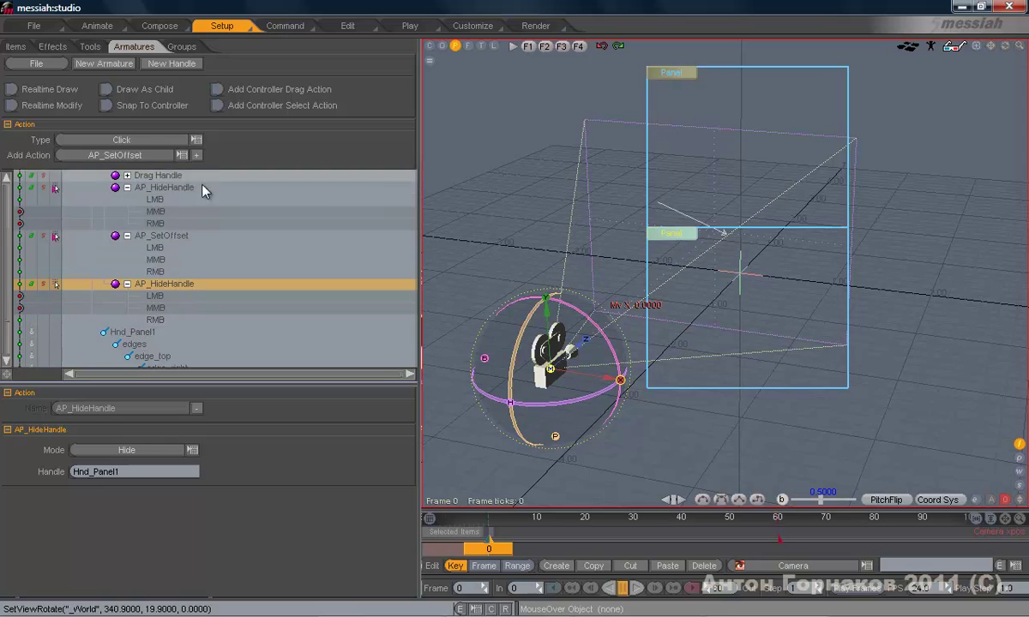
Limit Main_panel's AP_SetOffset action to the RMB trigger and set its Y offset to -20
{"action": "left_click", "coordinate": [173, 240]}
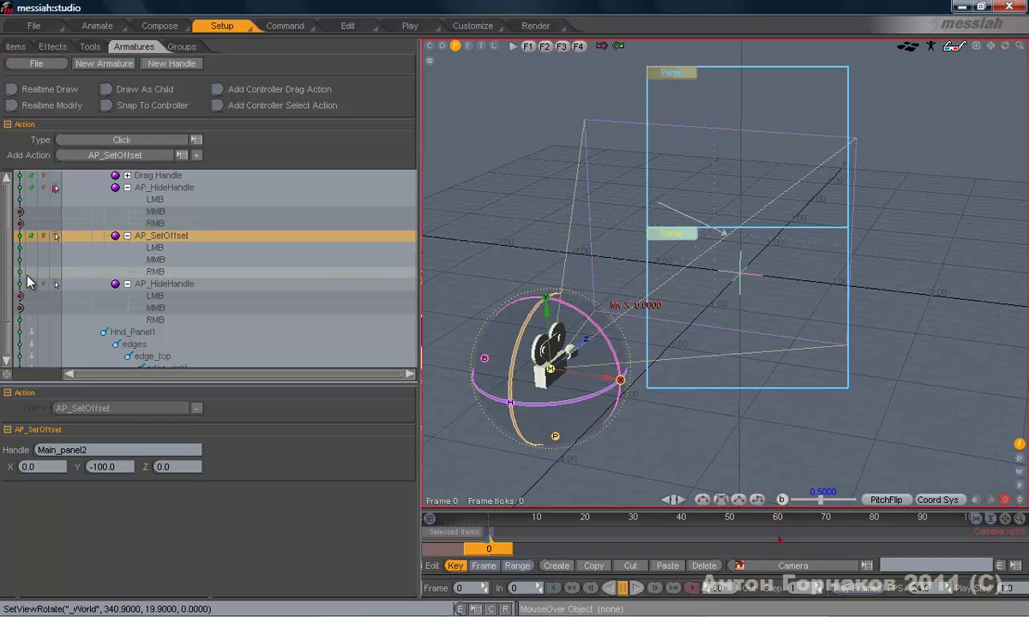
{"action": "left_click", "coordinate": [158, 271]}
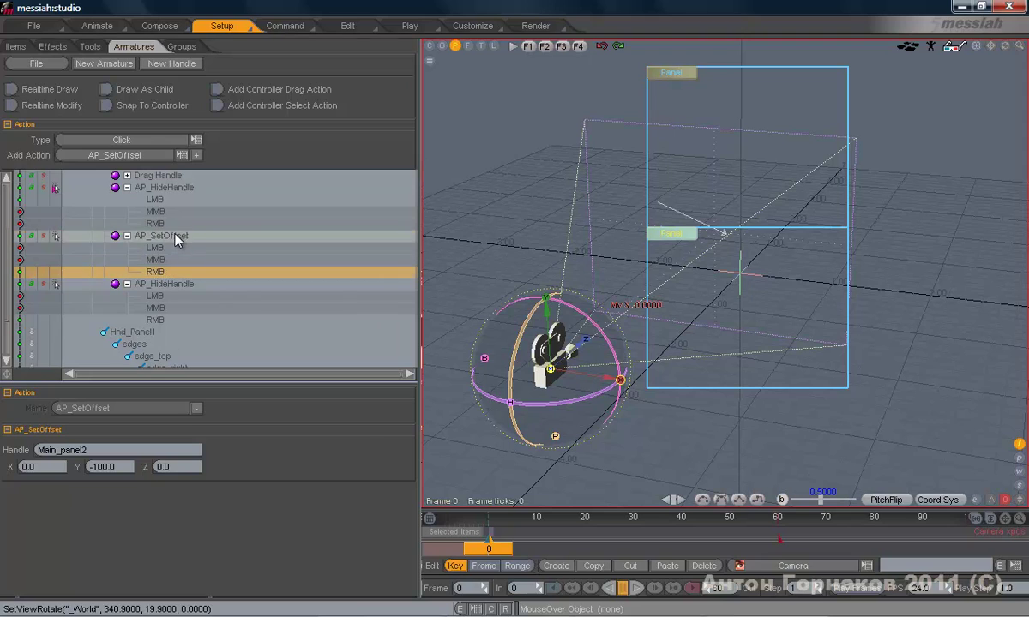
{"action": "left_click", "coordinate": [169, 235]}
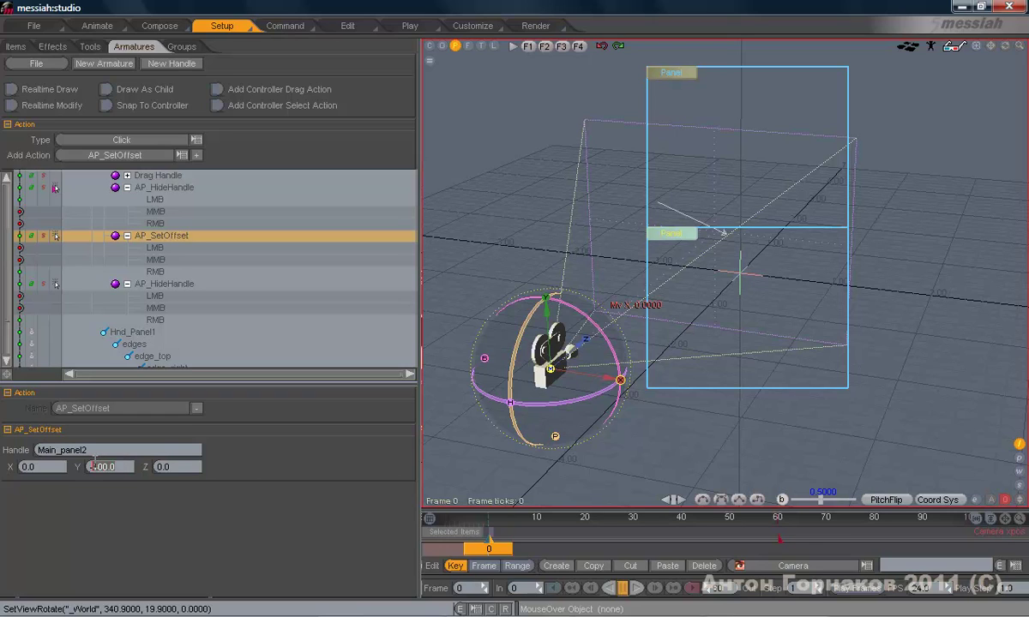
{"action": "type", "text": "-20"}
{"action": "key", "text": "Return"}
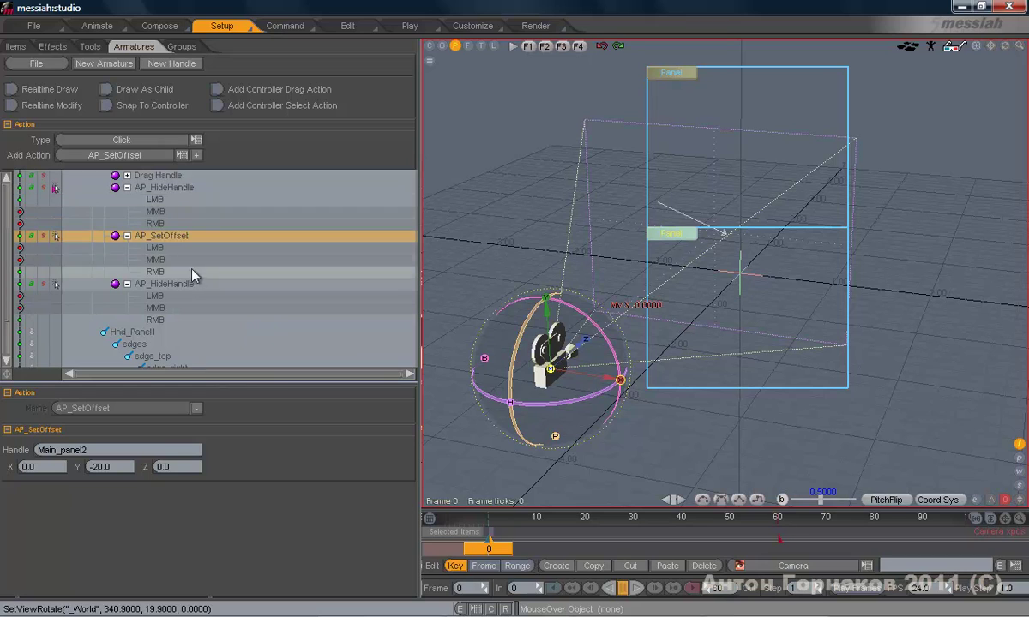
Collapse Main_panel's actions and reorder the second AP_HideHandle action so it sits directly above AP_SetOffset
{"action": "left_click", "coordinate": [127, 187]}
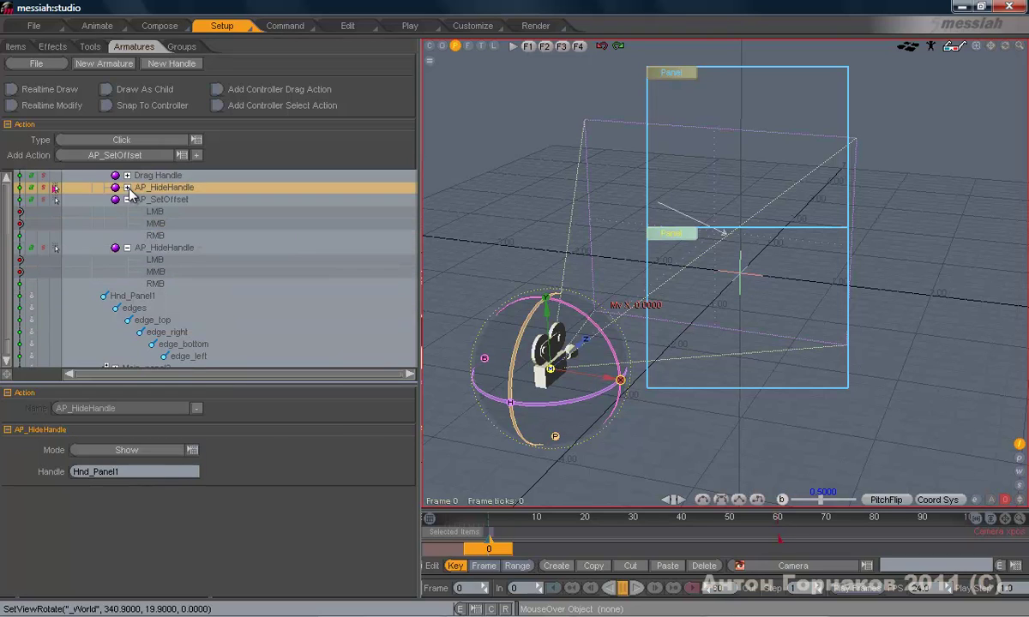
{"action": "left_click", "coordinate": [127, 198]}
{"action": "left_click", "coordinate": [127, 224]}
{"action": "left_click", "coordinate": [176, 260]}
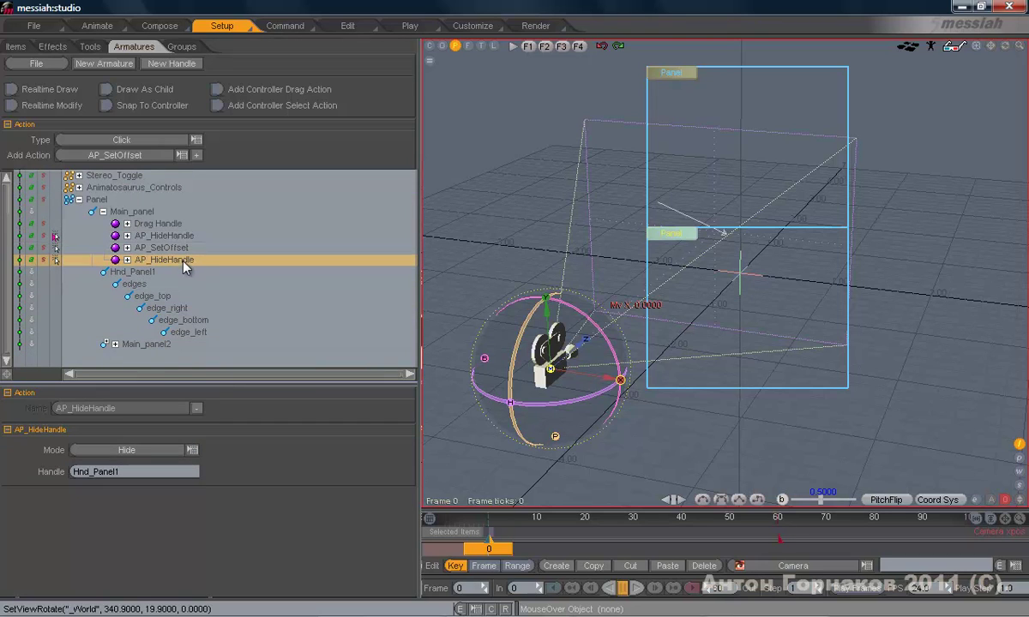
{"action": "left_click_drag", "start_coordinate": [187, 246], "coordinate": [192, 244]}
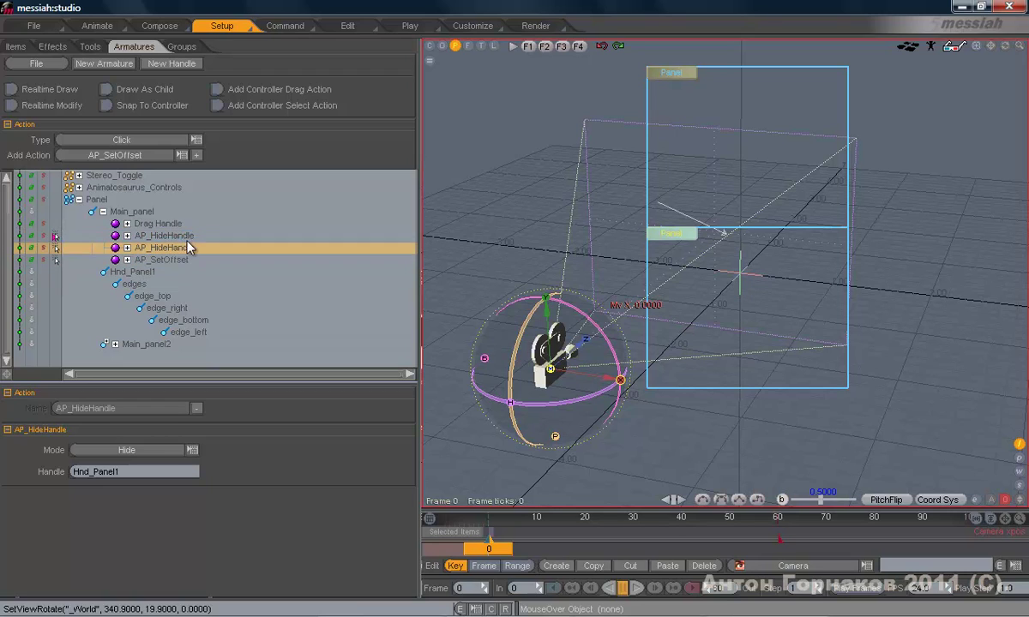
Duplicate Main_panel's AP_SetOffset action and switch the upper copy's click state to match the first AP_HideHandle action
{"action": "left_click", "coordinate": [170, 261]}
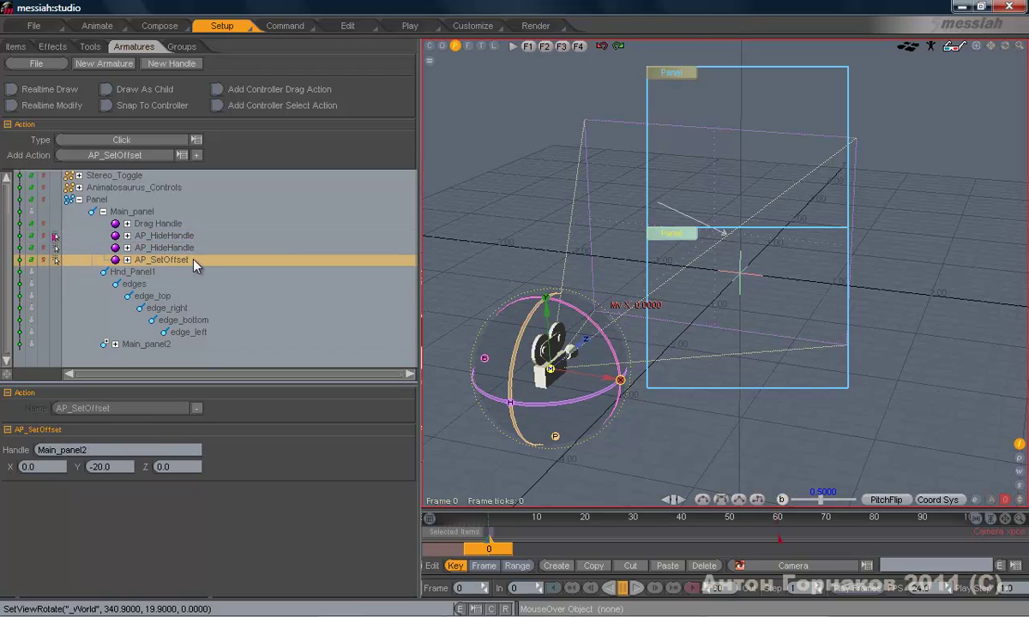
{"action": "right_click", "coordinate": [198, 263]}
{"action": "left_click", "coordinate": [235, 270]}
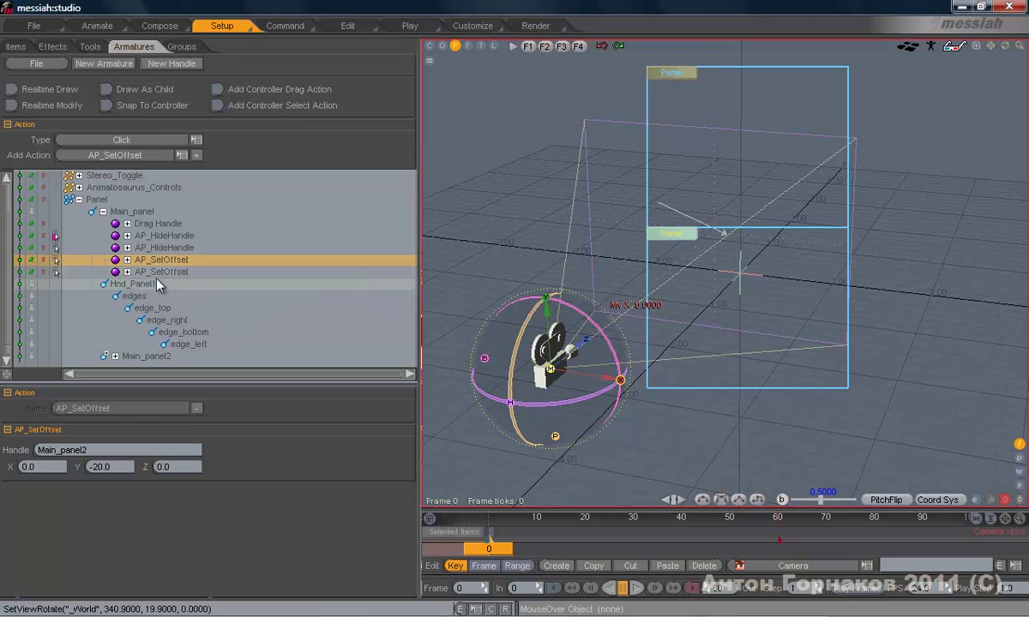
{"action": "left_click", "coordinate": [127, 271]}
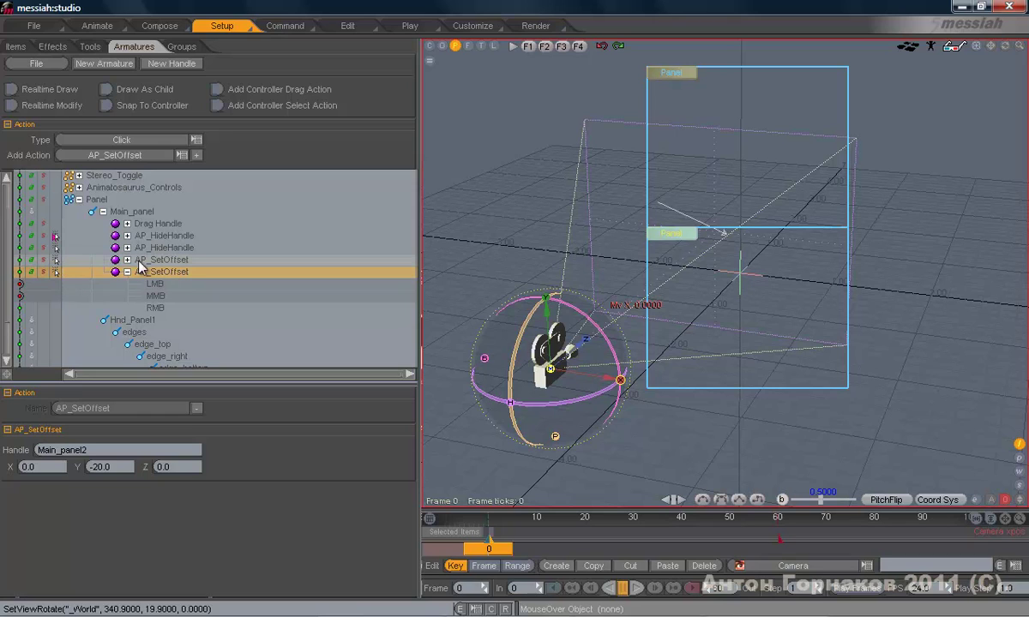
{"action": "left_click", "coordinate": [55, 260]}
{"action": "left_click", "coordinate": [148, 260]}
{"action": "left_click", "coordinate": [141, 271]}
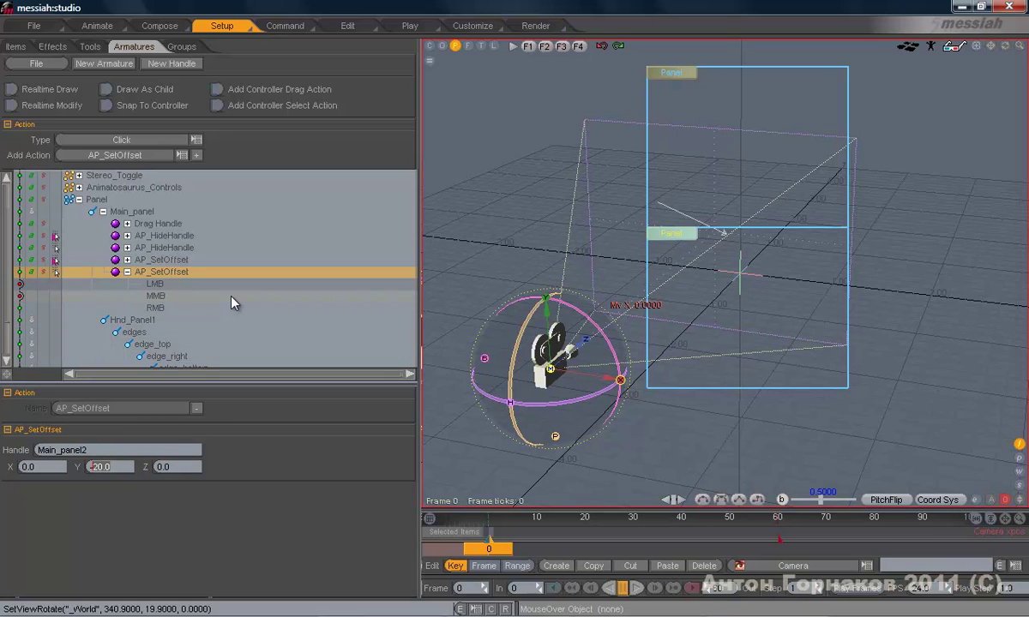
{"action": "type", "text": "-10"}
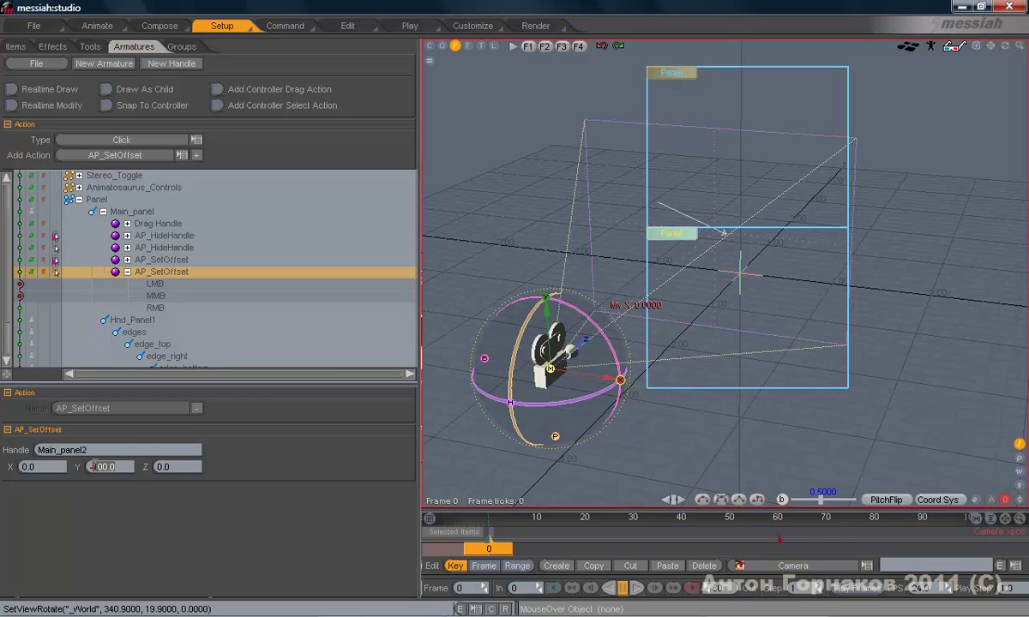
{"action": "key", "text": "Delete"}
{"action": "key", "text": "Delete"}
{"action": "key", "text": "Delete"}
{"action": "type", "text": "20"}
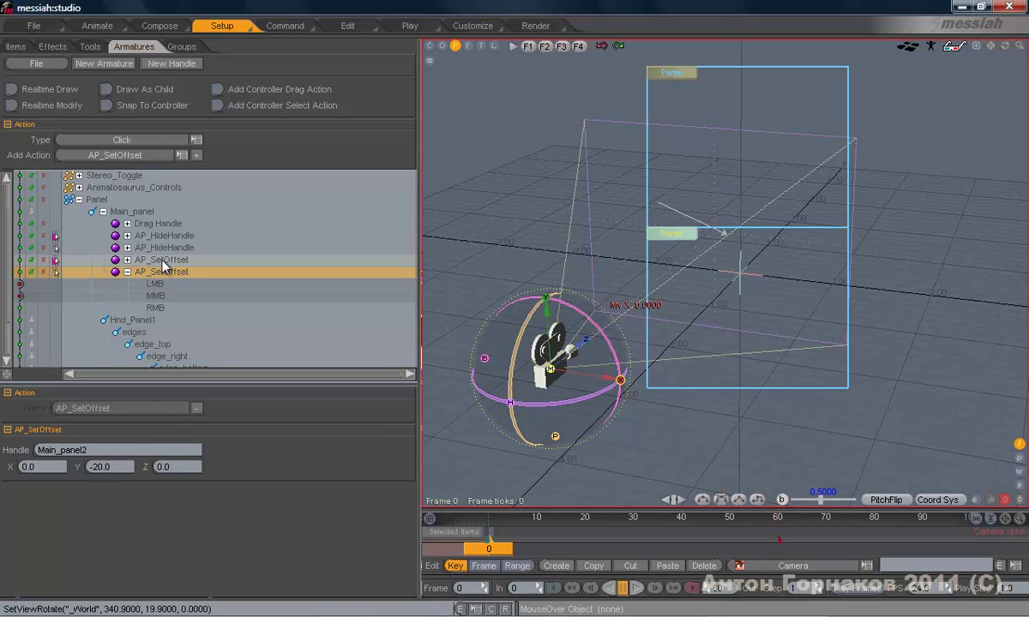
Set the Y offset of Main_panel's upper AP_SetOffset action to -100
{"action": "left_click", "coordinate": [159, 259]}
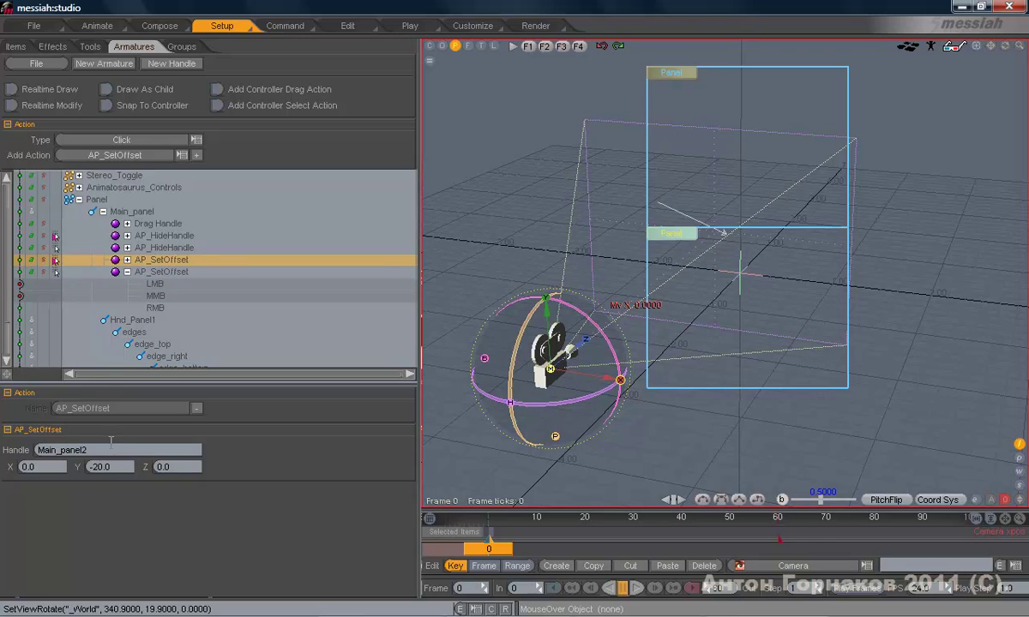
{"action": "left_click", "coordinate": [127, 260]}
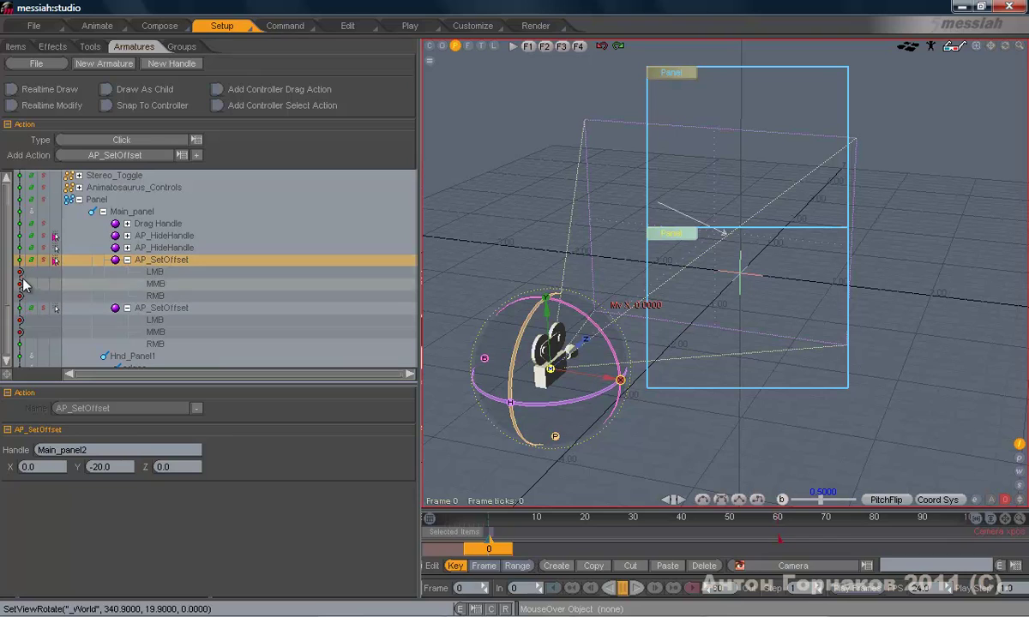
{"action": "left_click", "coordinate": [126, 260]}
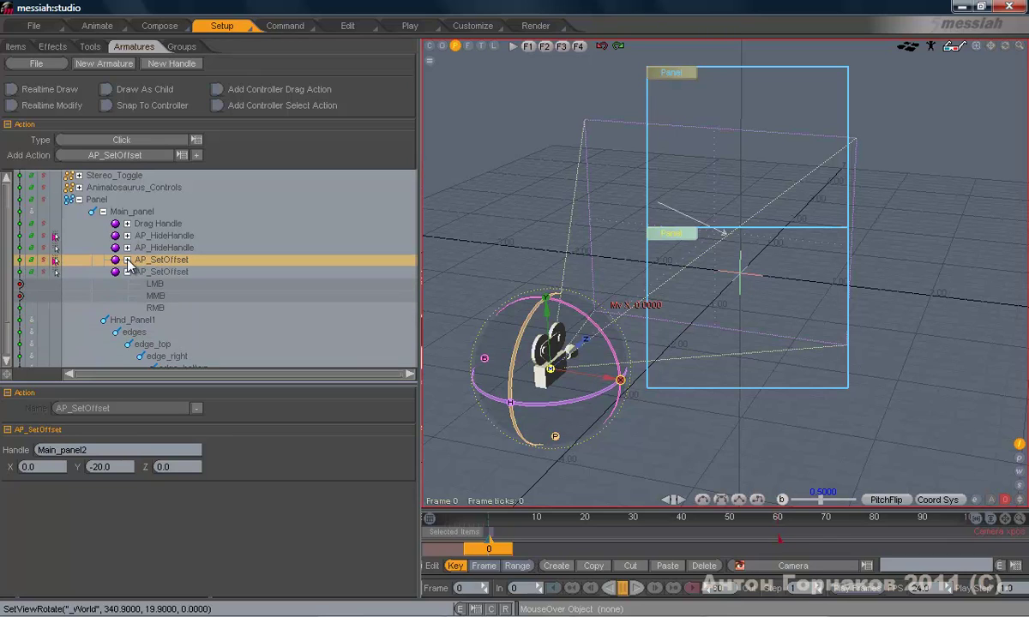
{"action": "left_click", "coordinate": [96, 467]}
{"action": "type", "text": "-100"}
{"action": "key", "text": "Return"}
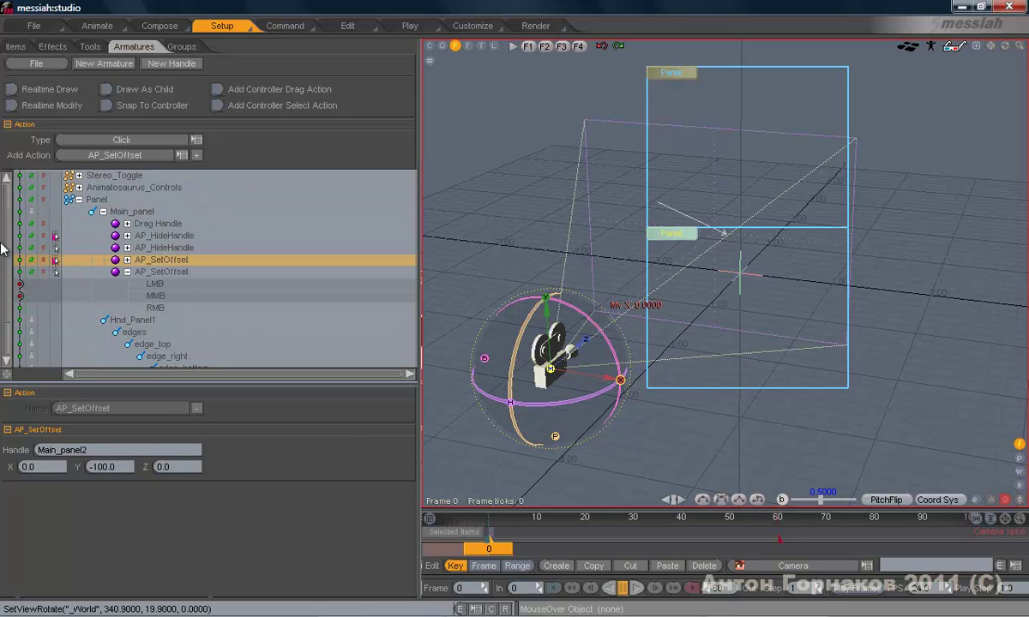
Set the Y pixel offset of the Main_panel2 handle to -202 so its panel sits below the main panel
{"action": "left_click", "coordinate": [7, 356]}
{"action": "left_click", "coordinate": [7, 356]}
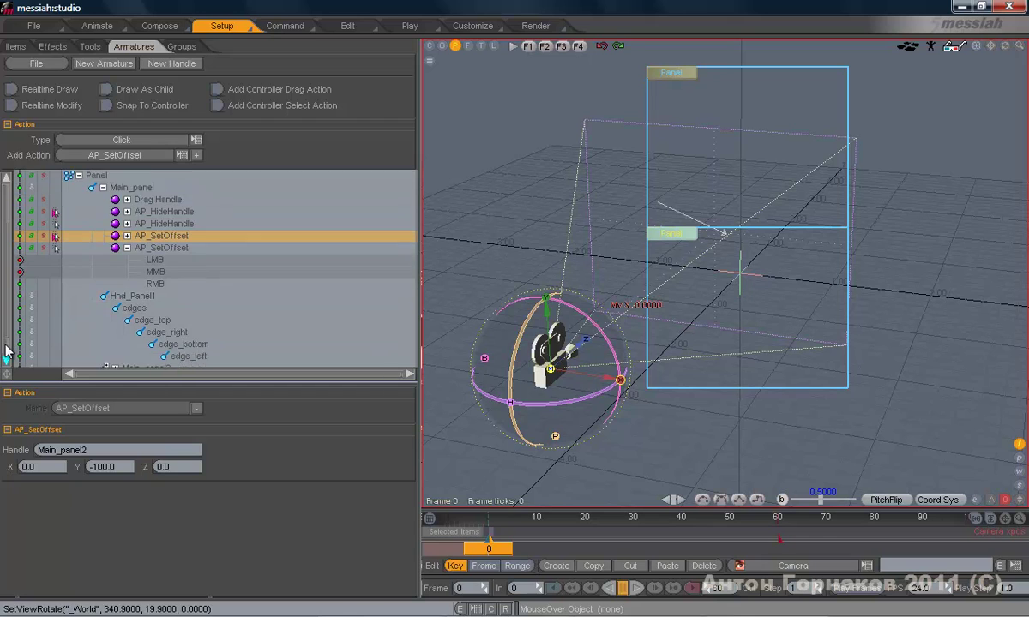
{"action": "left_click", "coordinate": [7, 356]}
{"action": "left_click", "coordinate": [6, 356]}
{"action": "left_click", "coordinate": [171, 344]}
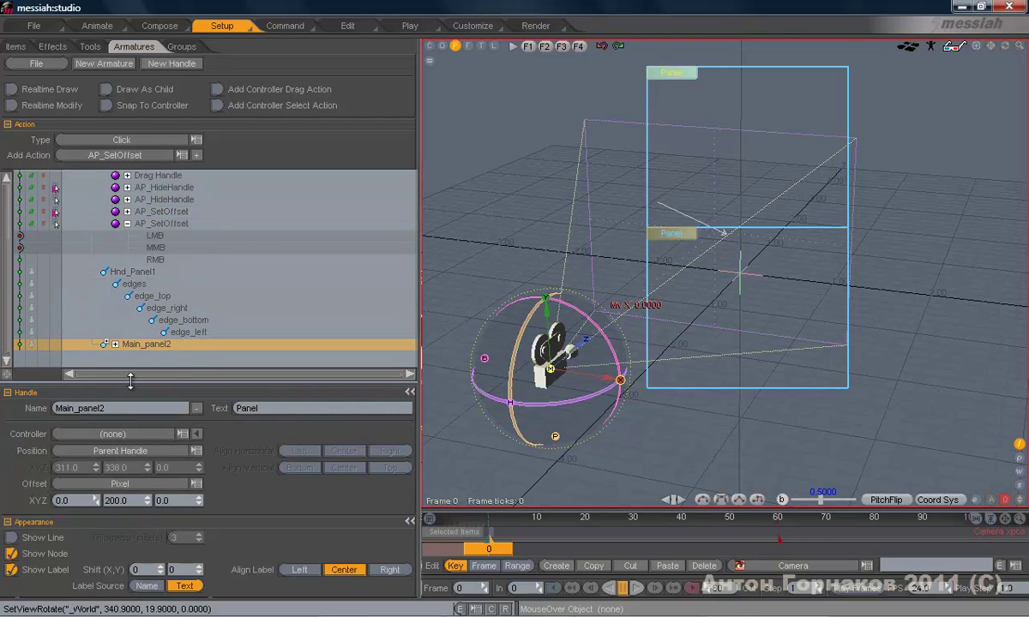
{"action": "left_click_drag", "start_coordinate": [131, 382], "coordinate": [130, 349]}
{"action": "left_click_drag", "start_coordinate": [149, 470], "coordinate": [150, 533]}
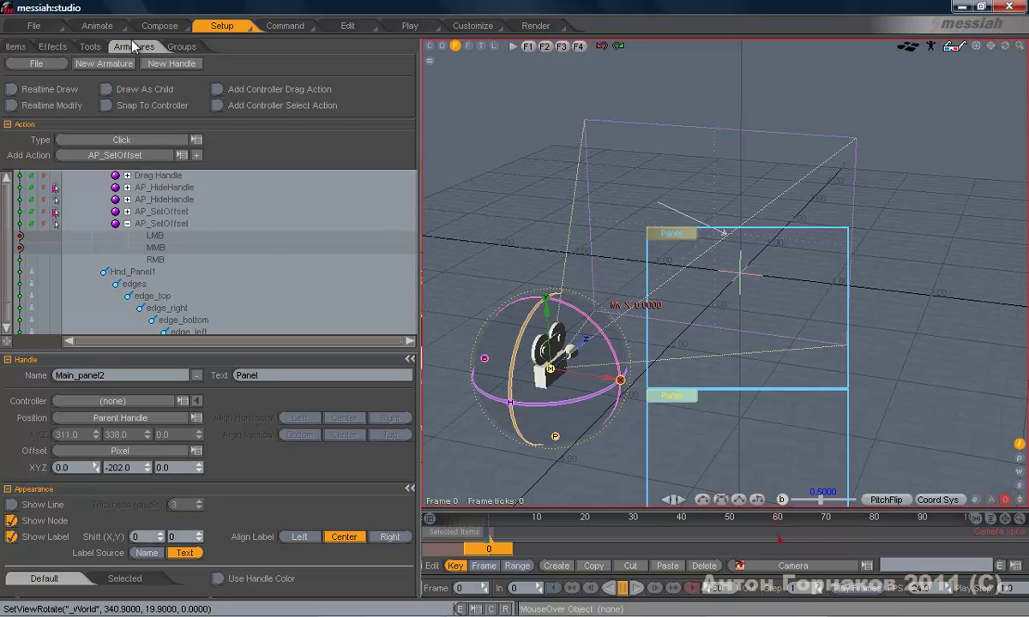
Test the show, hide and offset actions in animation mode by moving the main panel and triggering its button
{"action": "left_click", "coordinate": [101, 26]}
{"action": "left_click_drag", "start_coordinate": [673, 234], "coordinate": [553, 105]}
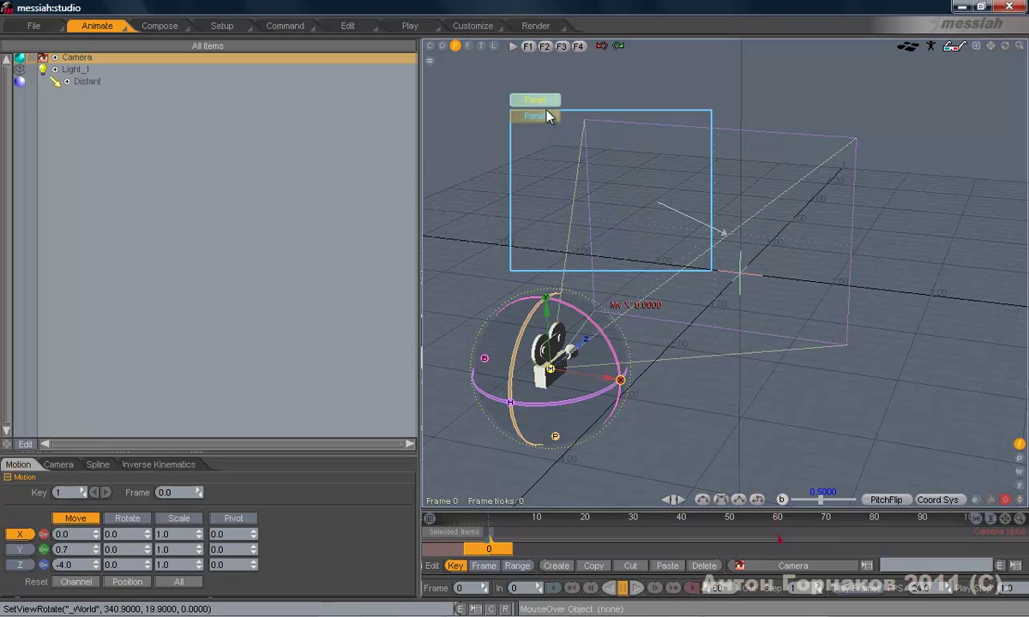
{"action": "left_click_drag", "start_coordinate": [542, 104], "coordinate": [573, 103]}
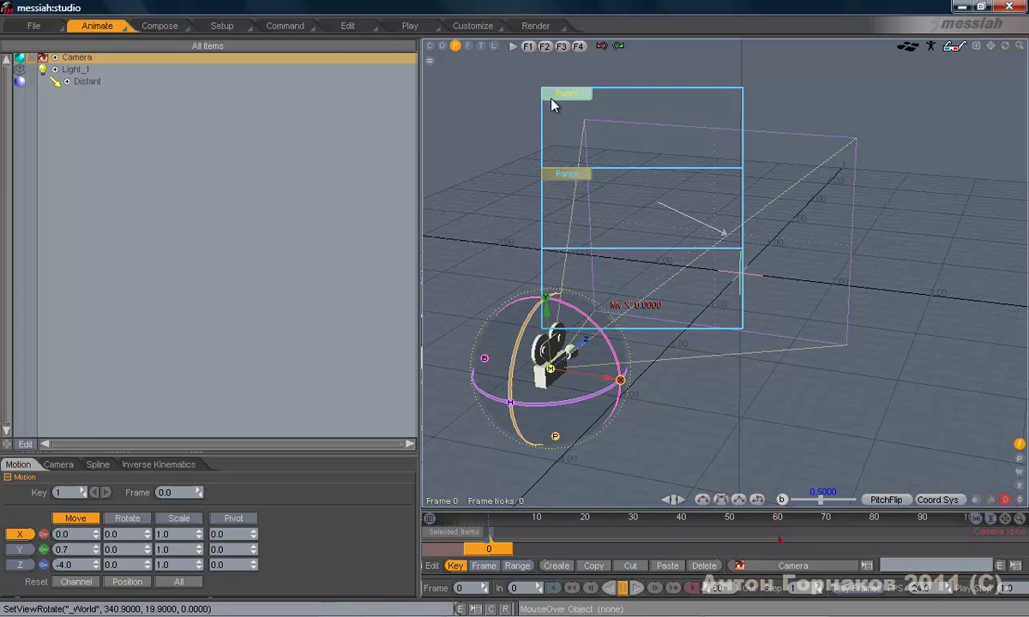
Set the Y offset of Main_panel's upper AP_SetOffset action to -204 in the armature setup
{"action": "left_click", "coordinate": [232, 27]}
{"action": "left_click_drag", "start_coordinate": [28, 291], "coordinate": [28, 327]}
{"action": "left_click", "coordinate": [184, 296]}
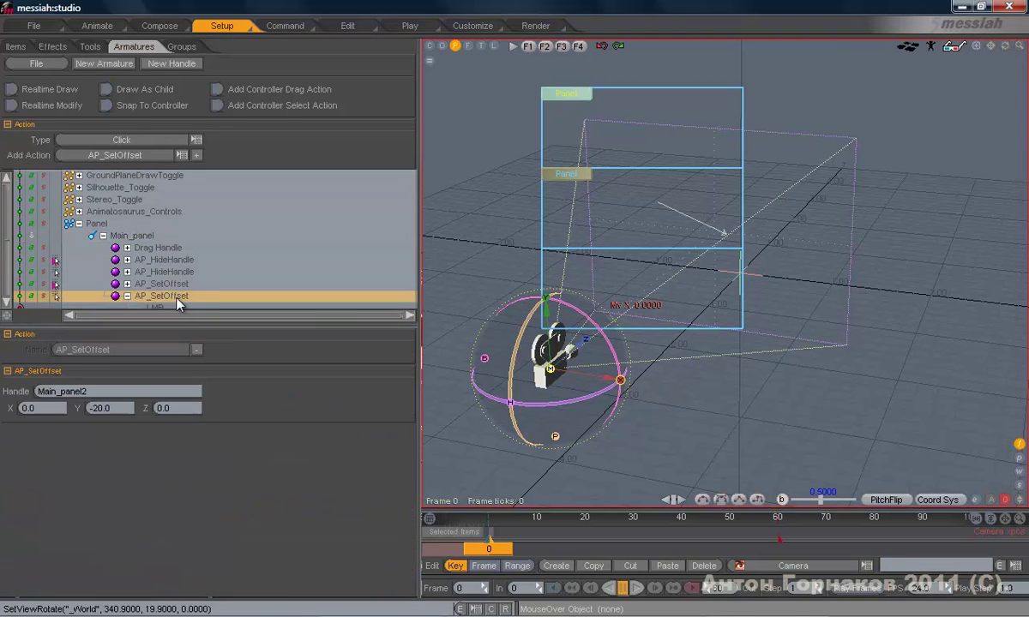
{"action": "left_click", "coordinate": [181, 285]}
{"action": "left_click", "coordinate": [97, 408]}
{"action": "type", "text": "-20"}
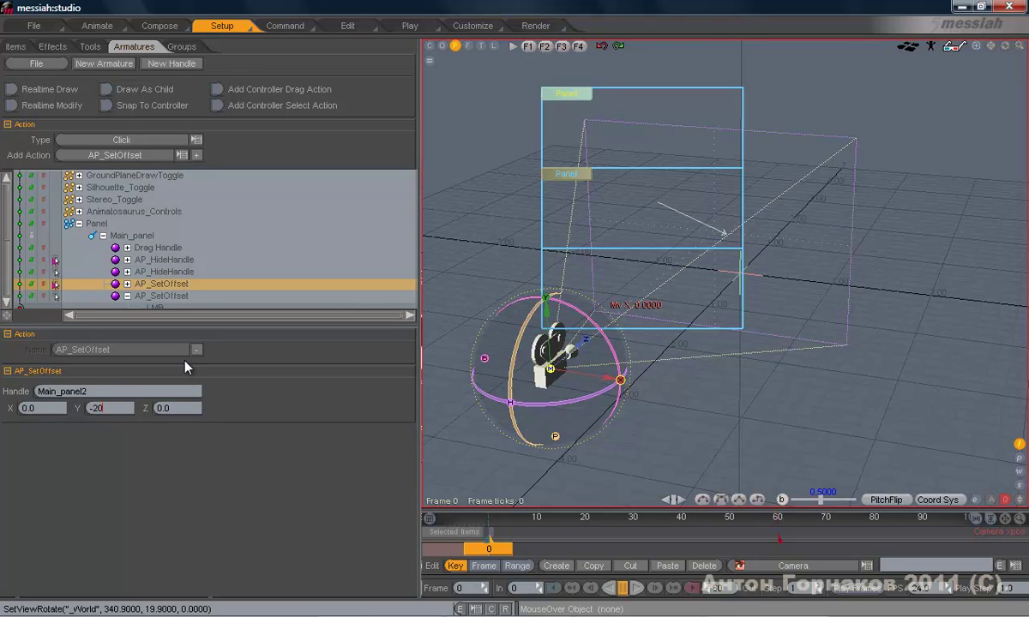
{"action": "type", "text": "4"}
{"action": "key", "text": "Return"}
Test in animation mode how Main_panel hides, shows and drags its panel while shifting Main_panel2
{"action": "left_click", "coordinate": [96, 25]}
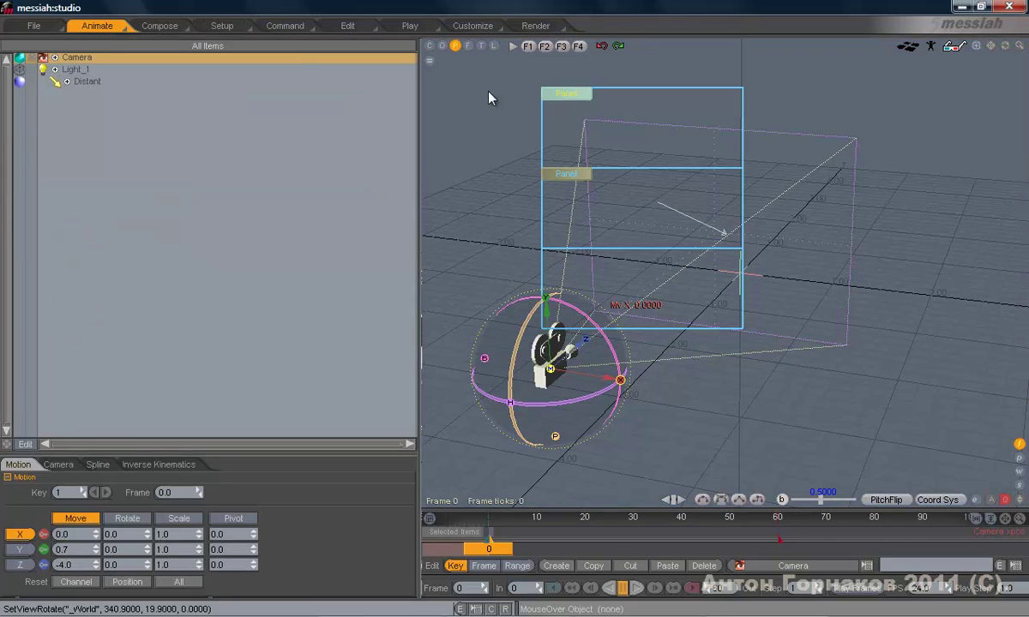
{"action": "left_click", "coordinate": [580, 97]}
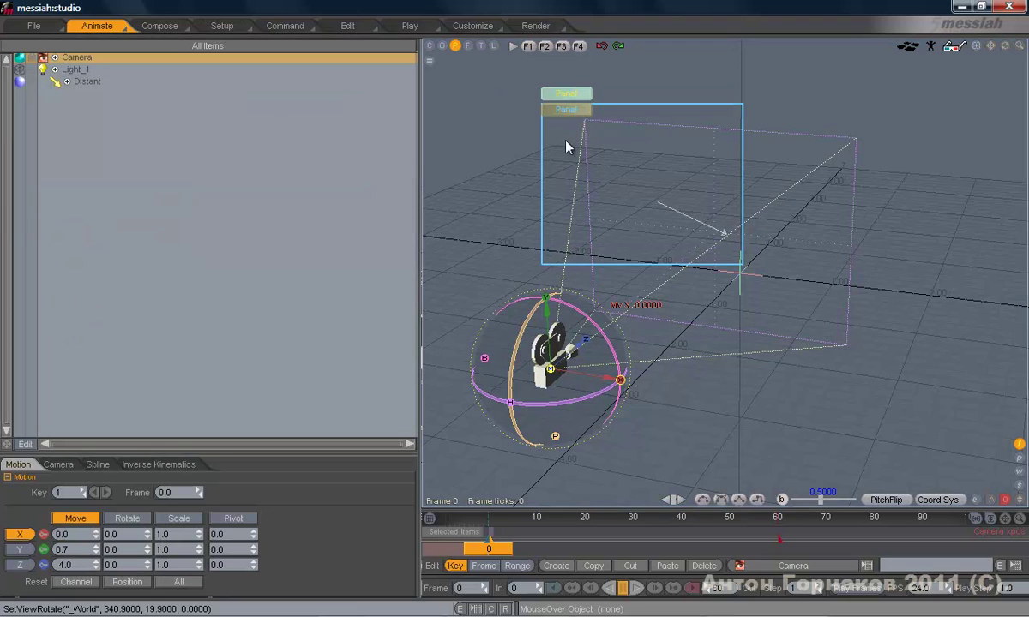
{"action": "left_click", "coordinate": [570, 95]}
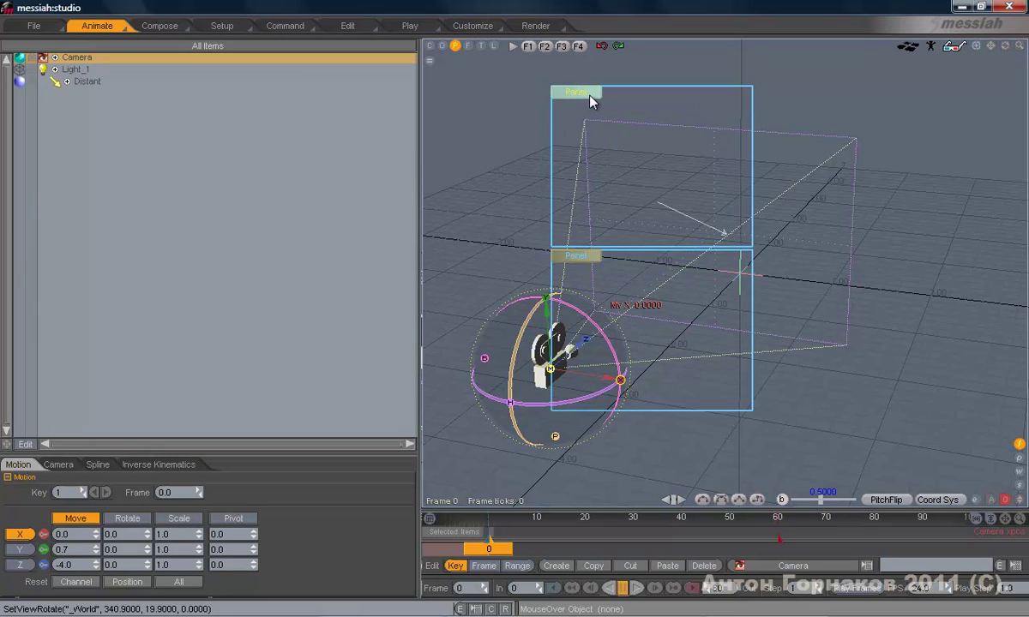
{"action": "left_click_drag", "start_coordinate": [585, 99], "coordinate": [589, 99]}
{"action": "left_click", "coordinate": [597, 96]}
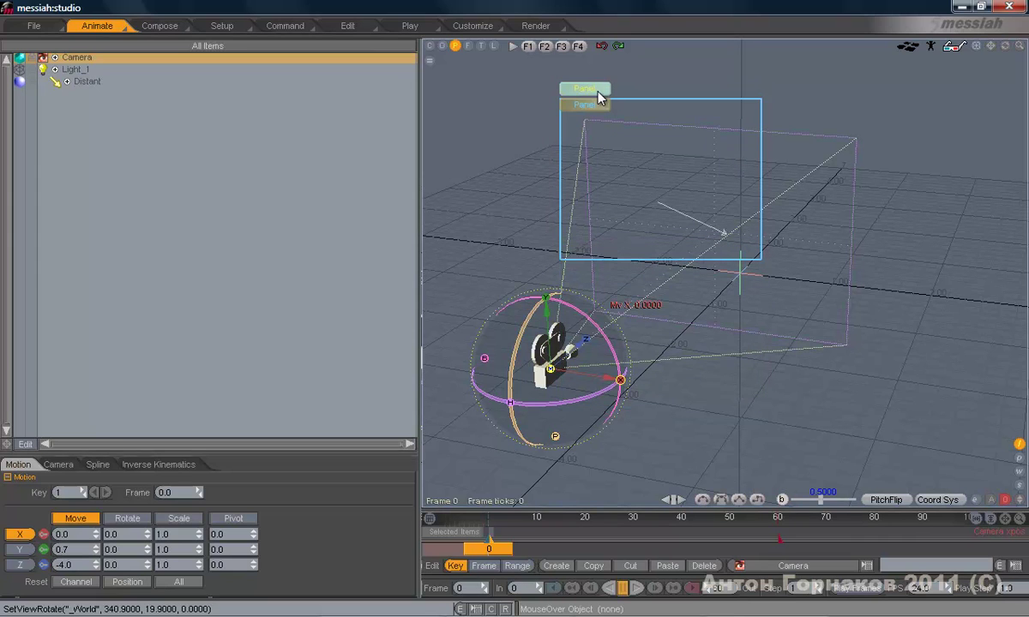
{"action": "left_click", "coordinate": [599, 89]}
{"action": "left_click_drag", "start_coordinate": [610, 93], "coordinate": [692, 110]}
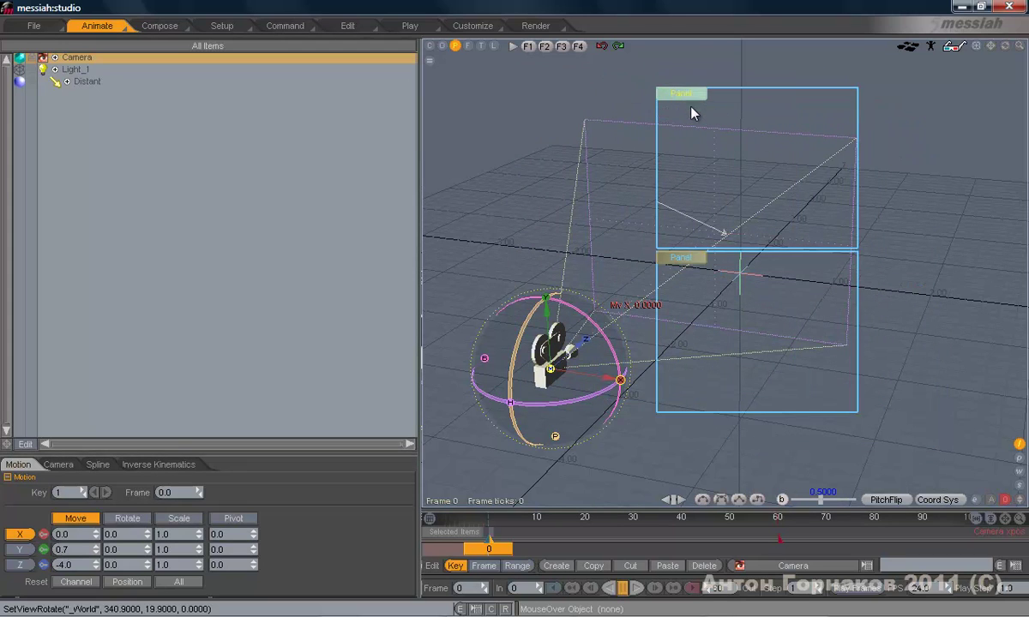
{"action": "left_click", "coordinate": [692, 262]}
{"action": "left_click", "coordinate": [695, 262]}
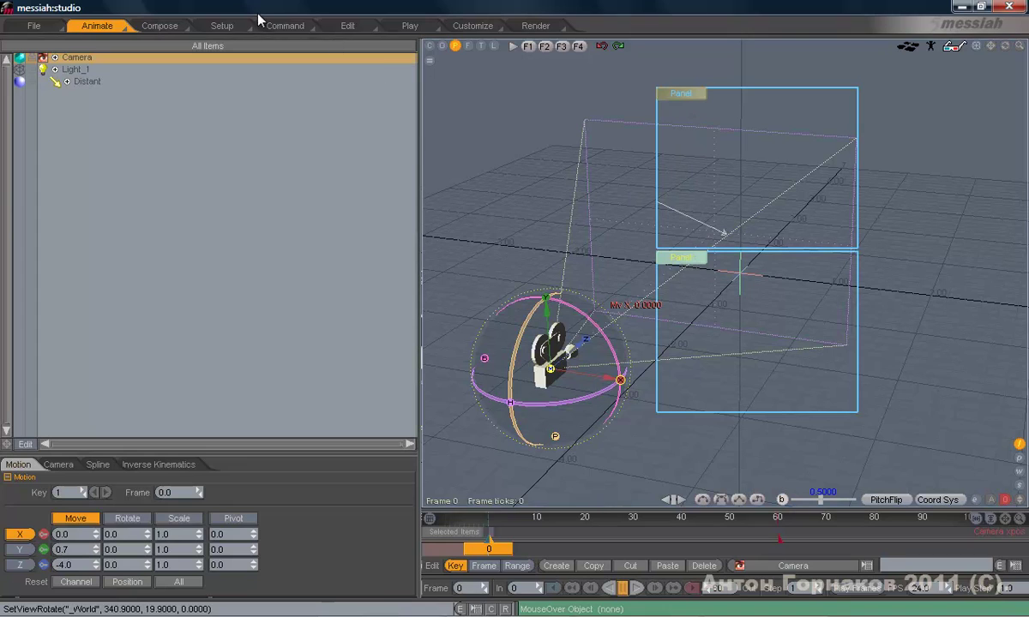
Examine the mouse-button triggers of Main_panel2's AP_HideHandle action in the armature tree
{"action": "left_click", "coordinate": [219, 25]}
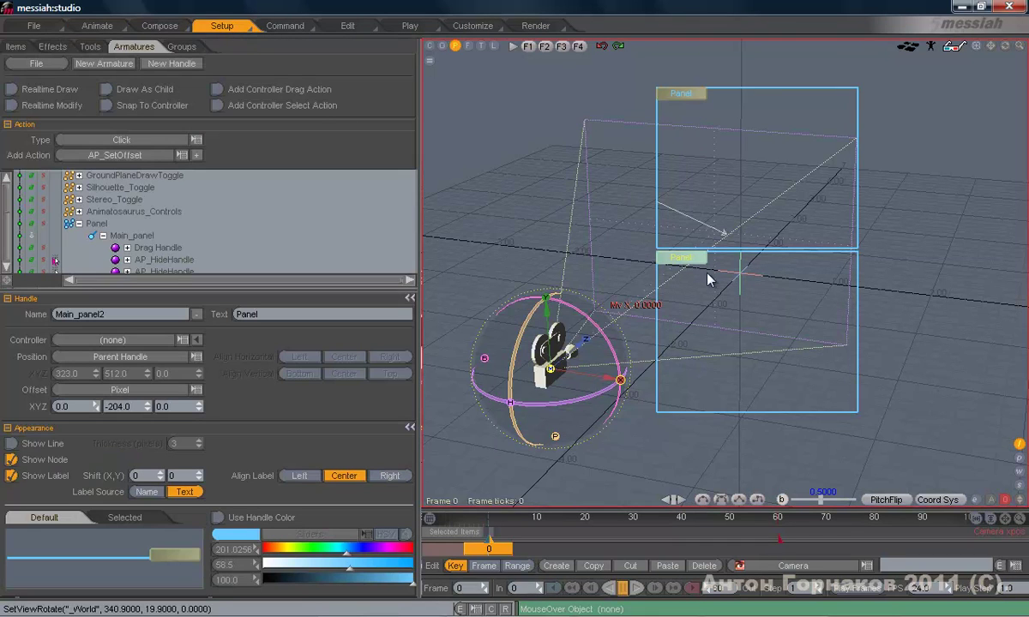
{"action": "left_click_drag", "start_coordinate": [128, 290], "coordinate": [138, 355]}
{"action": "left_click_drag", "start_coordinate": [6, 250], "coordinate": [5, 297]}
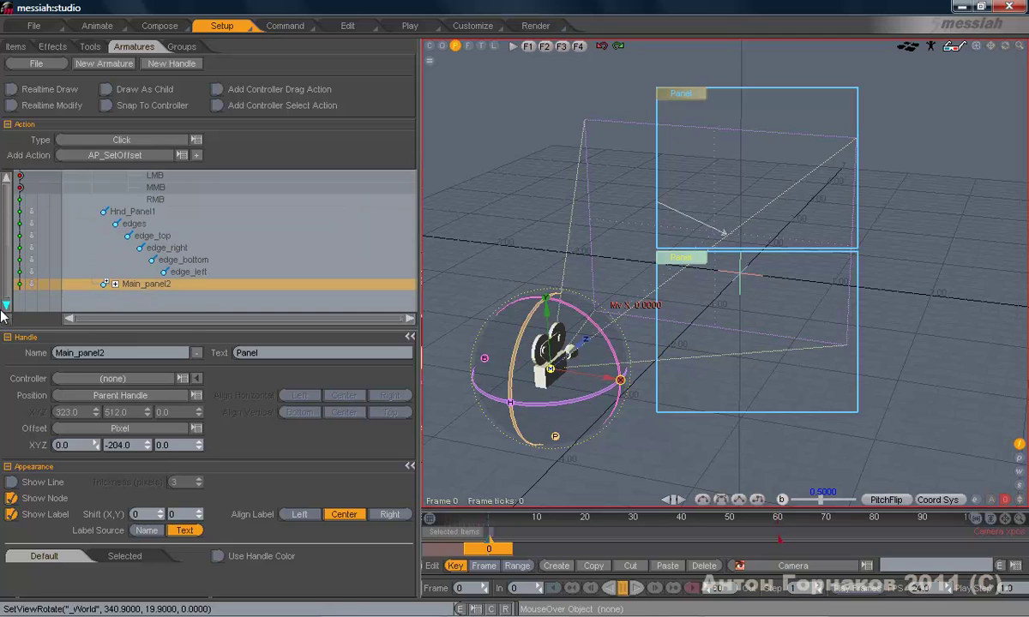
{"action": "left_click", "coordinate": [112, 284]}
{"action": "scroll", "coordinate": [7, 274], "scroll_direction": "down", "scroll_amount": 2}
{"action": "scroll", "coordinate": [6, 291], "scroll_direction": "up", "scroll_amount": 2}
{"action": "scroll", "coordinate": [7, 290], "scroll_direction": "down", "scroll_amount": 3}
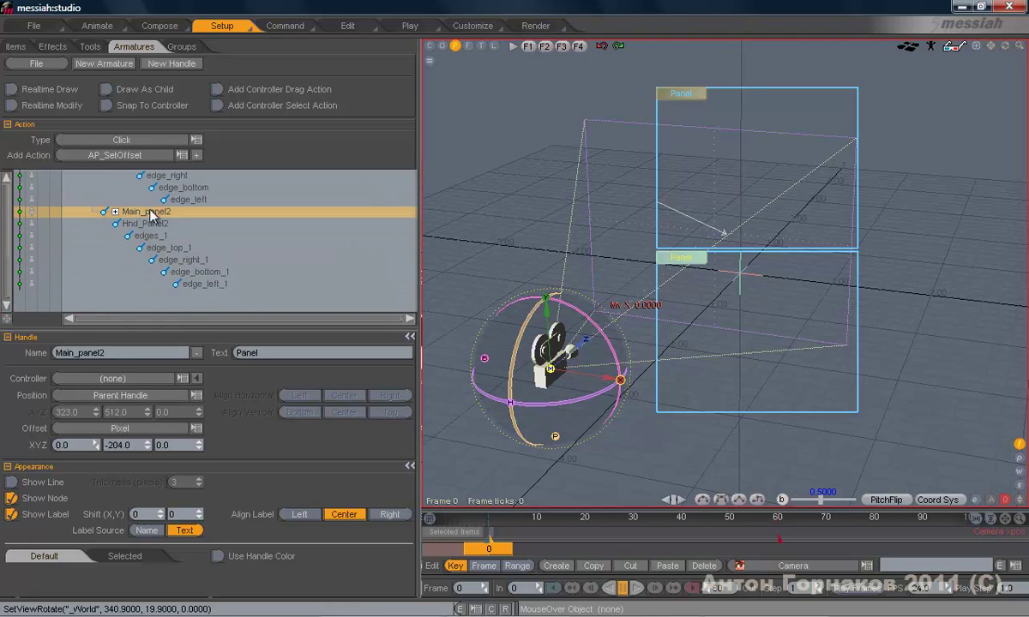
{"action": "left_click", "coordinate": [115, 211]}
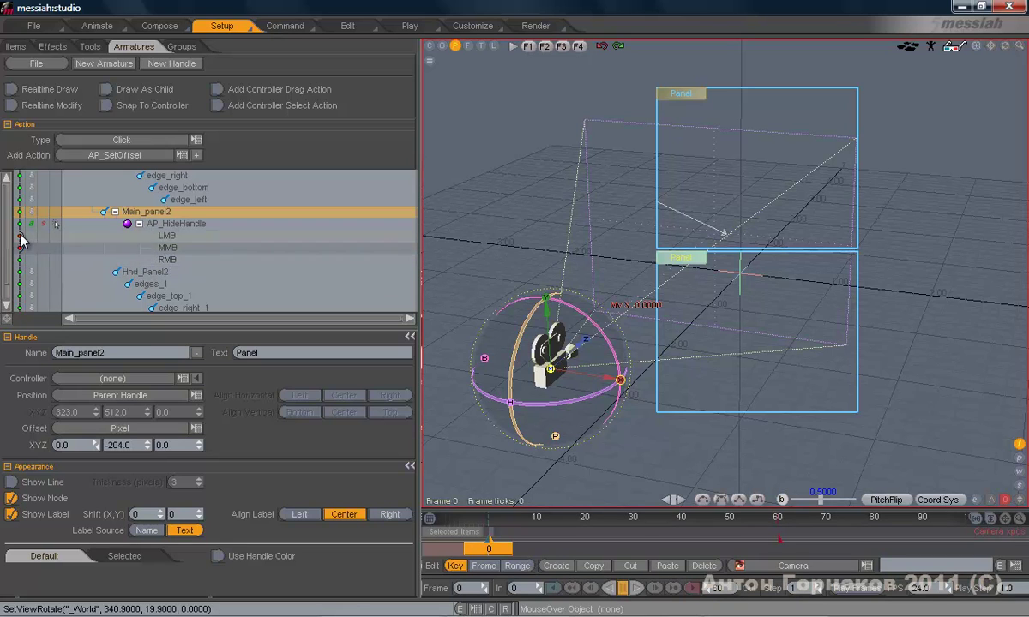
Test Main_panel2's toggle action together with Main_panel's hide and show actions in animation mode
{"action": "left_click", "coordinate": [101, 26]}
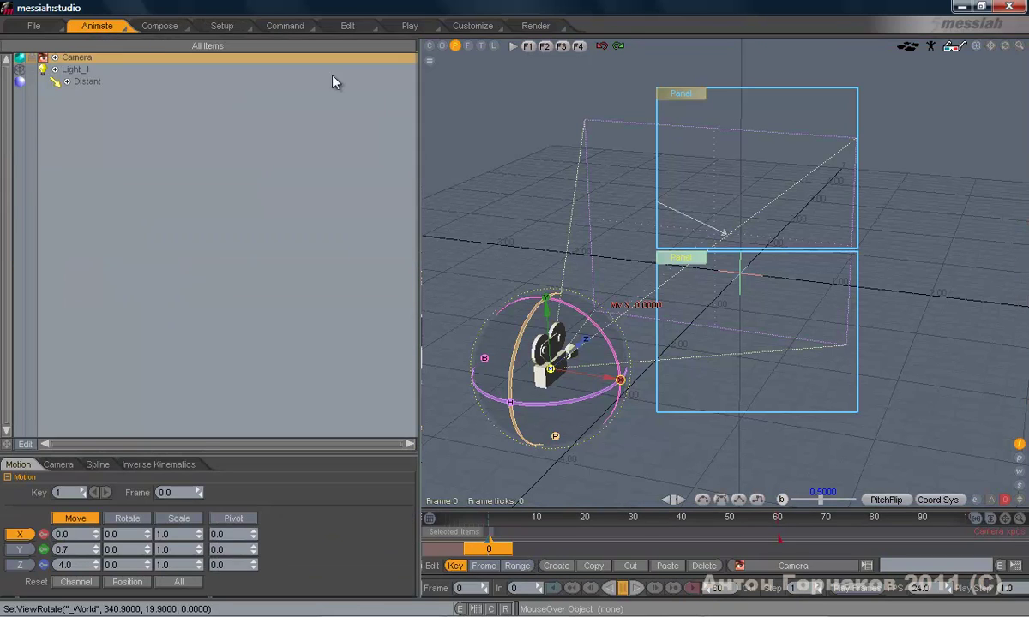
{"action": "left_click", "coordinate": [688, 259]}
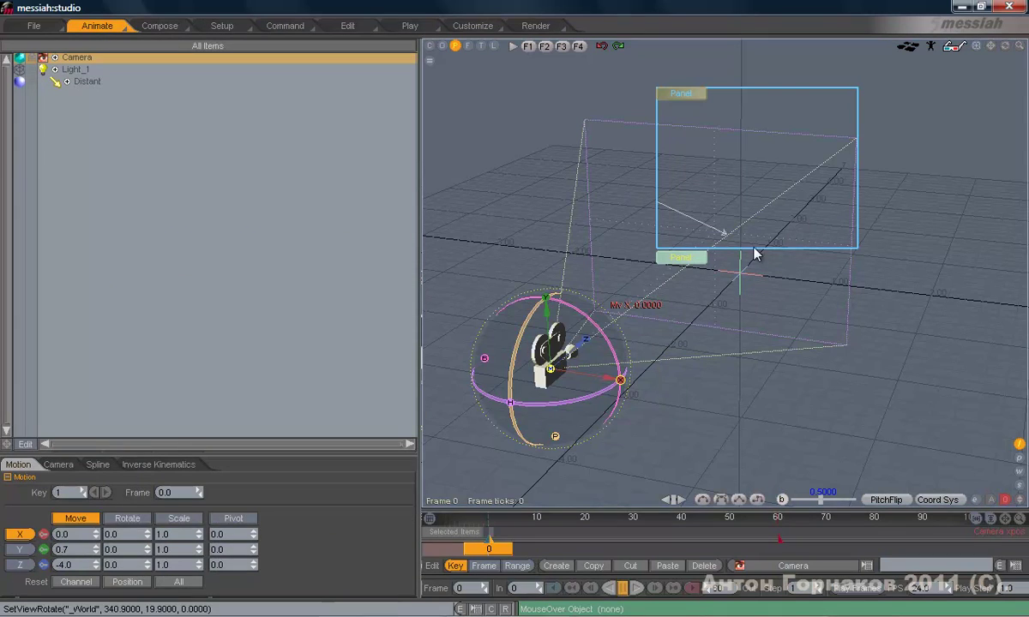
{"action": "left_click", "coordinate": [691, 93]}
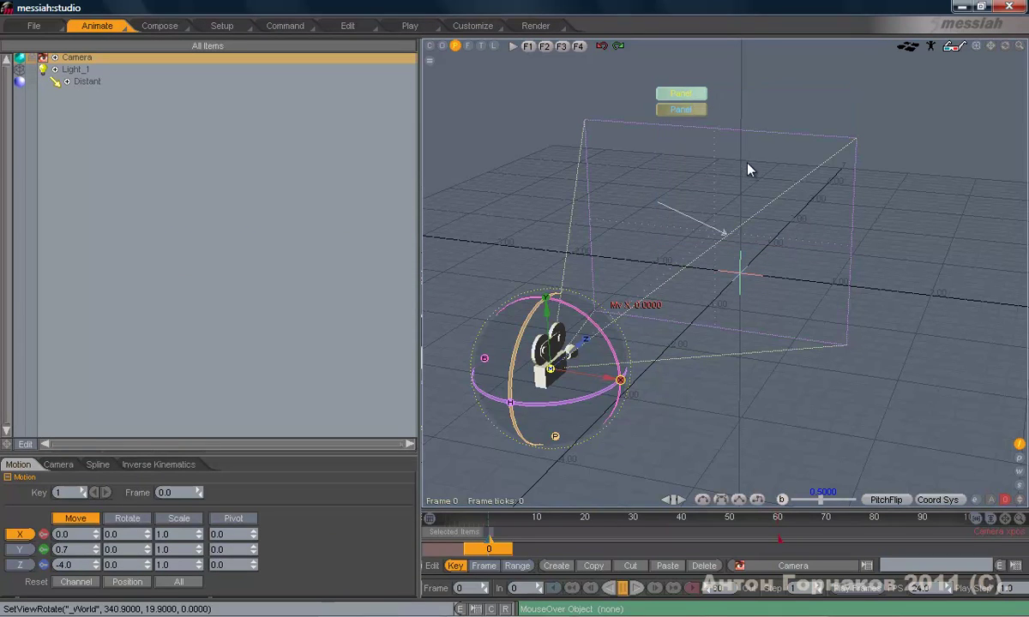
{"action": "left_click", "coordinate": [699, 93]}
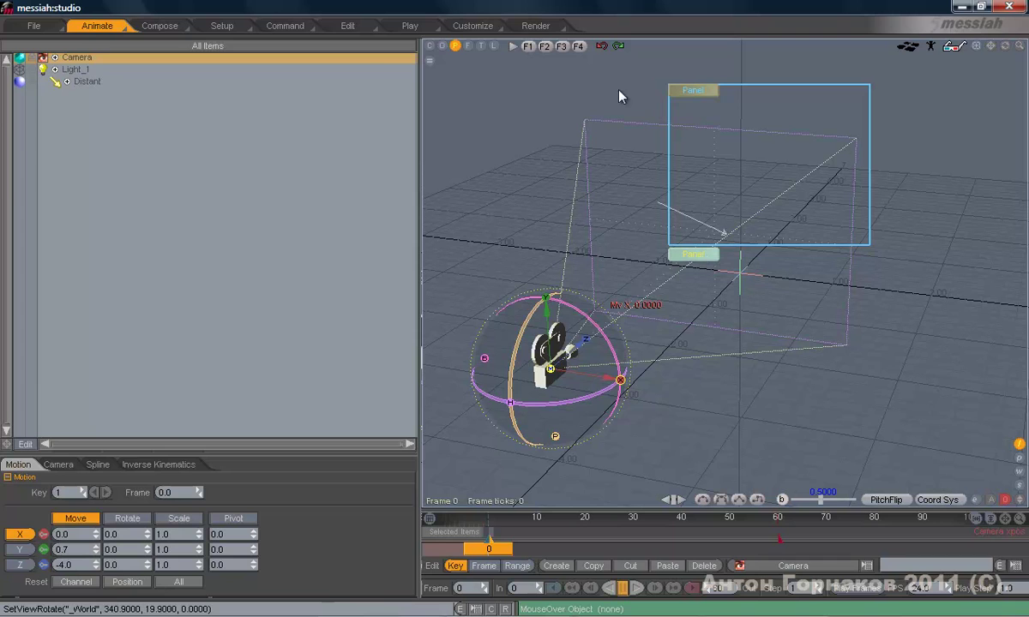
Duplicate Main_panel2's AP_HideHandle action in the armature setup and expand the mouse-button triggers of both copies
{"action": "left_click", "coordinate": [232, 25]}
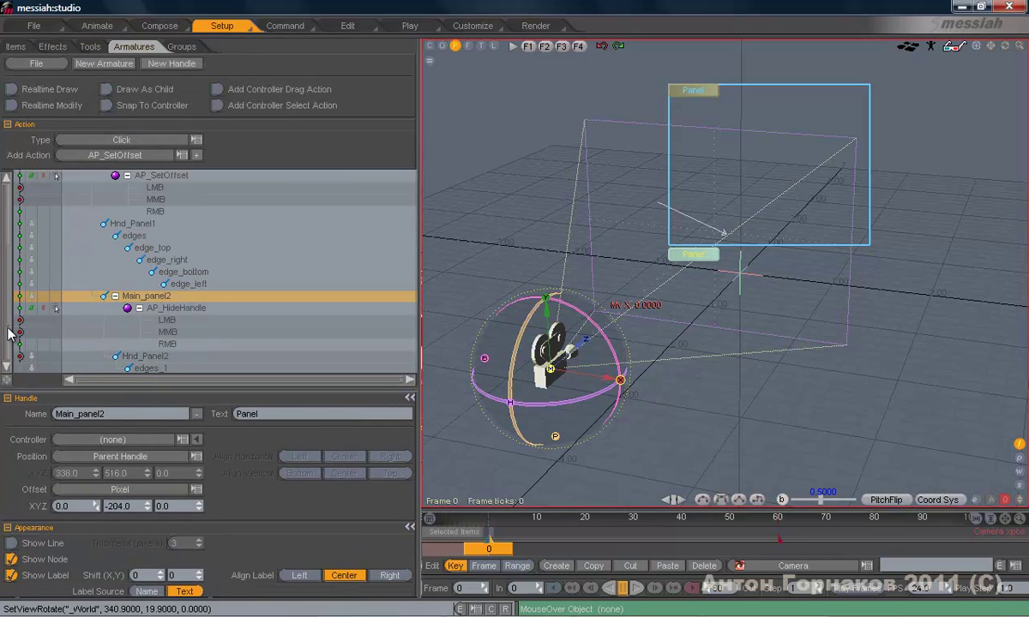
{"action": "scroll", "coordinate": [11, 334], "scroll_direction": "down", "scroll_amount": 2}
{"action": "left_click", "coordinate": [141, 236]}
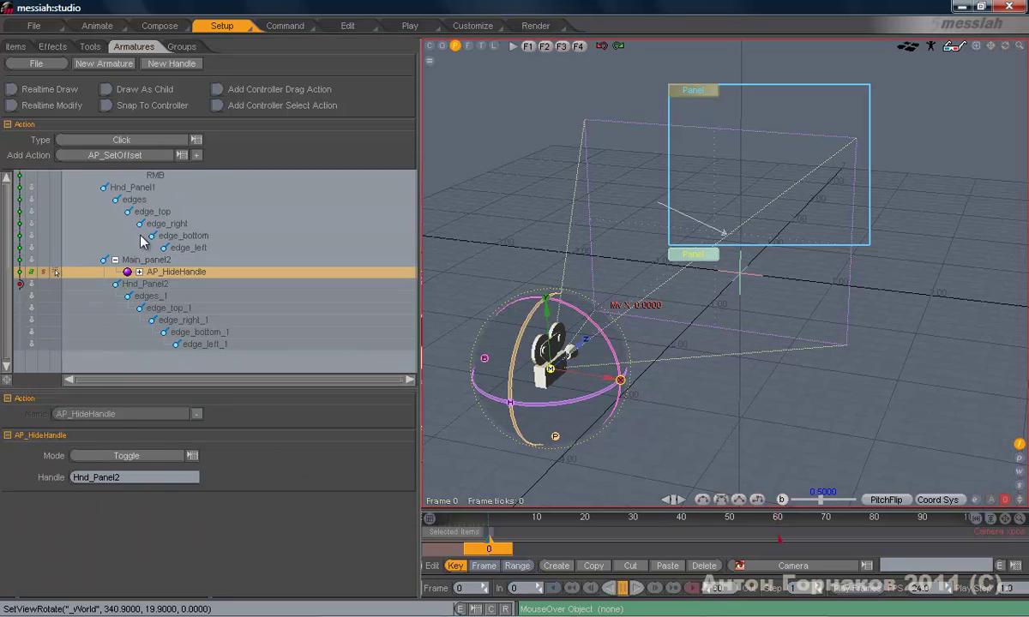
{"action": "right_click", "coordinate": [202, 274]}
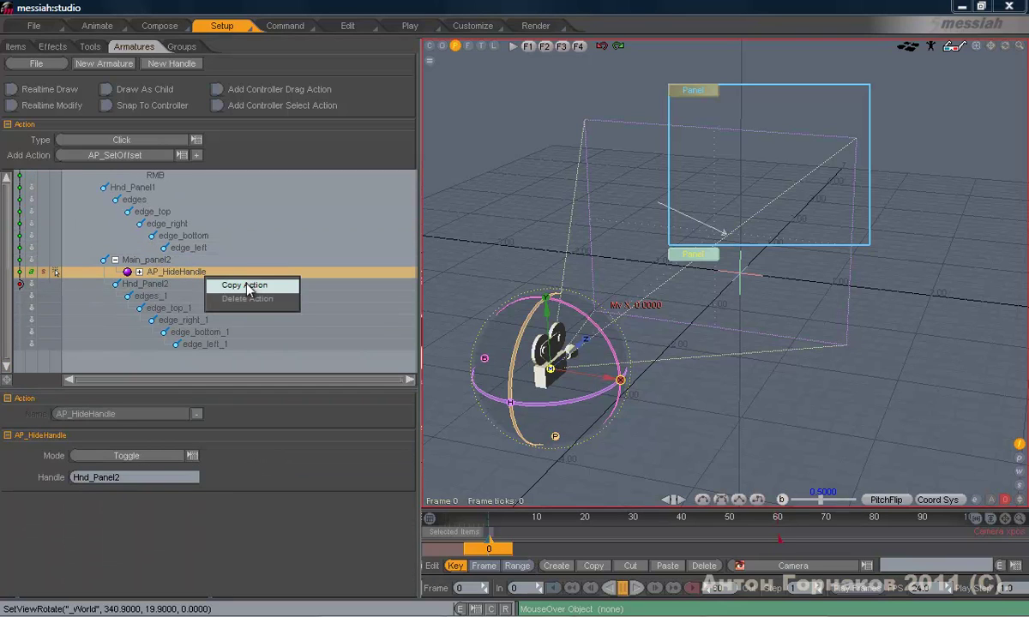
{"action": "left_click", "coordinate": [244, 286]}
{"action": "left_click", "coordinate": [139, 272]}
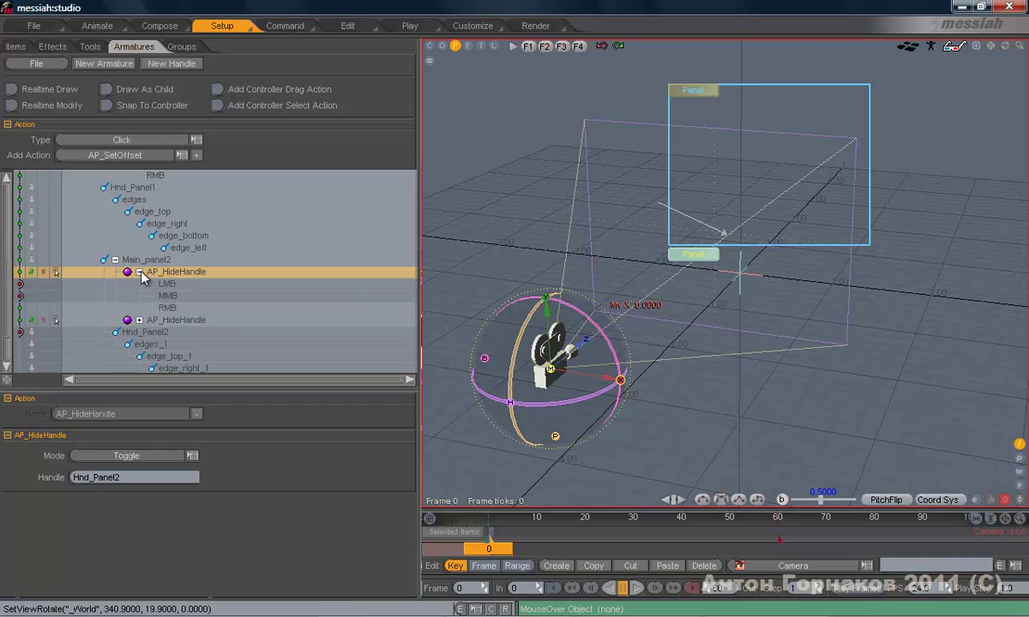
{"action": "left_click", "coordinate": [139, 320]}
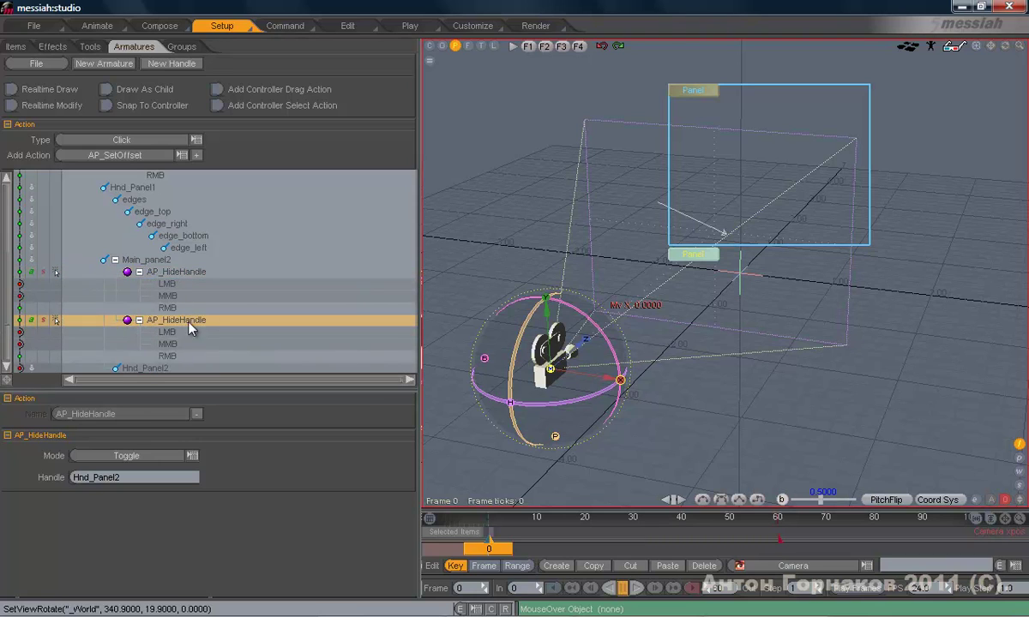
Set the mode of Main_panel2's upper AP_HideHandle action to Hide
{"action": "left_click", "coordinate": [195, 275]}
{"action": "left_click", "coordinate": [168, 458]}
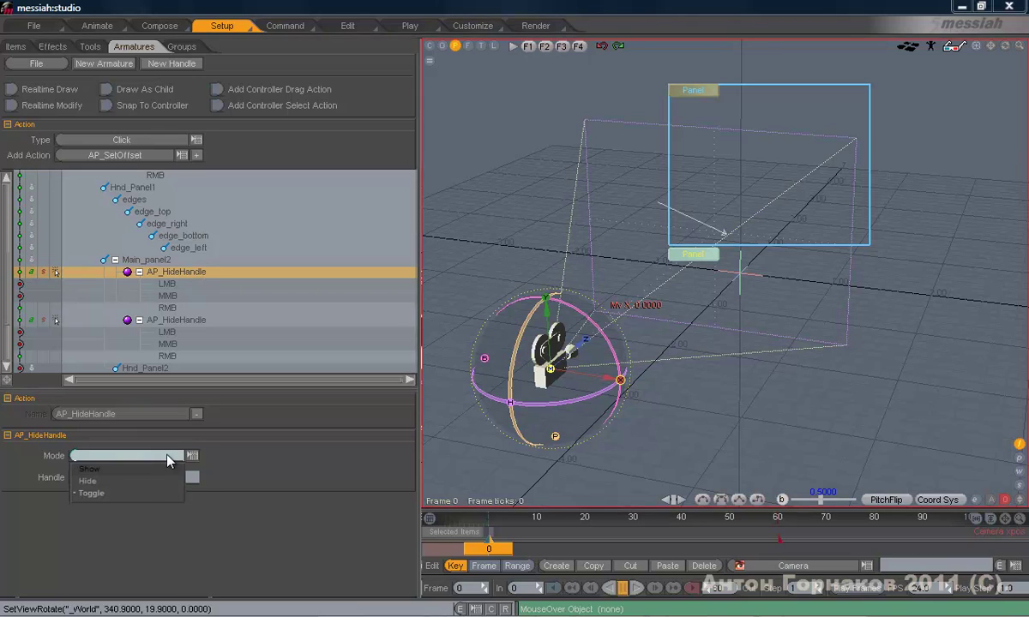
{"action": "left_click", "coordinate": [146, 485]}
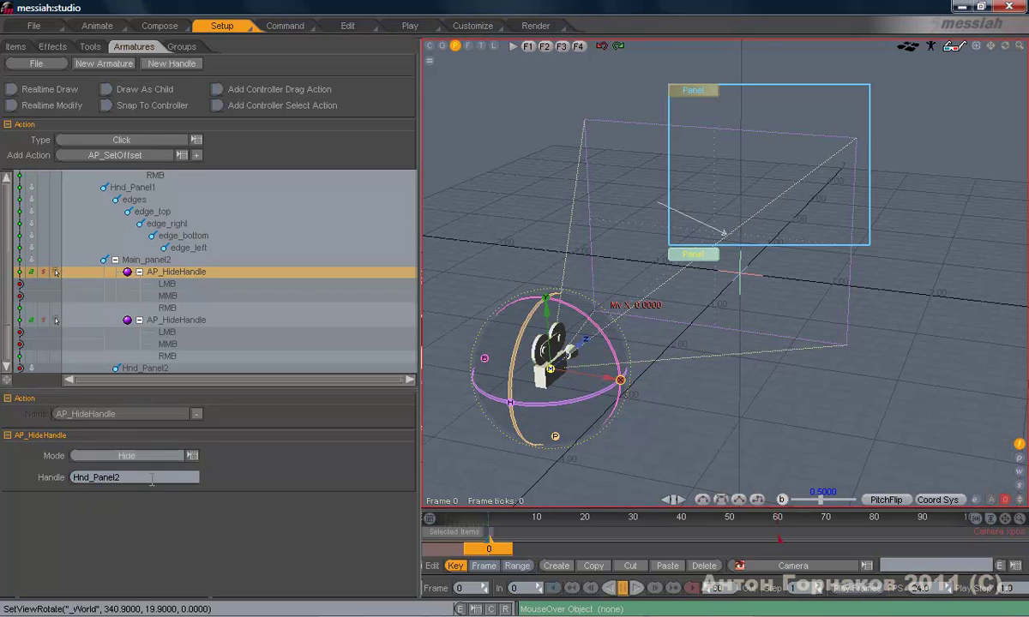
Switch the click state of Main_panel2's lower AP_HideHandle action and make LMB its trigger instead of RMB
{"action": "left_click", "coordinate": [201, 323]}
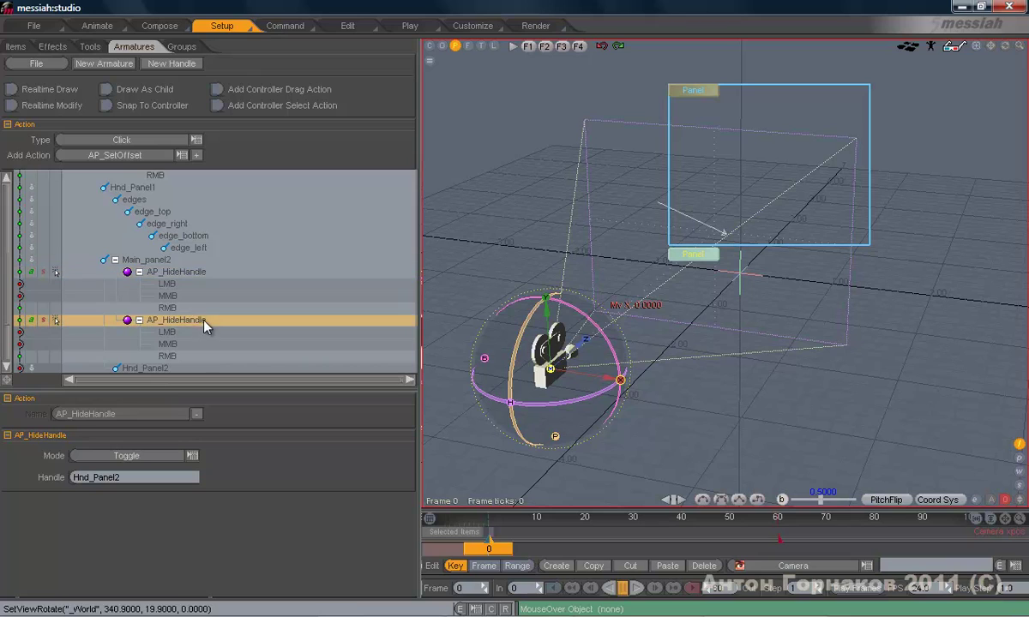
{"action": "left_click", "coordinate": [56, 322]}
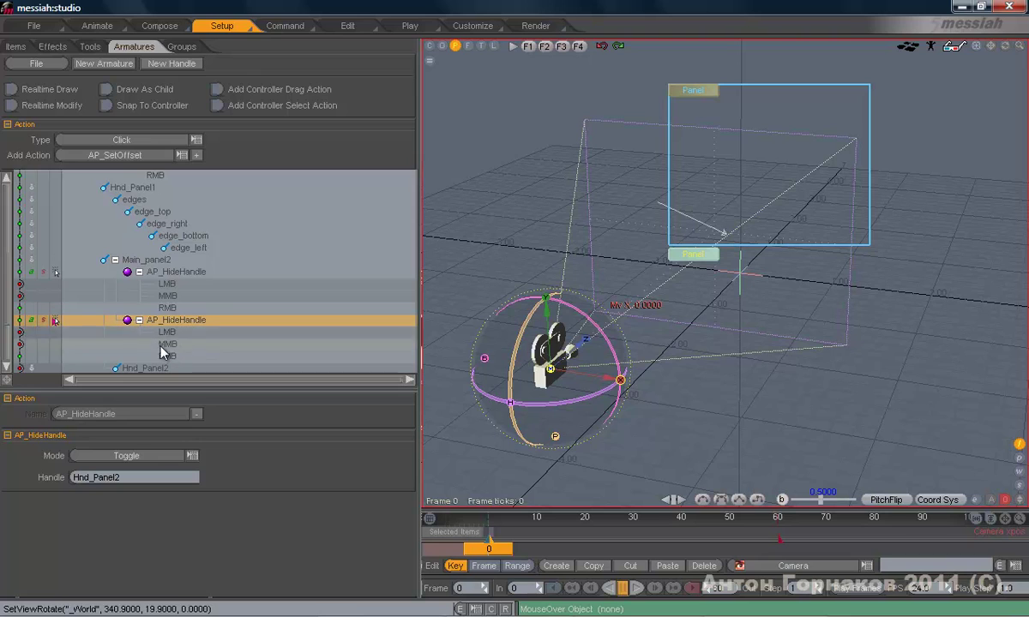
{"action": "left_click", "coordinate": [20, 332]}
{"action": "left_click", "coordinate": [20, 344]}
{"action": "left_click", "coordinate": [20, 332]}
{"action": "left_click", "coordinate": [20, 344]}
Set the lower AP_HideHandle action's mode to Show and compare it with the upper action's mode
{"action": "left_click", "coordinate": [167, 456]}
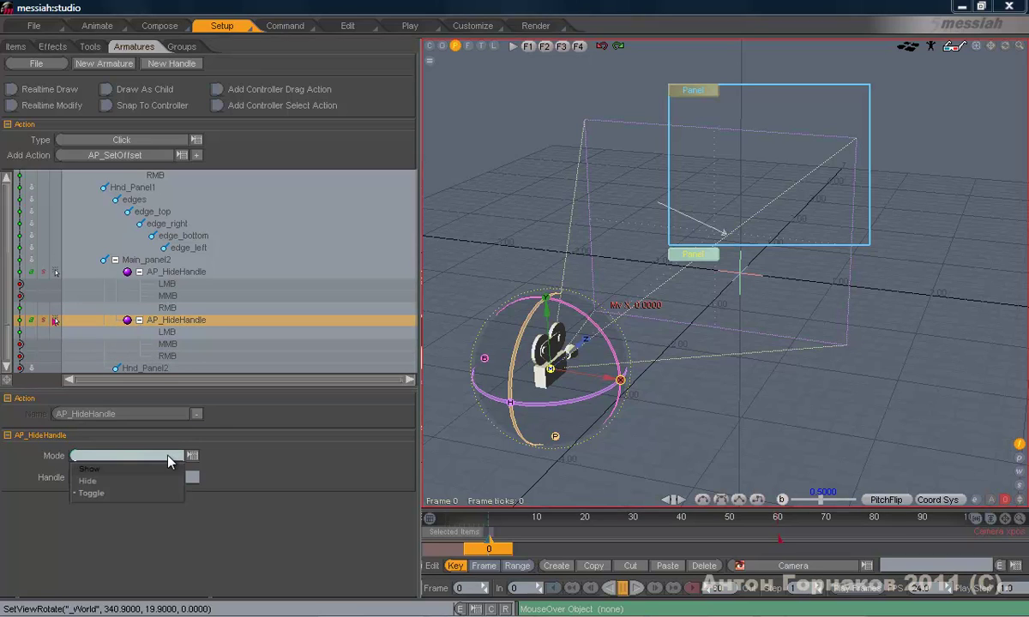
{"action": "left_click", "coordinate": [149, 482]}
{"action": "left_click", "coordinate": [190, 272]}
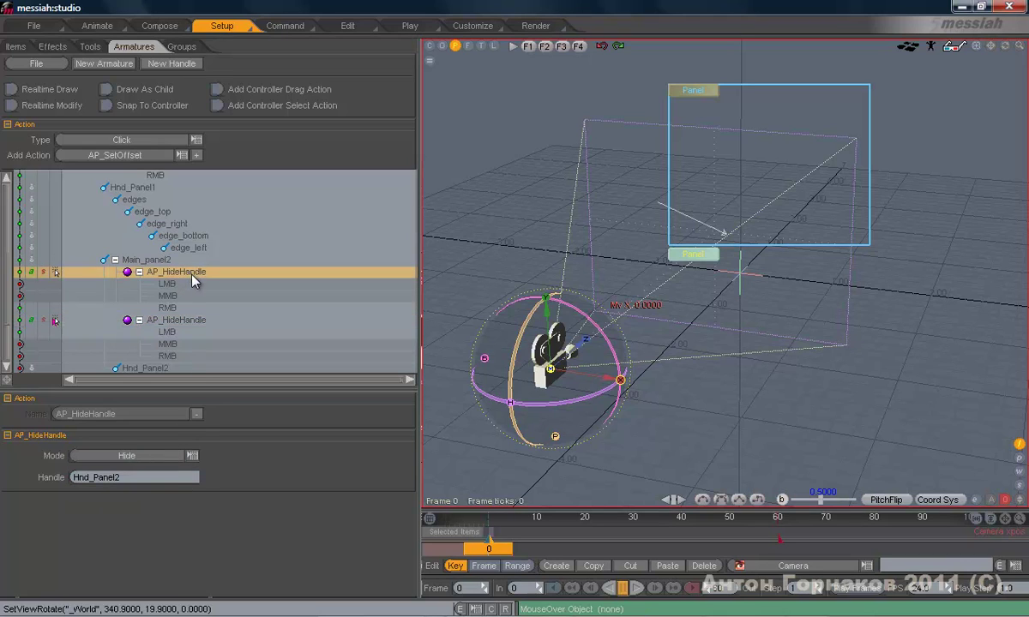
{"action": "left_click", "coordinate": [176, 320]}
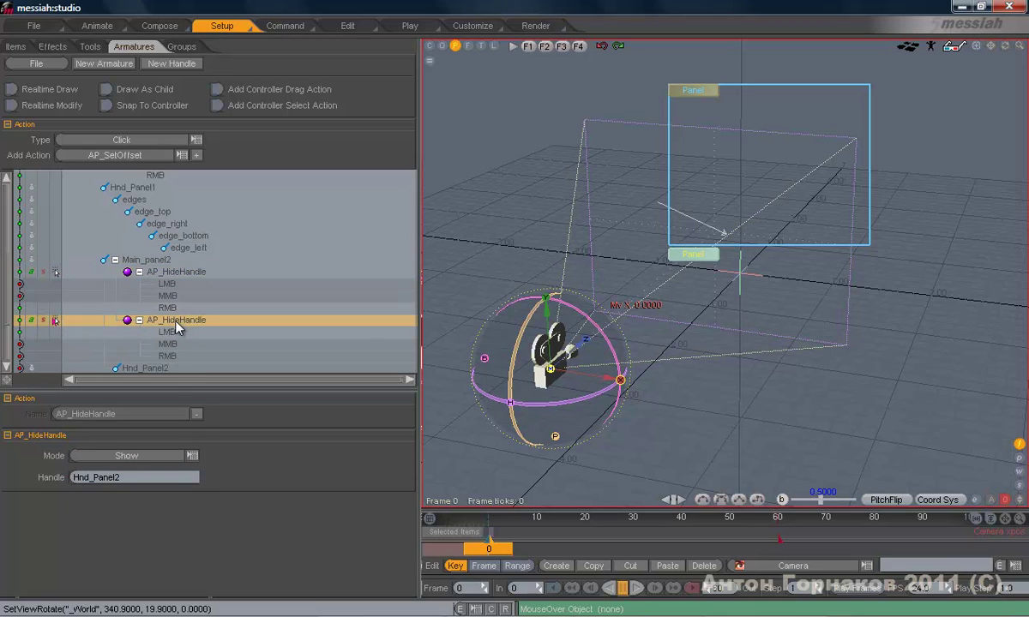
Test Main_panel2's separate show and hide actions in animation mode and move the main panel slightly
{"action": "left_click", "coordinate": [98, 27]}
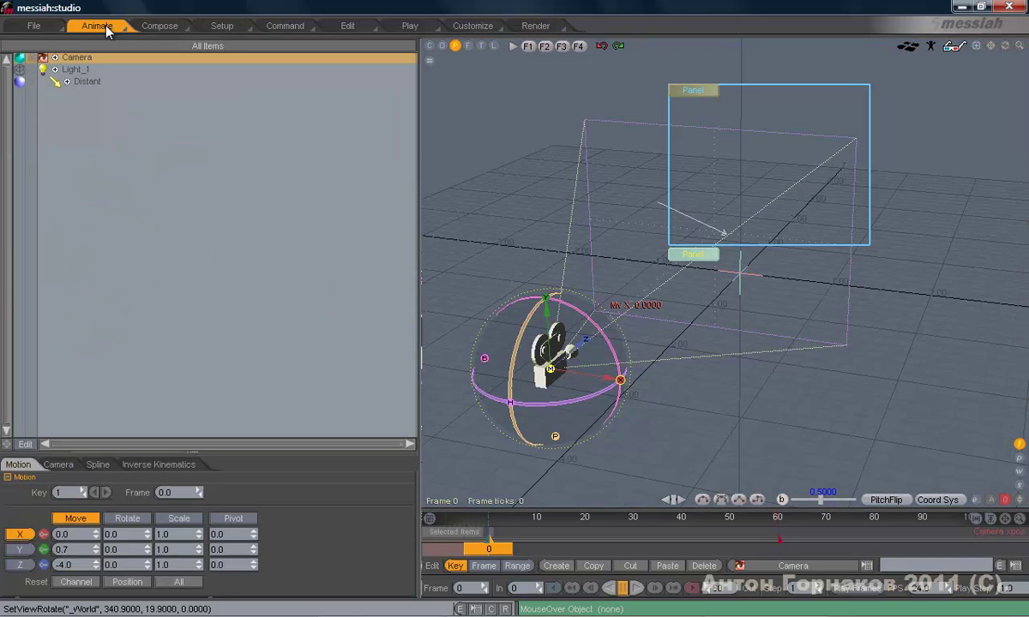
{"action": "left_click", "coordinate": [710, 261]}
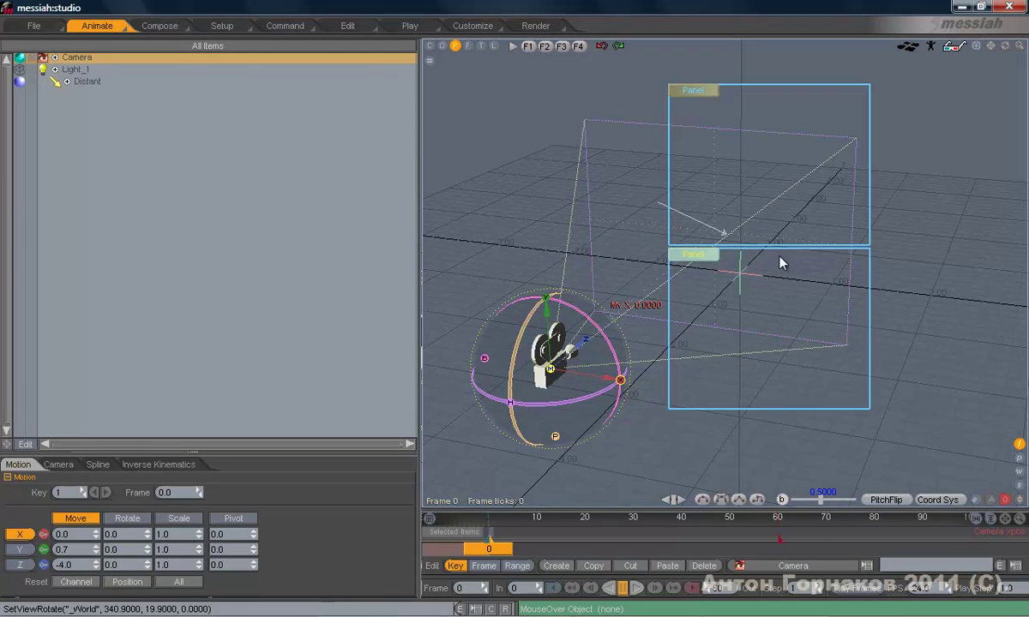
{"action": "left_click", "coordinate": [712, 256]}
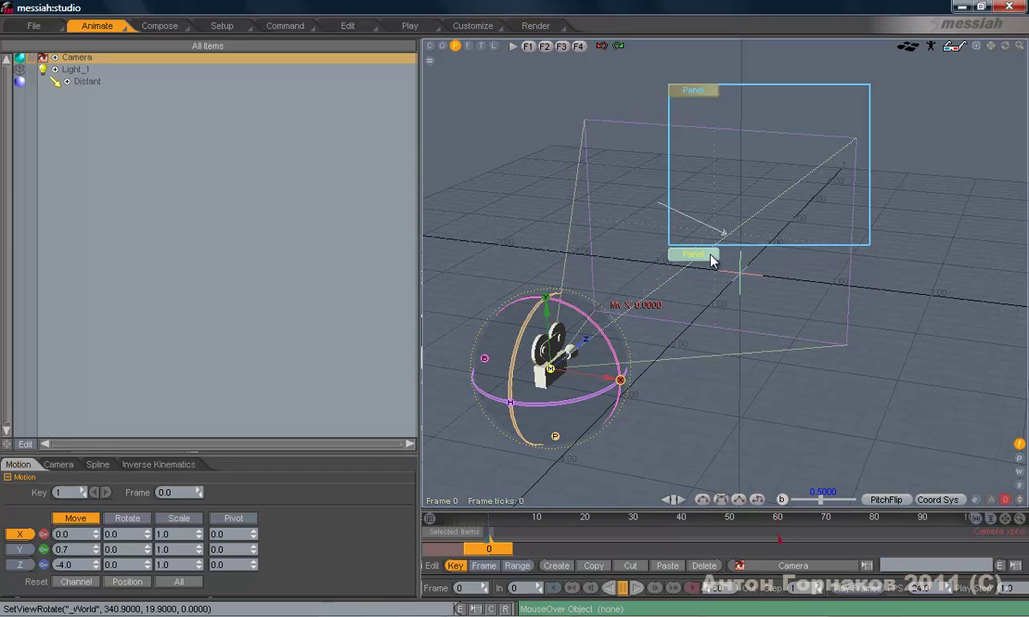
{"action": "left_click_drag", "start_coordinate": [699, 95], "coordinate": [731, 113]}
{"action": "left_click", "coordinate": [726, 254]}
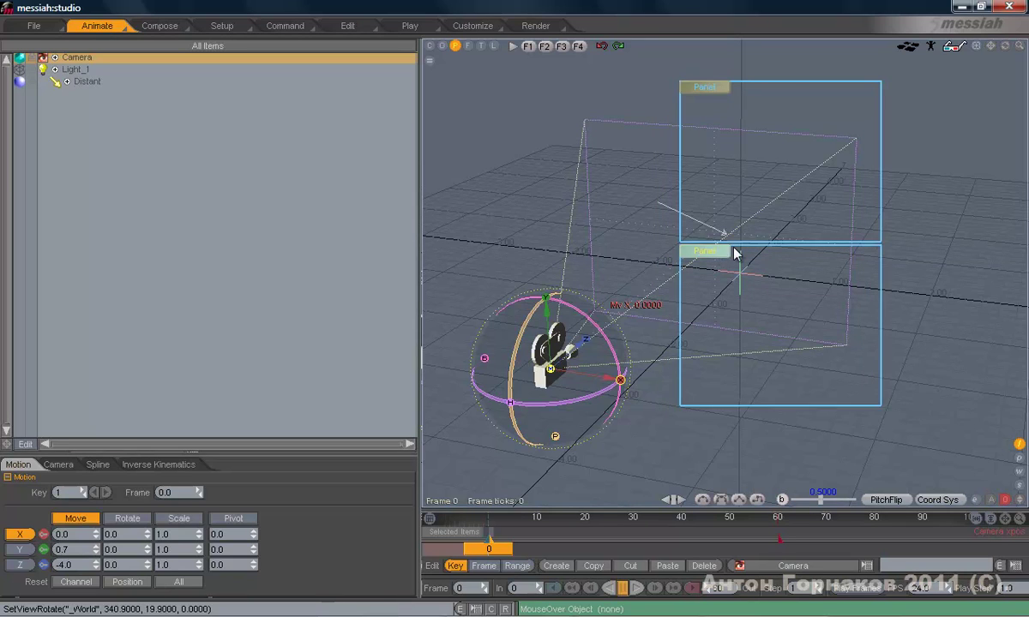
Move the main panel across the viewport and trigger both panels' hide and show actions to check them together
{"action": "left_click", "coordinate": [710, 91]}
{"action": "left_click", "coordinate": [710, 91]}
{"action": "left_click_drag", "start_coordinate": [709, 94], "coordinate": [538, 92]}
{"action": "left_click", "coordinate": [539, 93]}
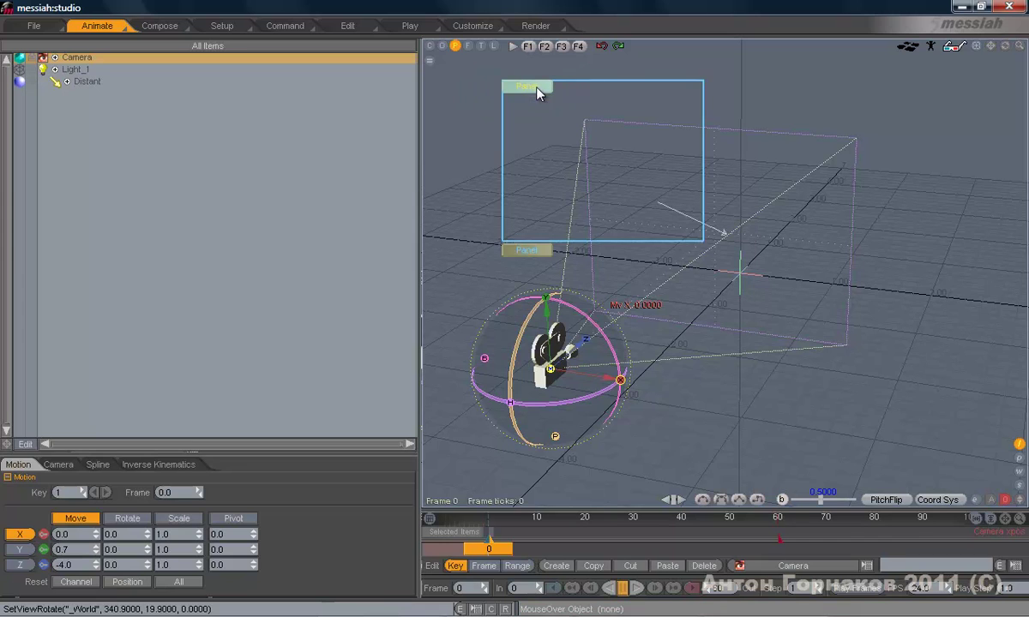
{"action": "left_click", "coordinate": [533, 249]}
{"action": "left_click_drag", "start_coordinate": [535, 87], "coordinate": [492, 91]}
{"action": "left_click", "coordinate": [681, 79]}
{"action": "left_click", "coordinate": [690, 95]}
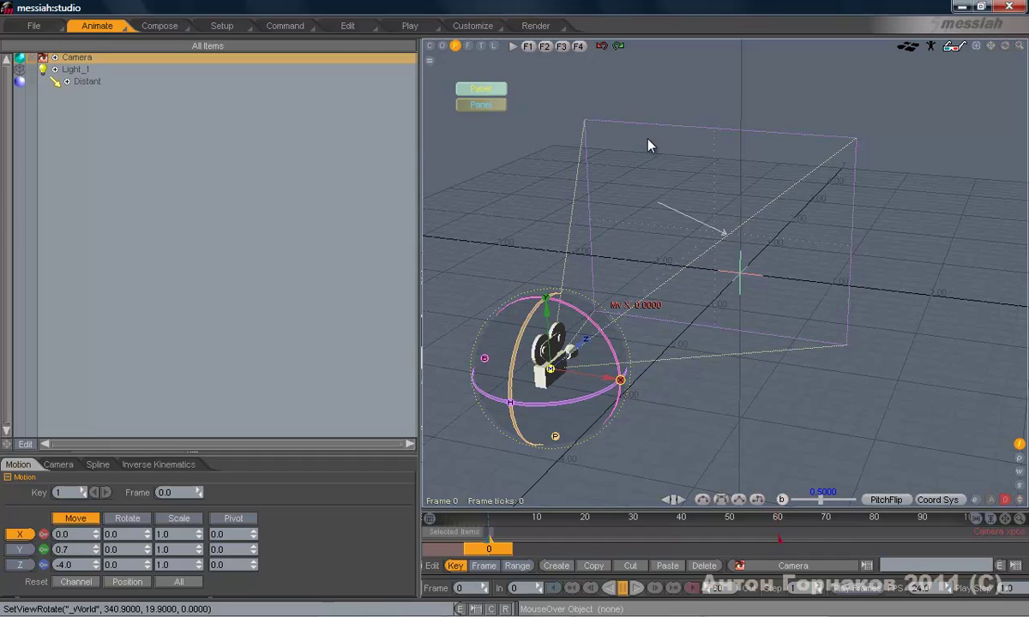